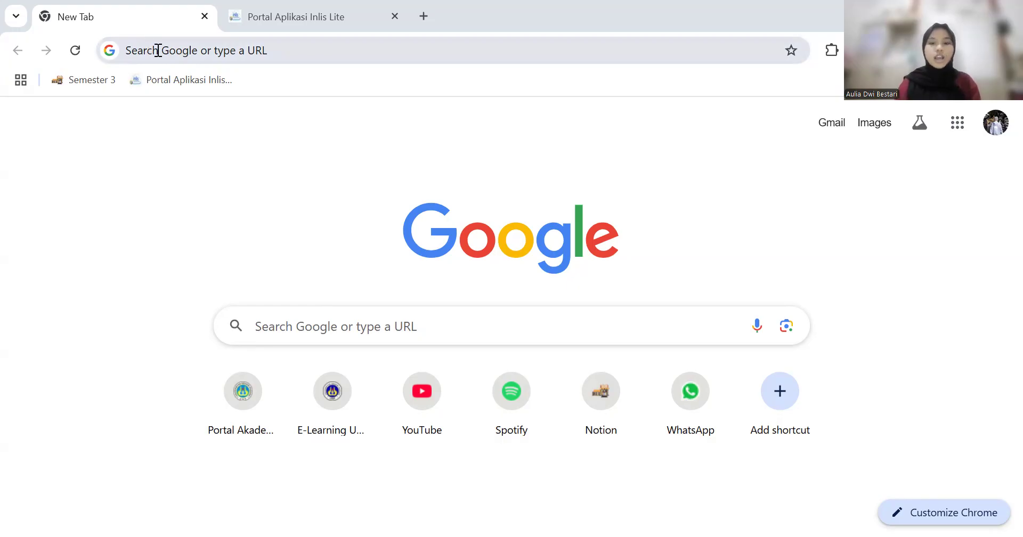
- Go to the INLISLite Versi 3 website and open its Platform PHP (Opensource) installer page
left_click(158, 50)
type("inlis")
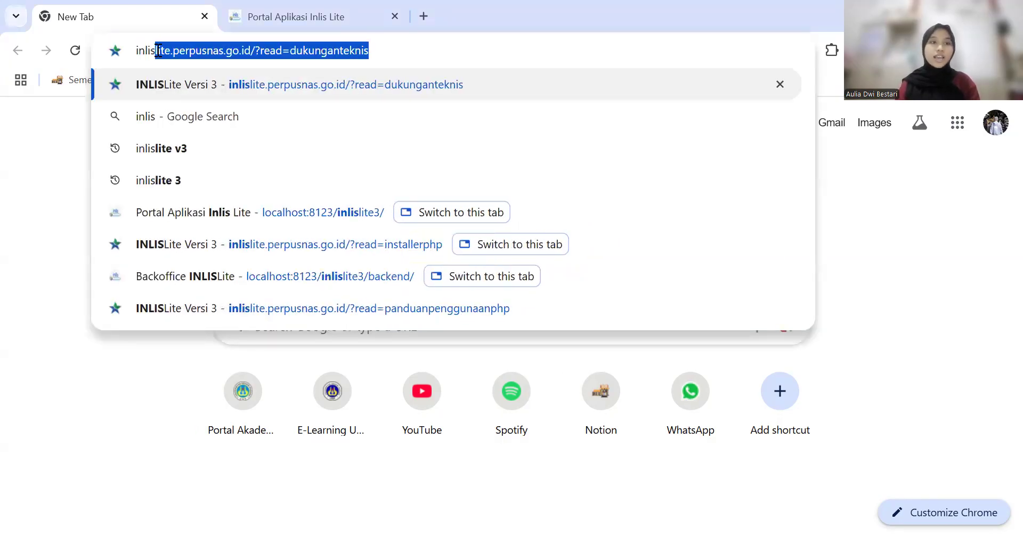
left_click(206, 86)
left_click(335, 290)
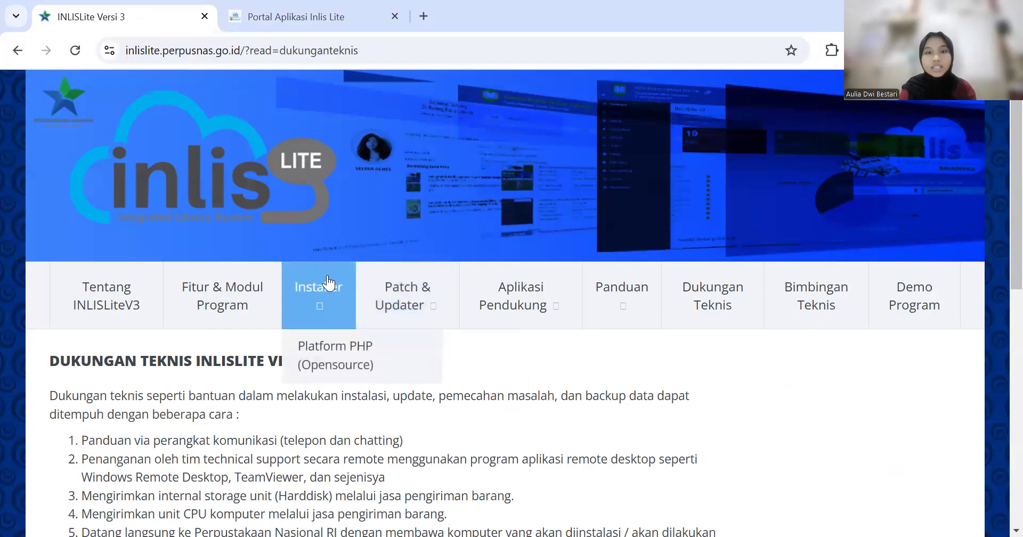
mouse_move(327, 287)
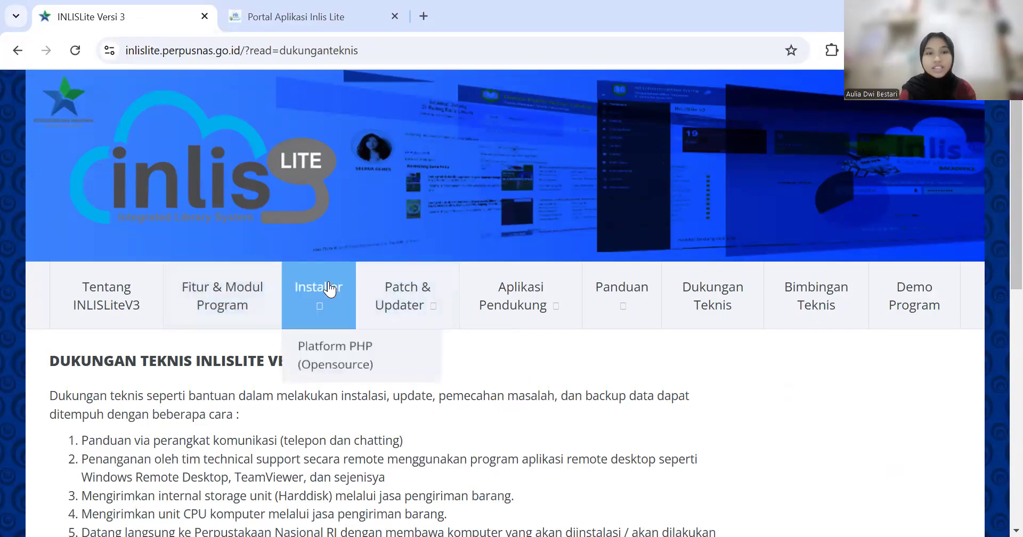
left_click(336, 351)
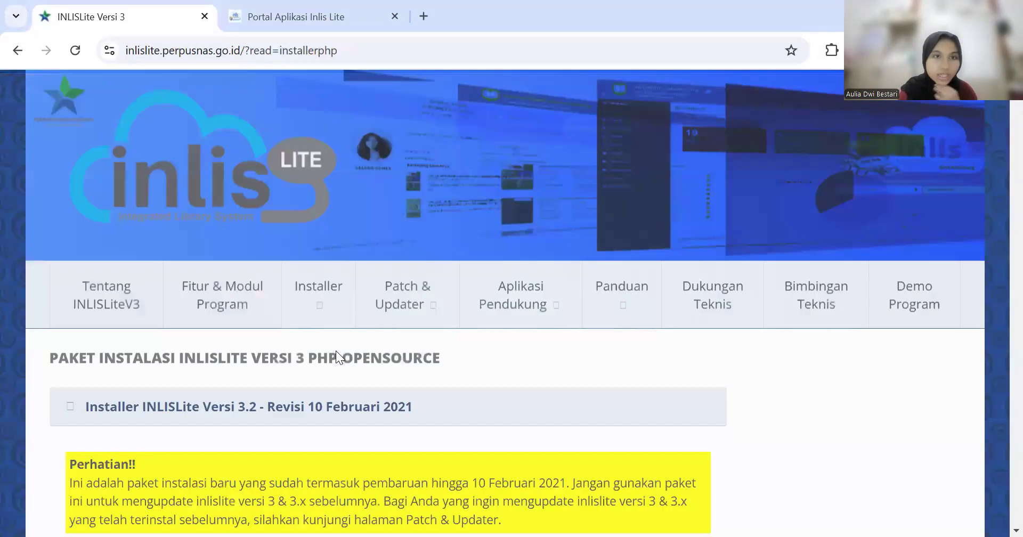
- Review the download file, minimum system requirements and installation steps of the portable INLISLite 3.2 package for Windows
scroll(70, 274, "down", 5)
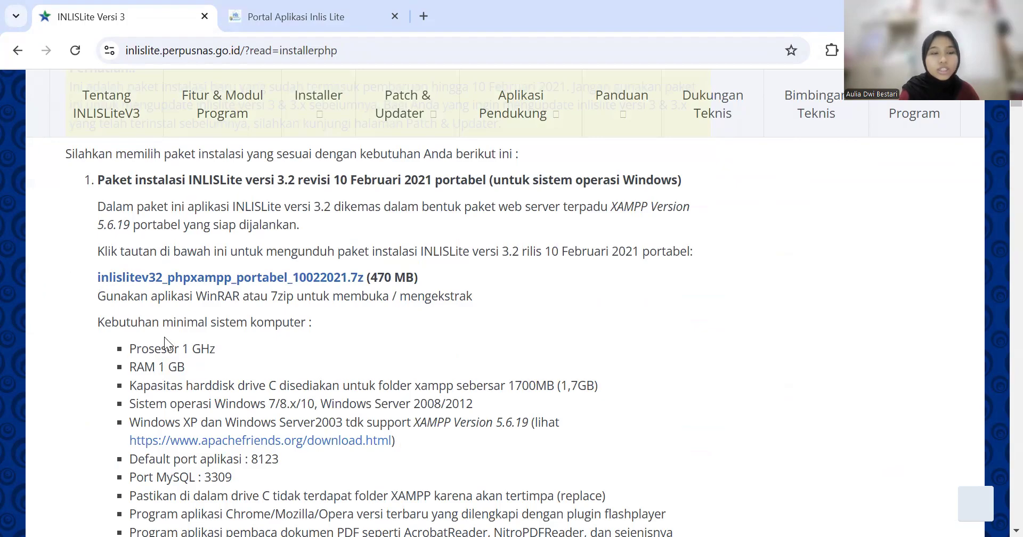
scroll(129, 271, "down", 3)
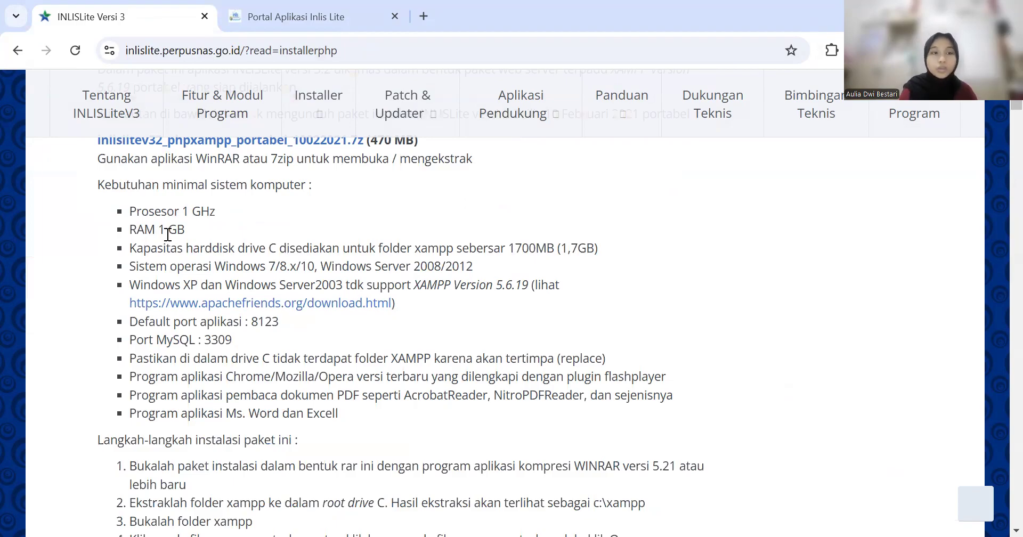
scroll(168, 265, "down", 3)
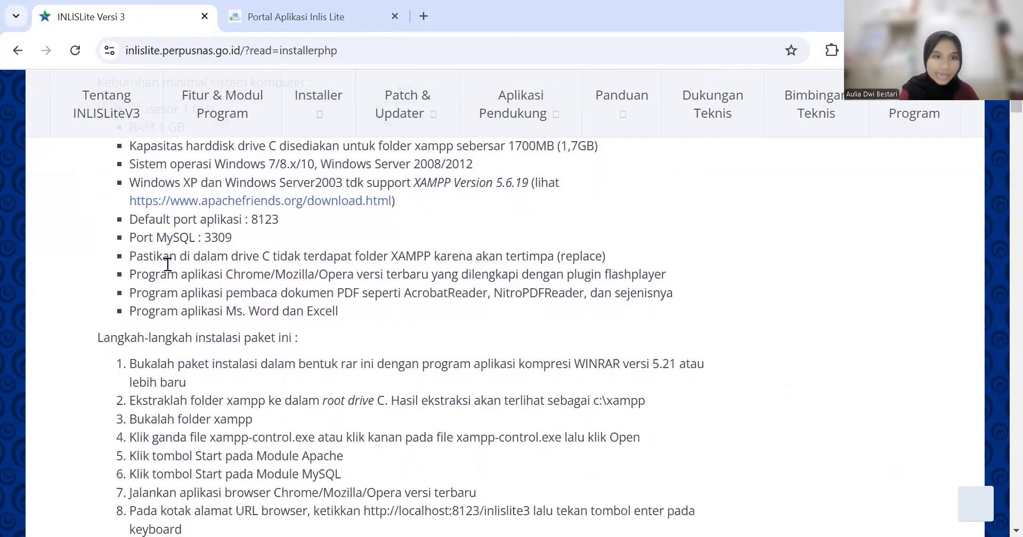
scroll(167, 265, "up", 2)
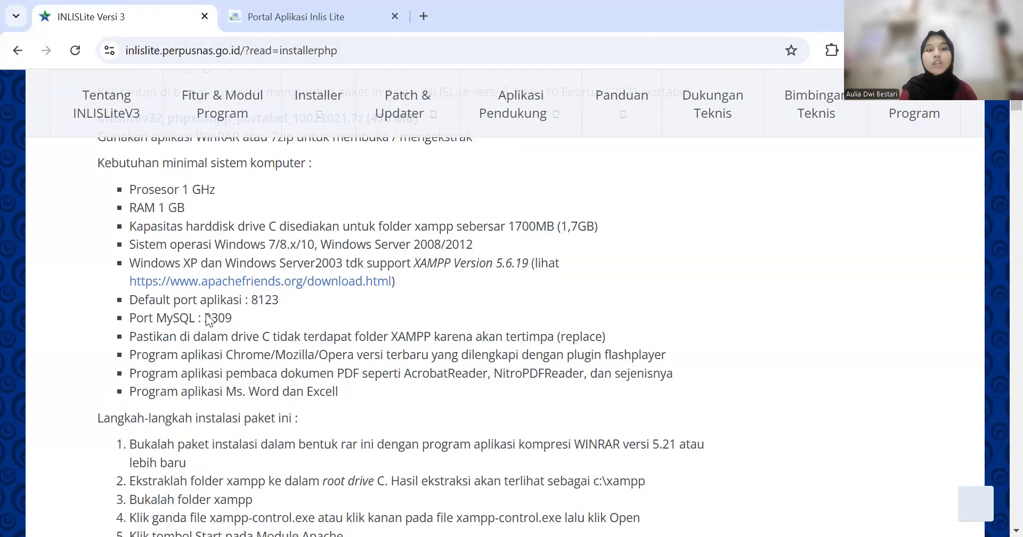
scroll(234, 323, "down", 1)
scroll(235, 320, "up", 5)
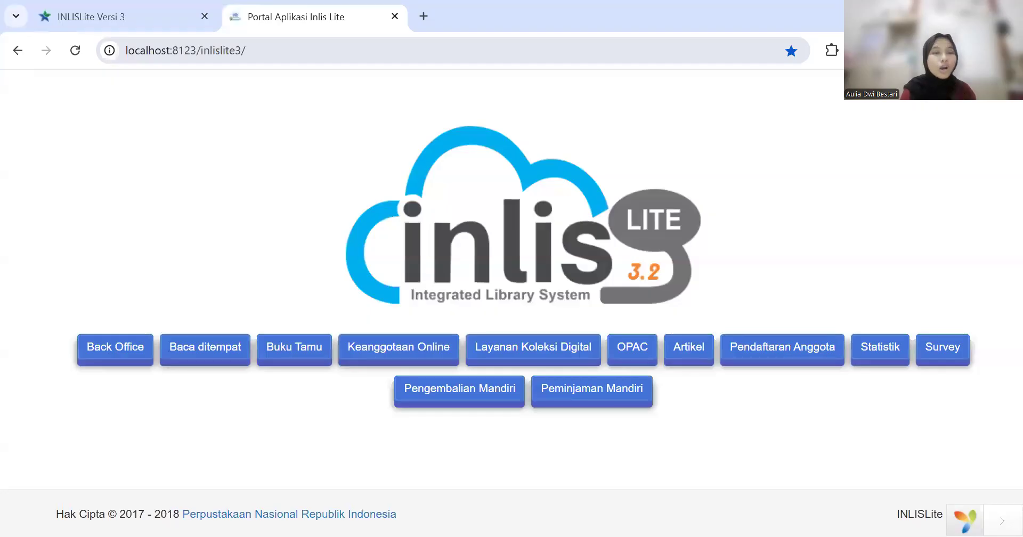
- Open the Back Office login page from the local INLISLite portal at localhost:8123/inlislite3
left_click_drag(241, 50, 124, 51)
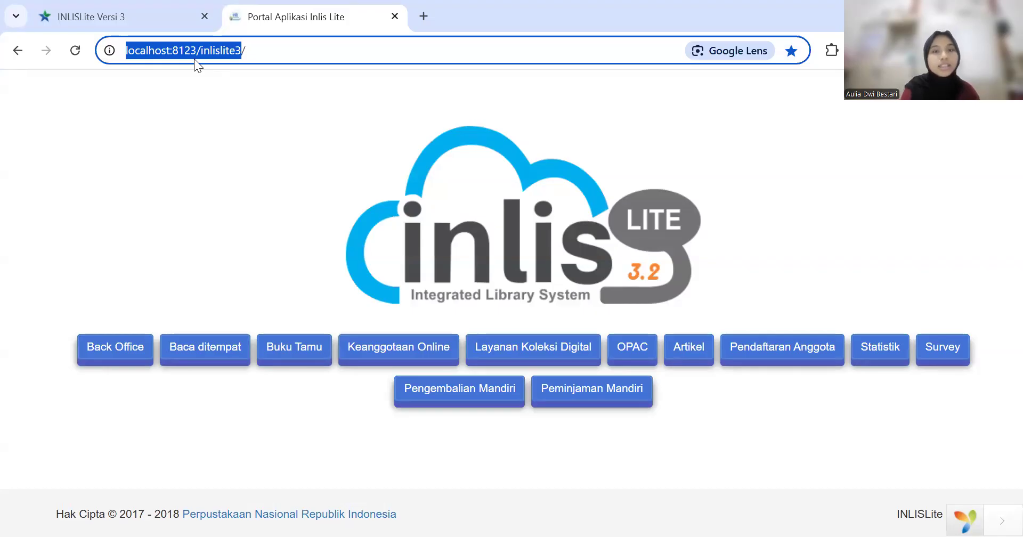
left_click(230, 119)
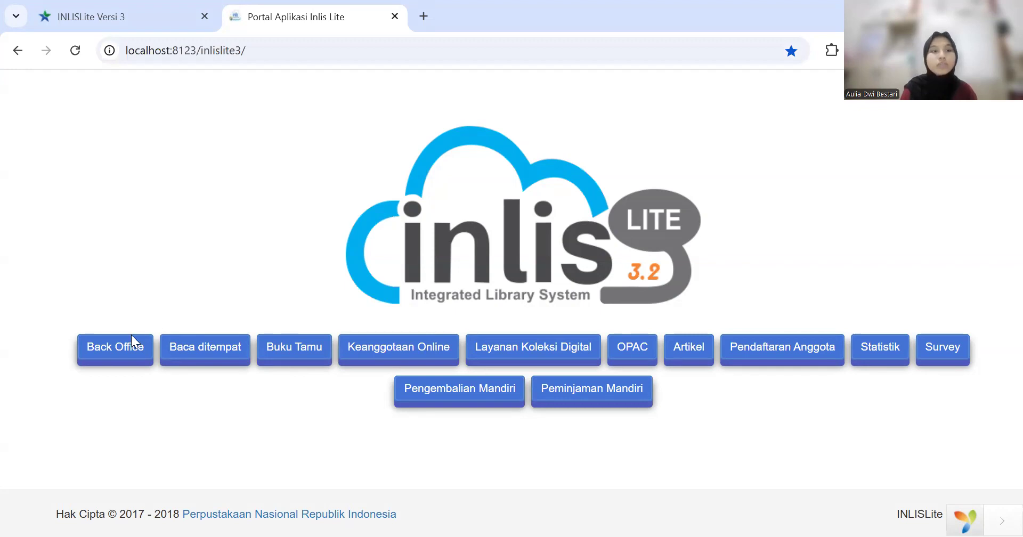
left_click(118, 341)
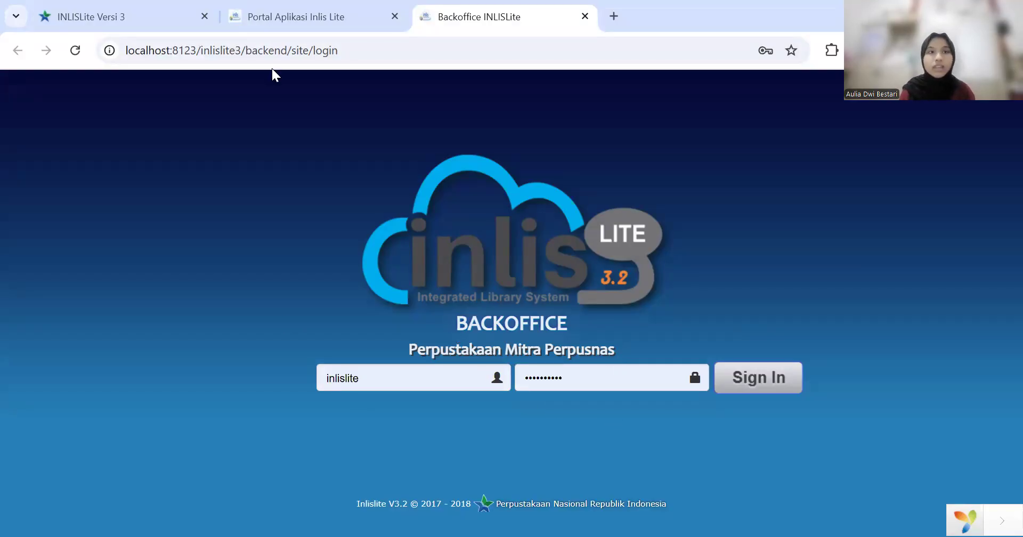
- Go back to the installer page and examine the portable package's installation steps, including the line with the administrator login details
left_click(163, 16)
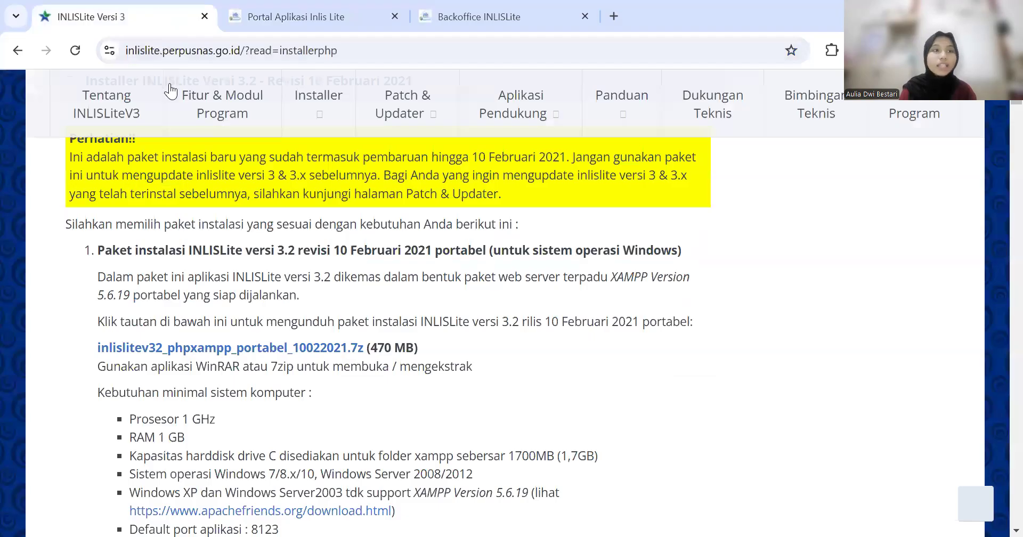
scroll(158, 214, "up", 1)
scroll(157, 214, "down", 7)
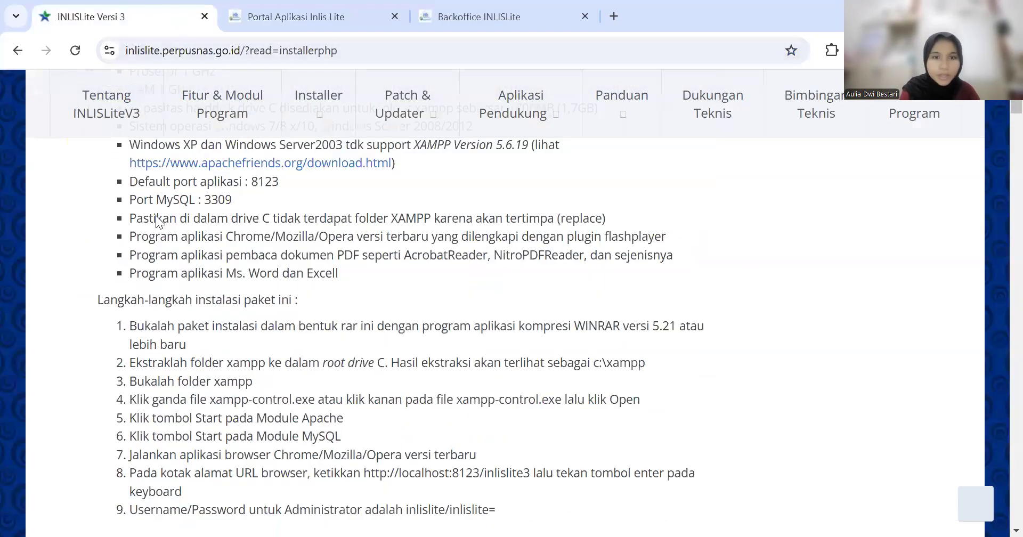
scroll(158, 222, "down", 2)
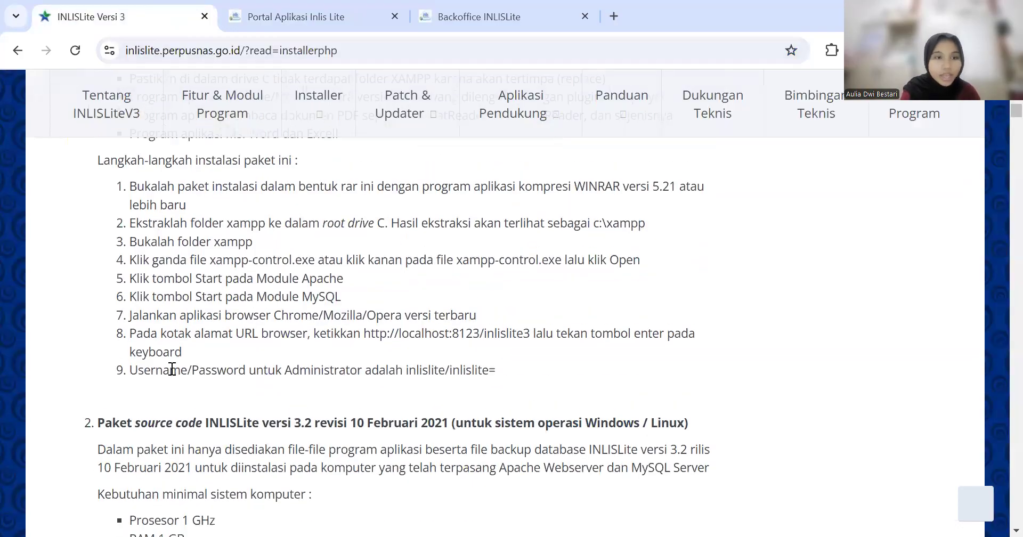
left_click_drag(130, 370, 357, 371)
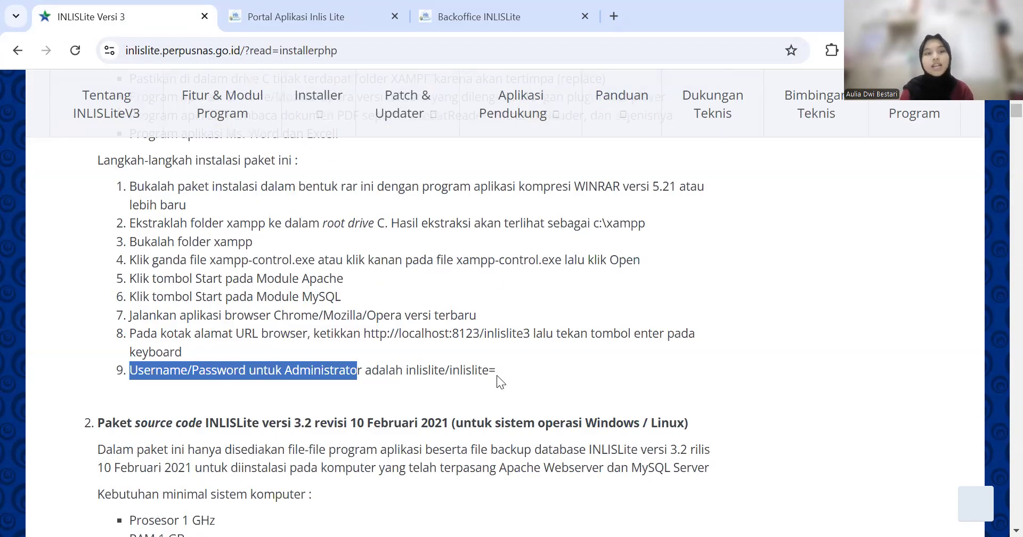
scroll(364, 345, "up", 1)
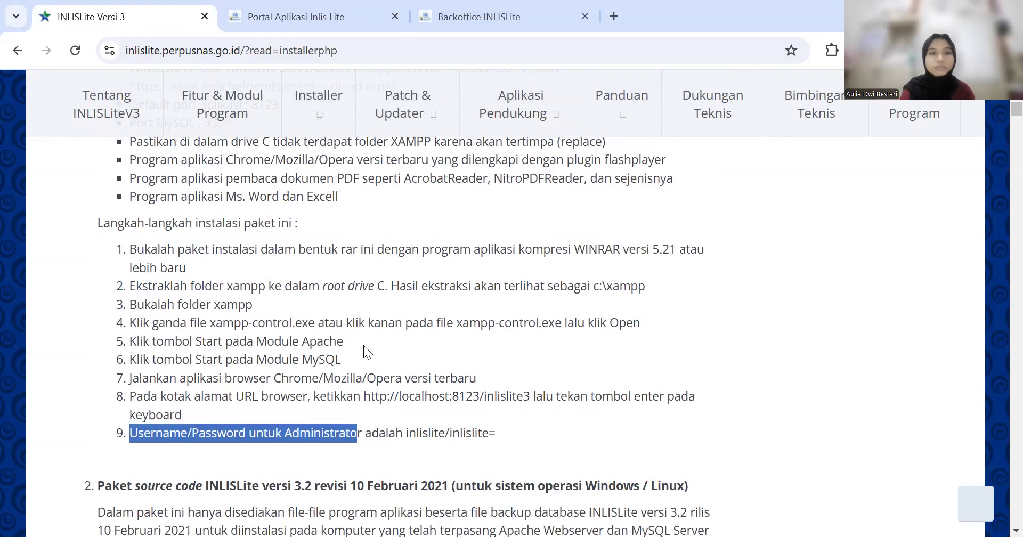
scroll(363, 345, "down", 1)
scroll(363, 346, "up", 1)
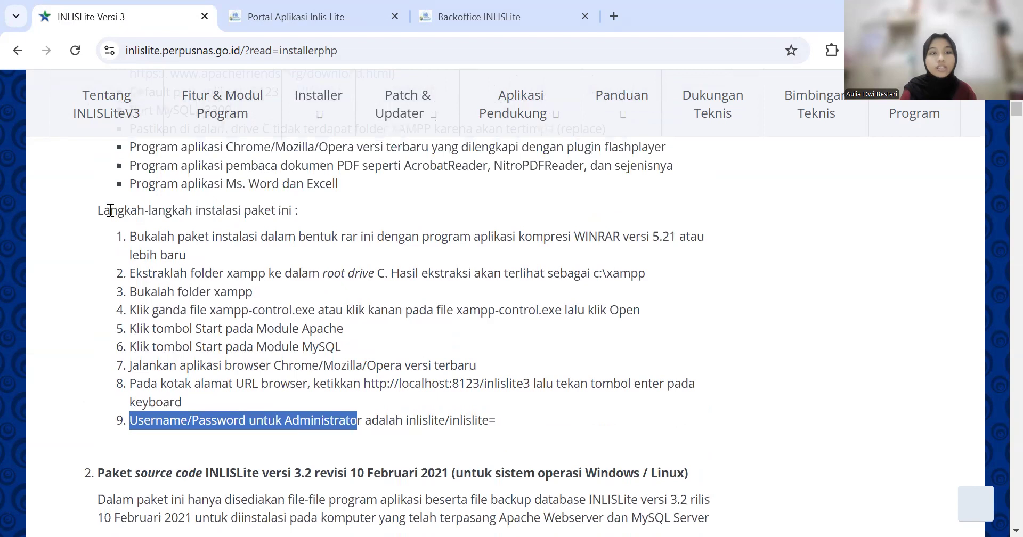
left_click_drag(97, 211, 503, 419)
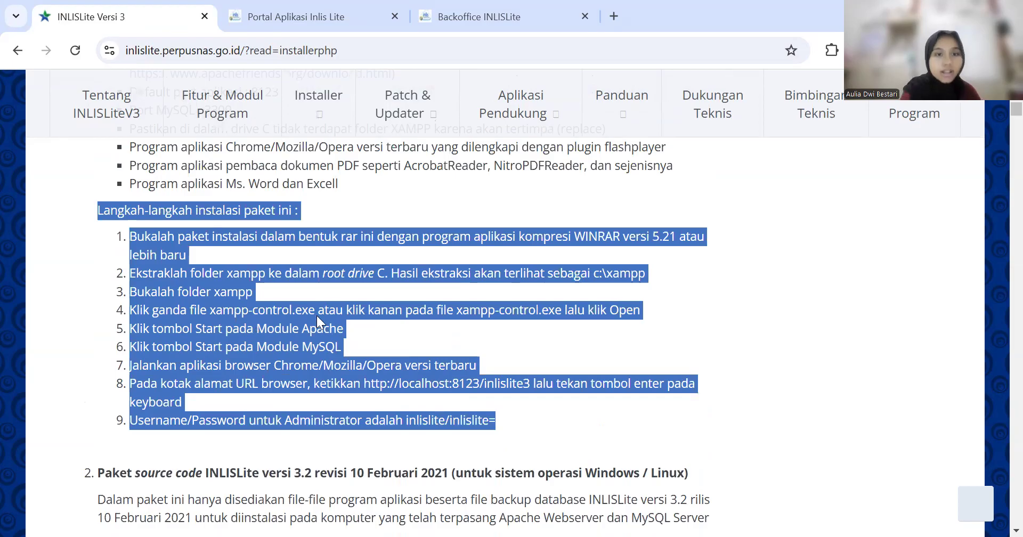
scroll(316, 316, "up", 2)
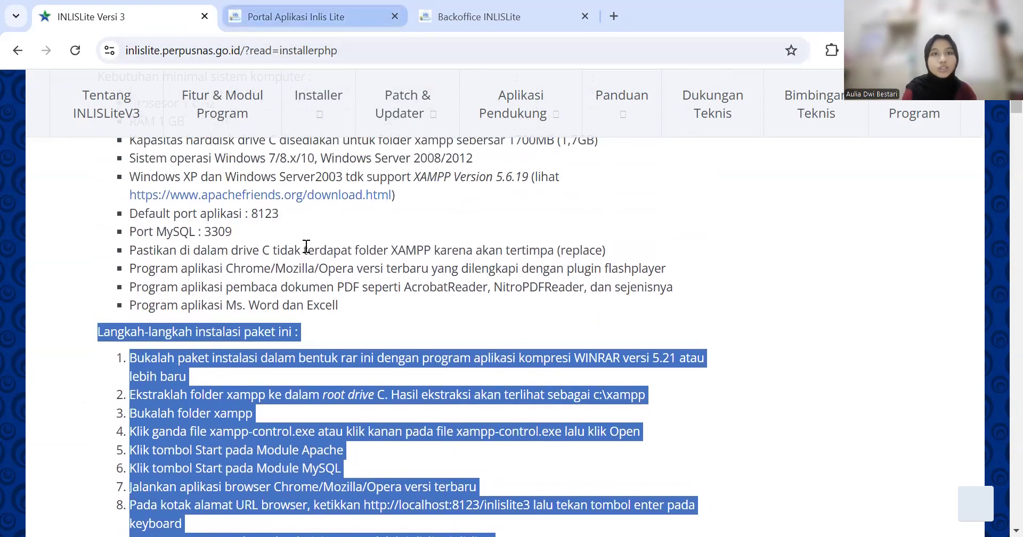
- Return to the local portal, open Back Office and sign in with the prefilled administrator credentials
key("ctrl+Tab")
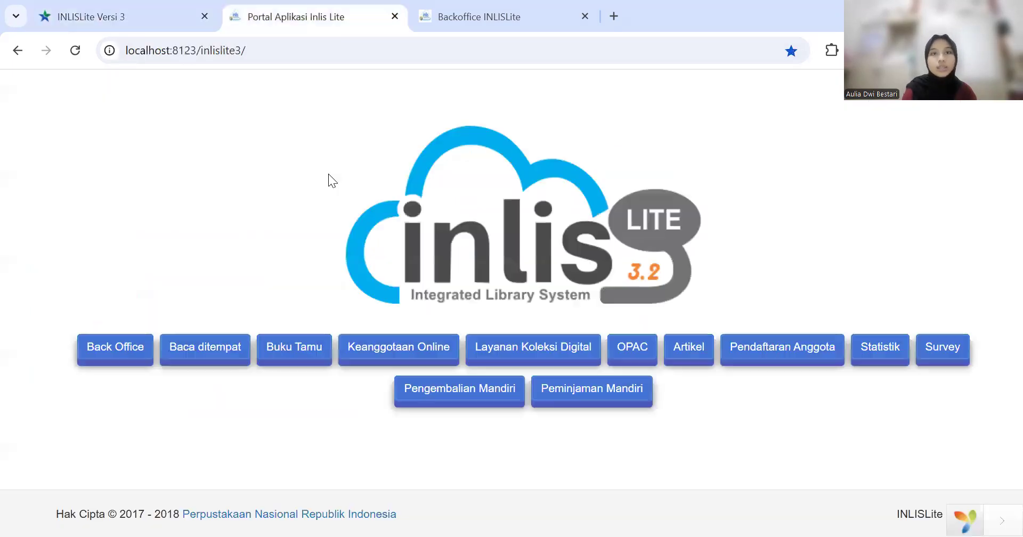
left_click(110, 351)
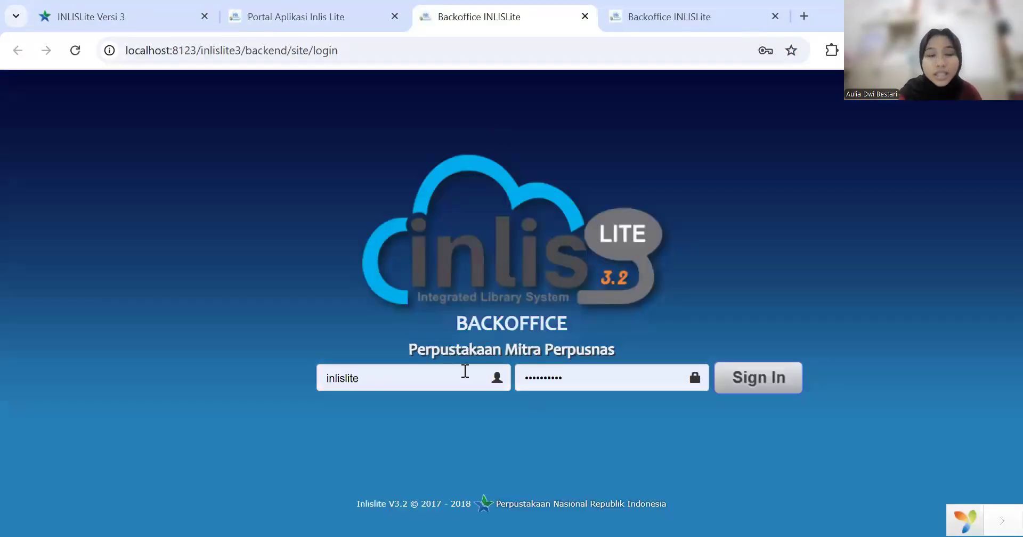
left_click(482, 377)
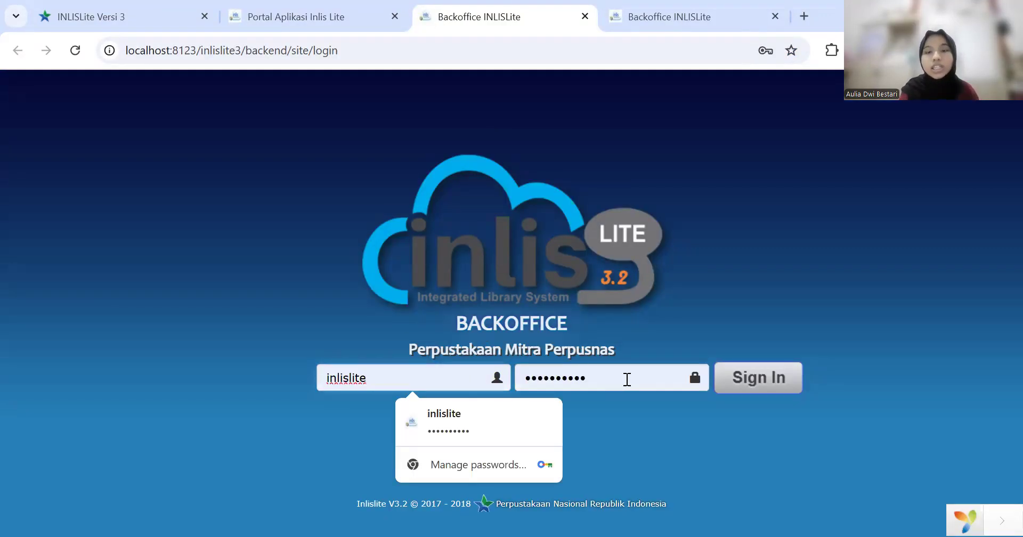
left_click(627, 378)
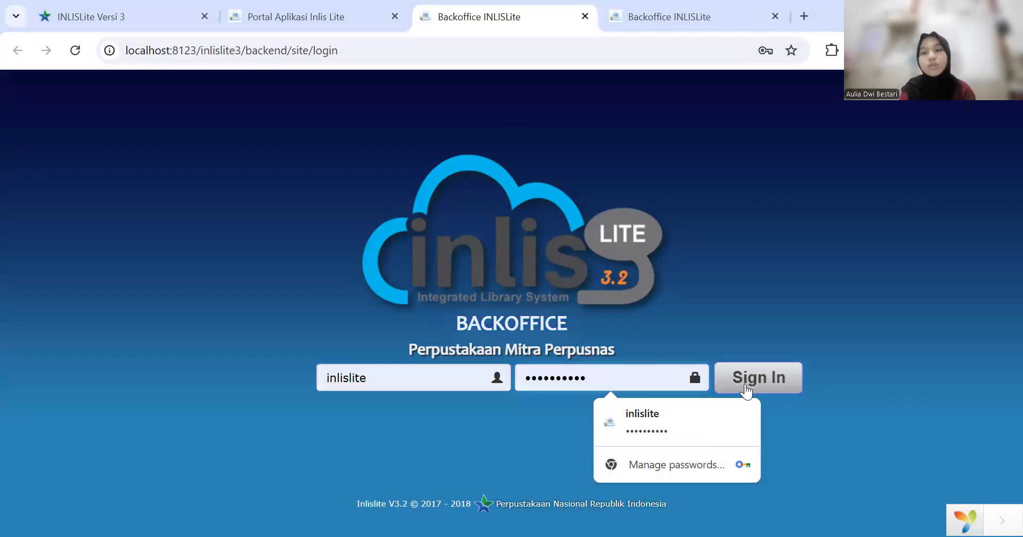
left_click(745, 379)
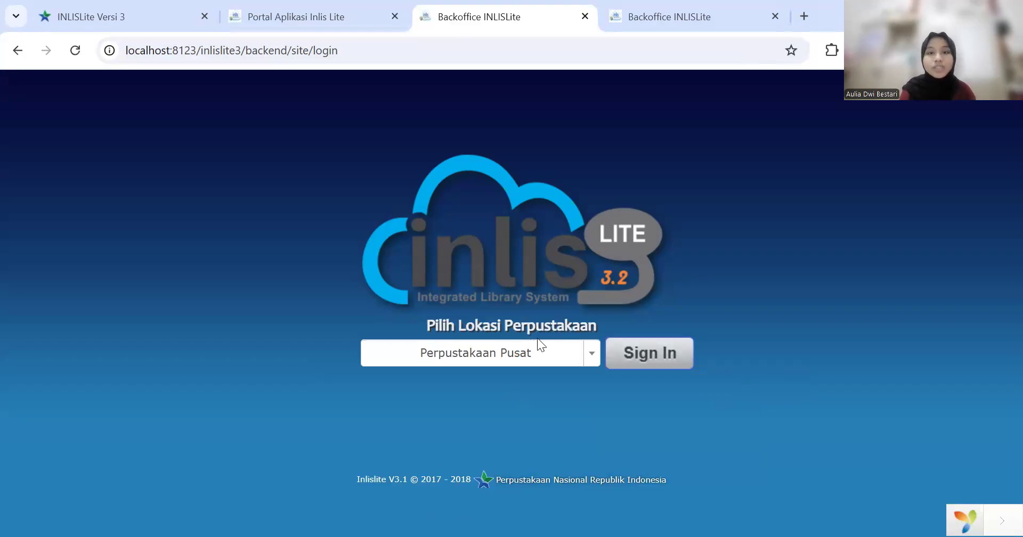
- Check the available library locations, keep Perpustakaan Pusat and sign in to it
left_click(591, 352)
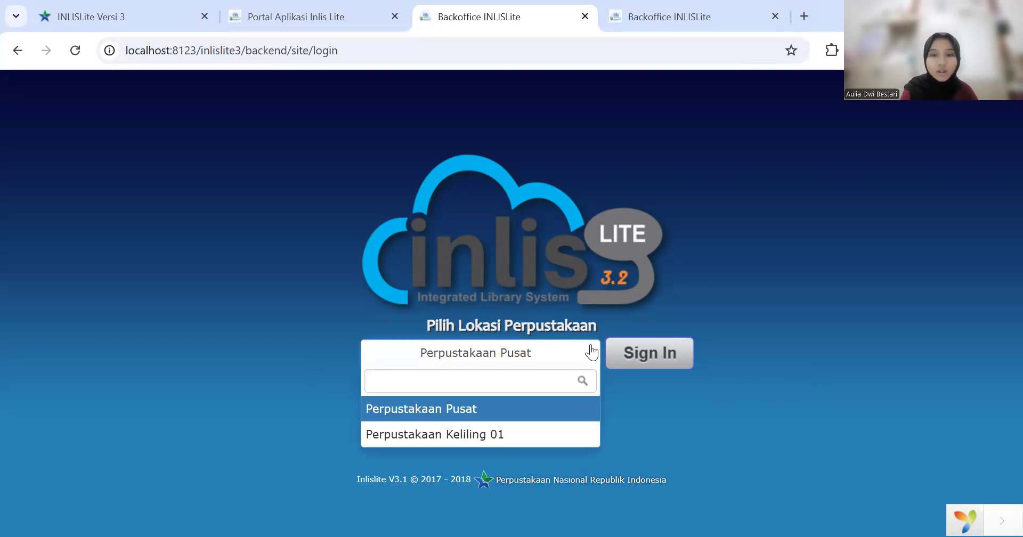
left_click(592, 352)
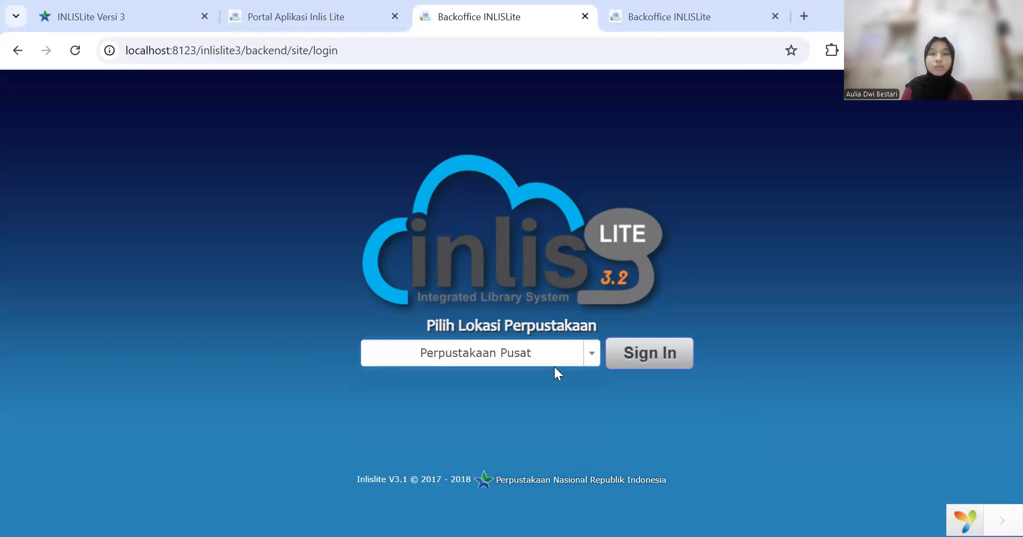
left_click(649, 361)
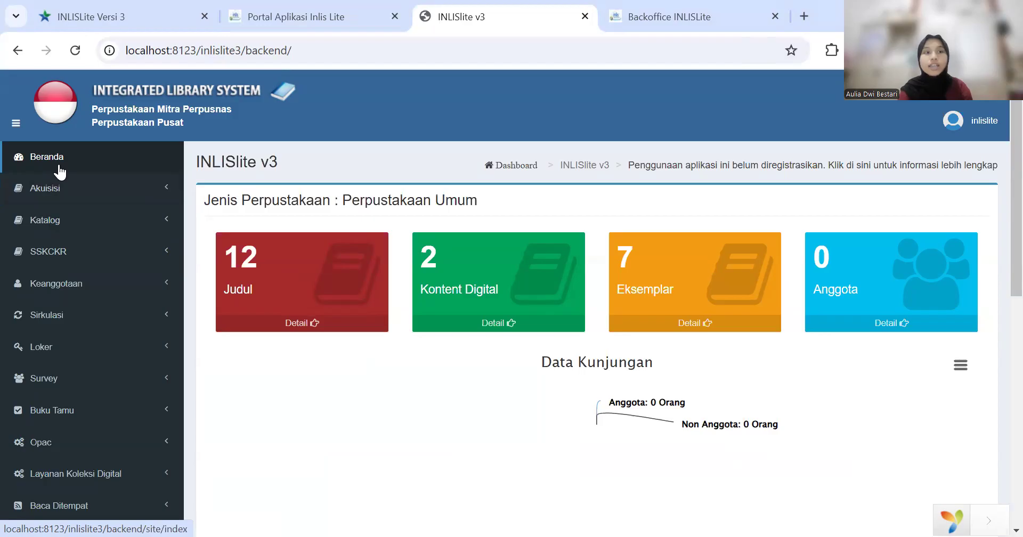
- Open the Entri Katalog form under Katalog and look over its bibliographic data fields
left_click(66, 233)
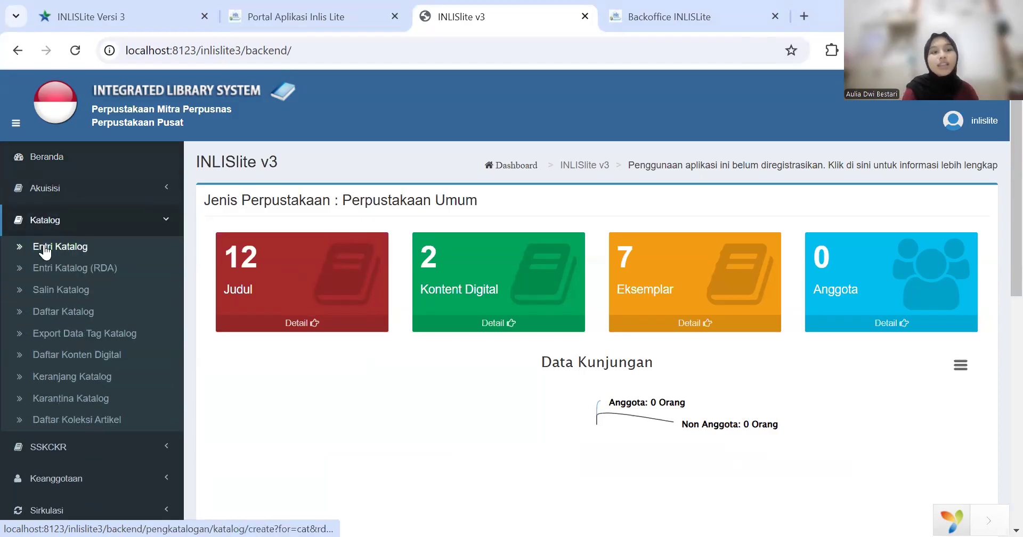
left_click(46, 246)
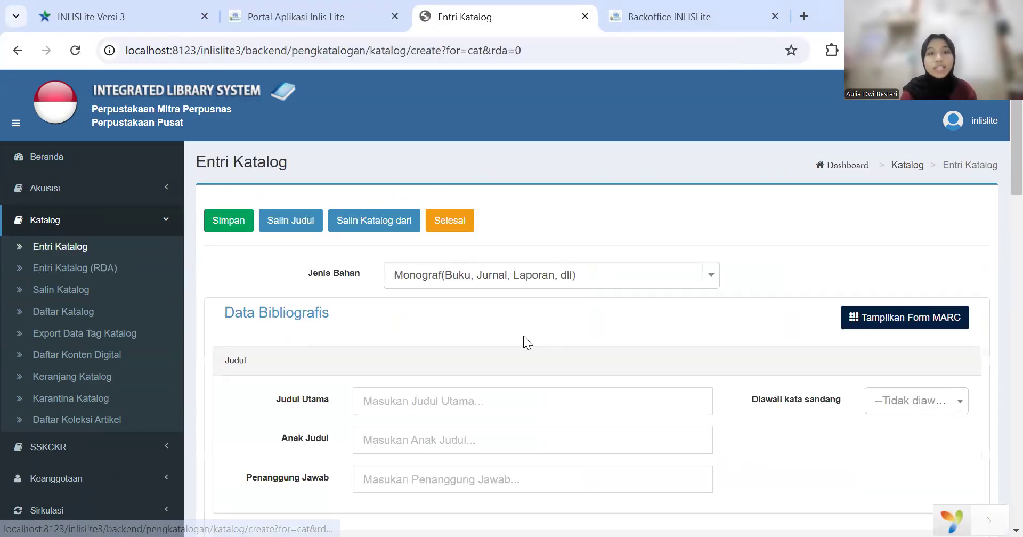
scroll(523, 336, "down", 3)
scroll(525, 337, "down", 20)
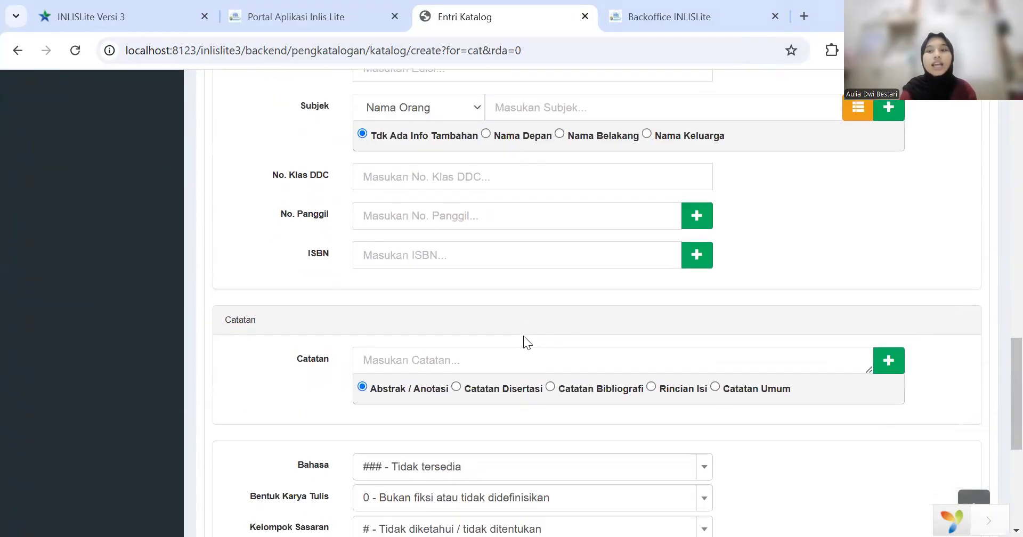
scroll(524, 337, "up", 20)
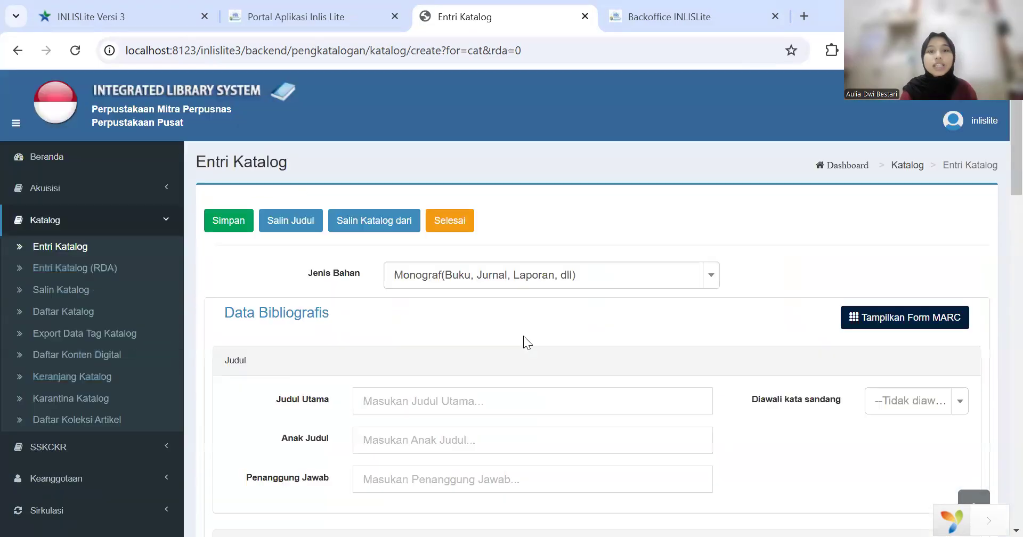
scroll(523, 336, "up", 2)
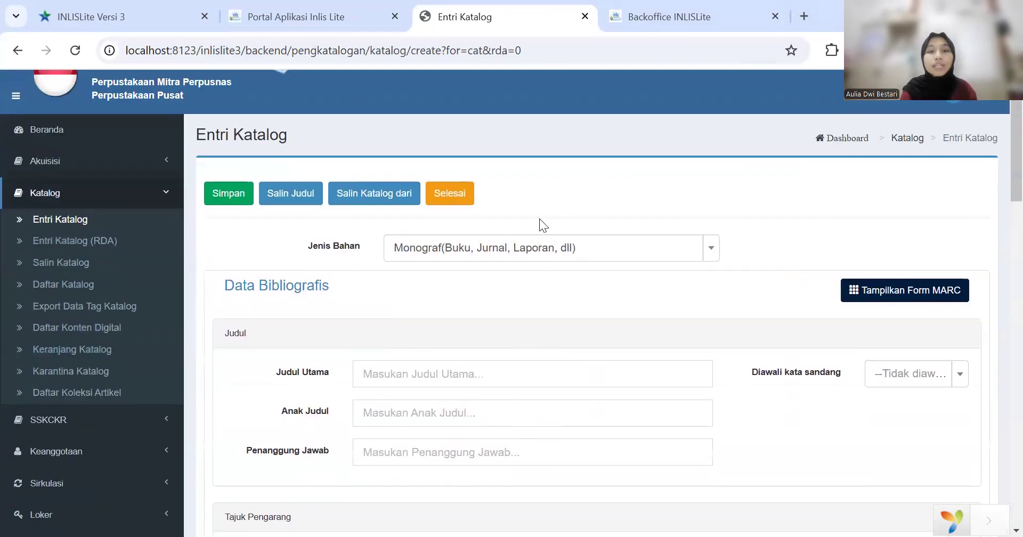
- Look over the available Jenis Bahan material types and keep Monograf(Buku, Jurnal, Laporan, dll)
left_click(537, 247)
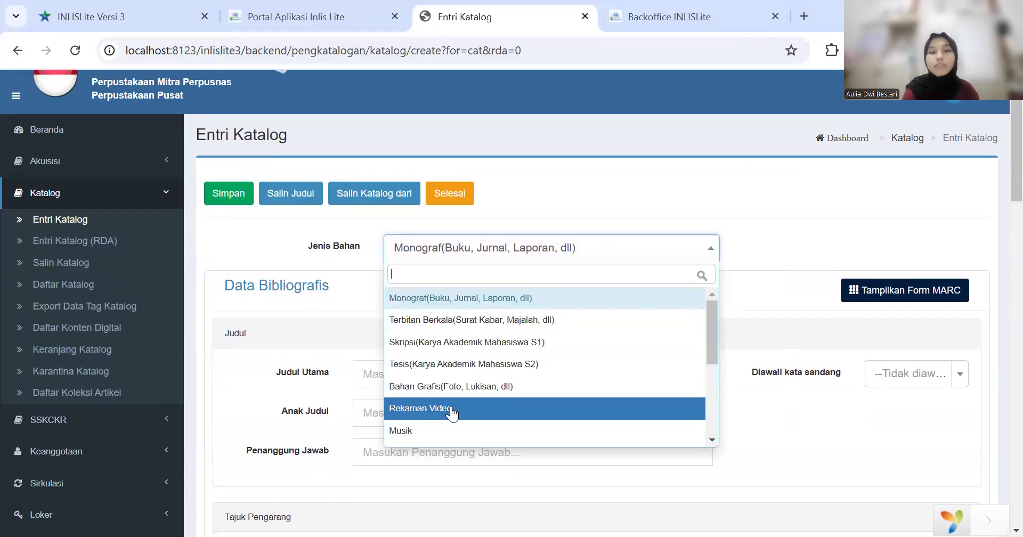
scroll(459, 413, "down", 3)
scroll(459, 405, "up", 3)
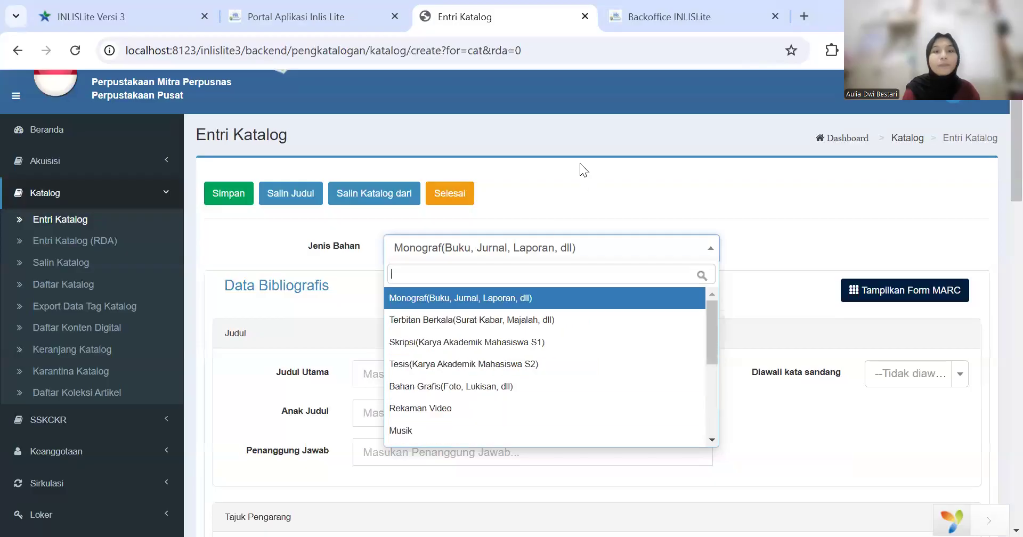
left_click(566, 183)
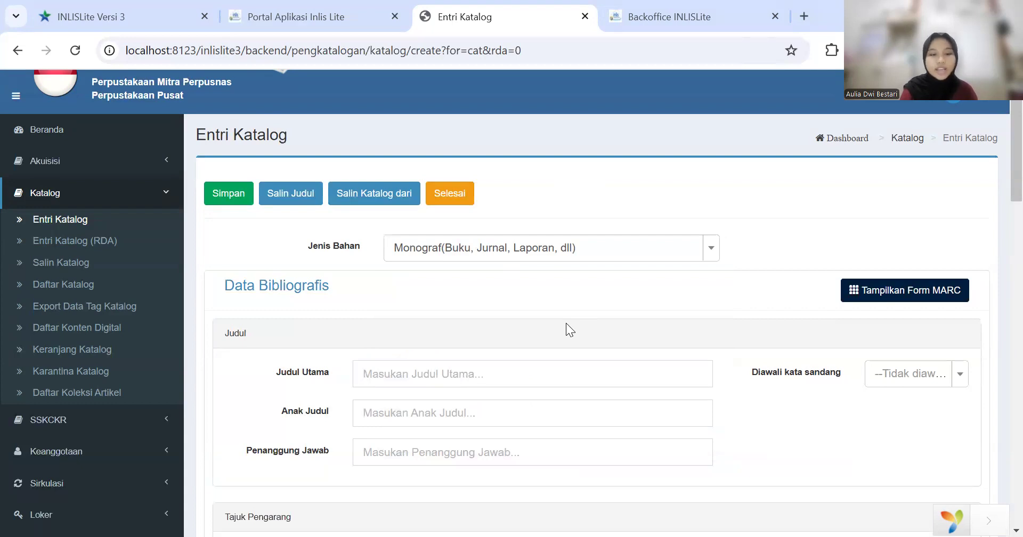
- Enter "Aplikasi Teknologi Antena Cerdas" as the main title (Judul Utama) of the catalogue entry
left_click(395, 373)
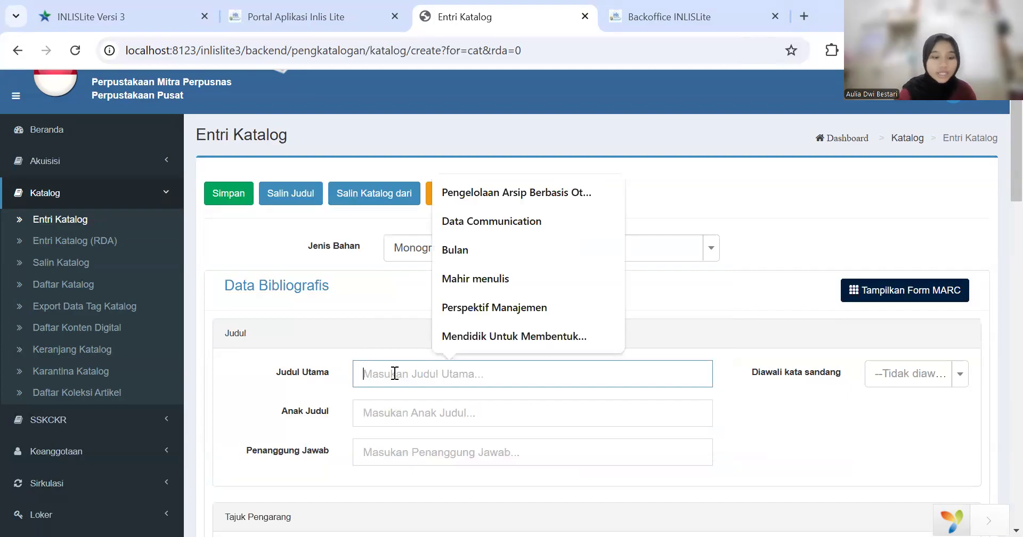
type("A")
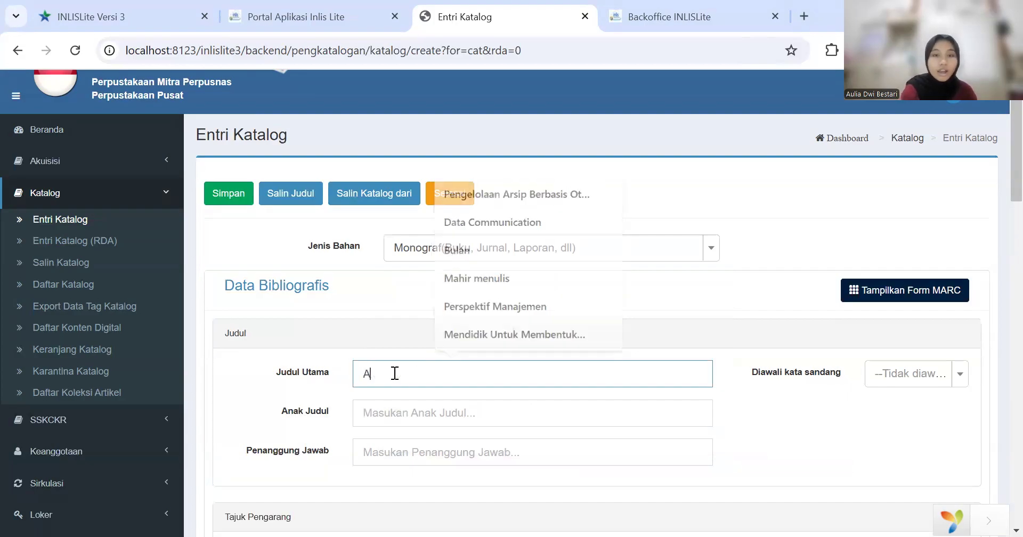
type("p")
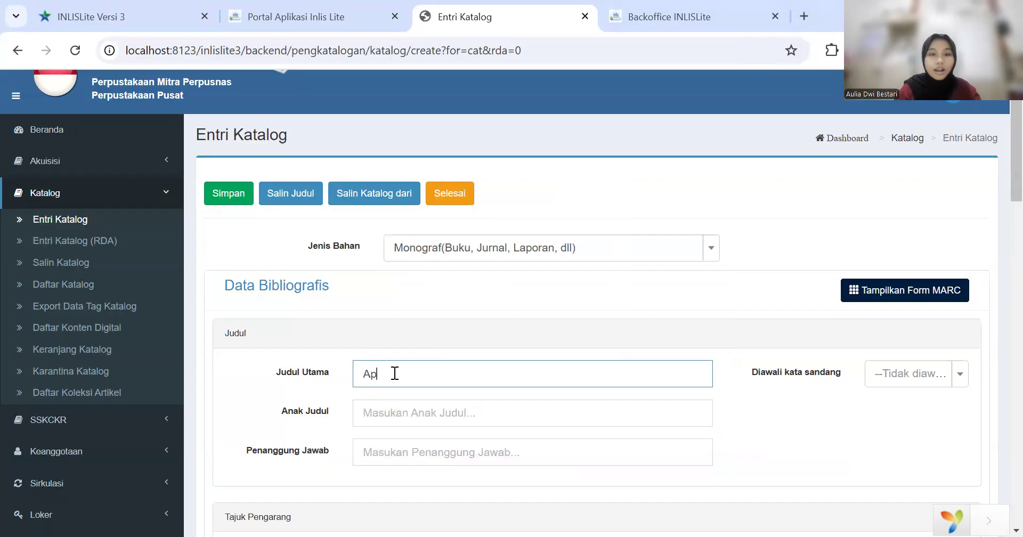
type("likasi ")
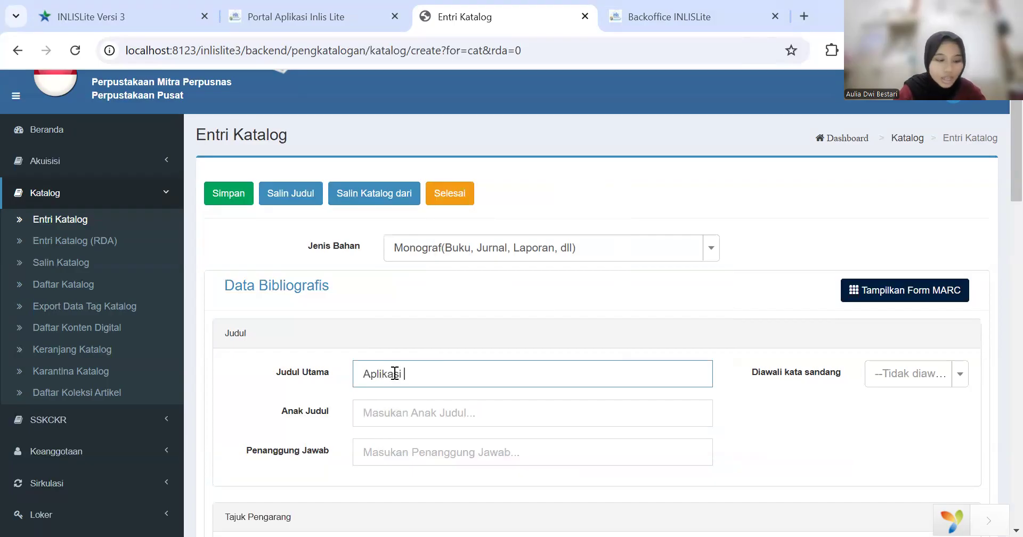
type("Tek")
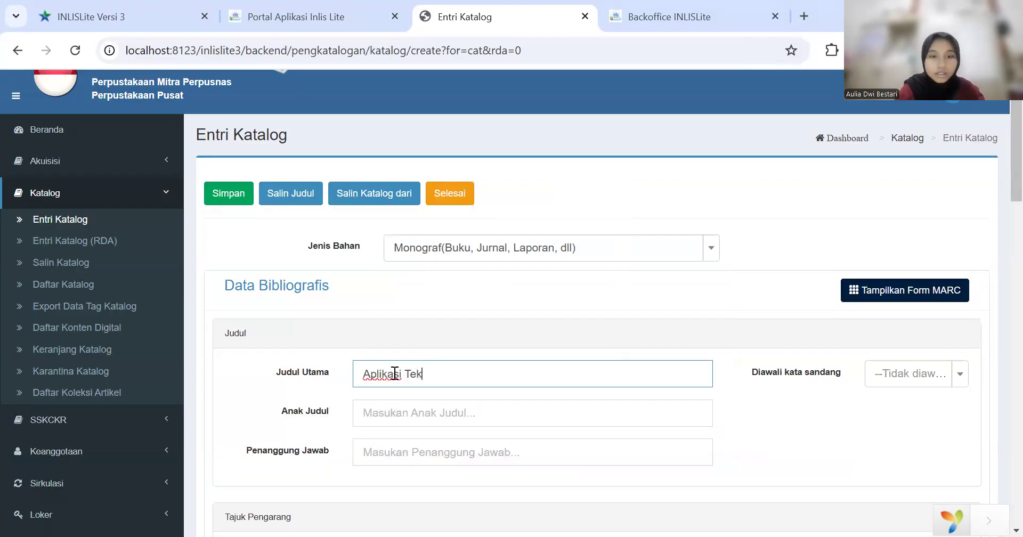
type("nolo")
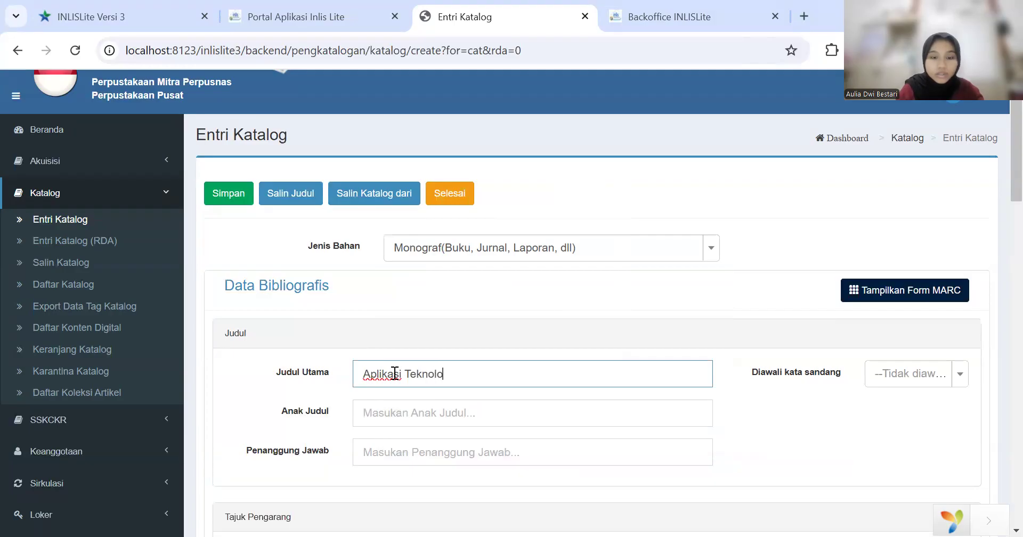
type("gi ")
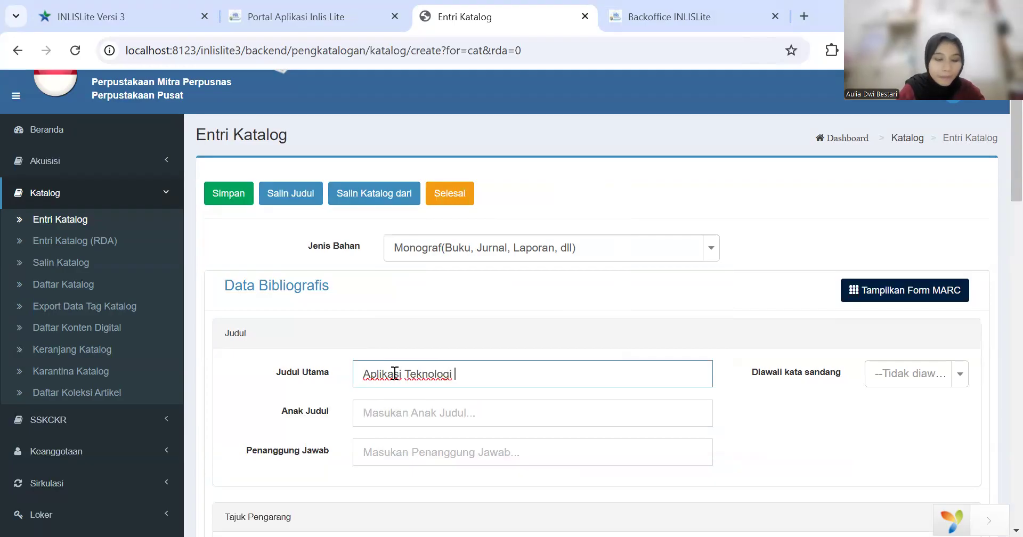
type("Antena Cerdas")
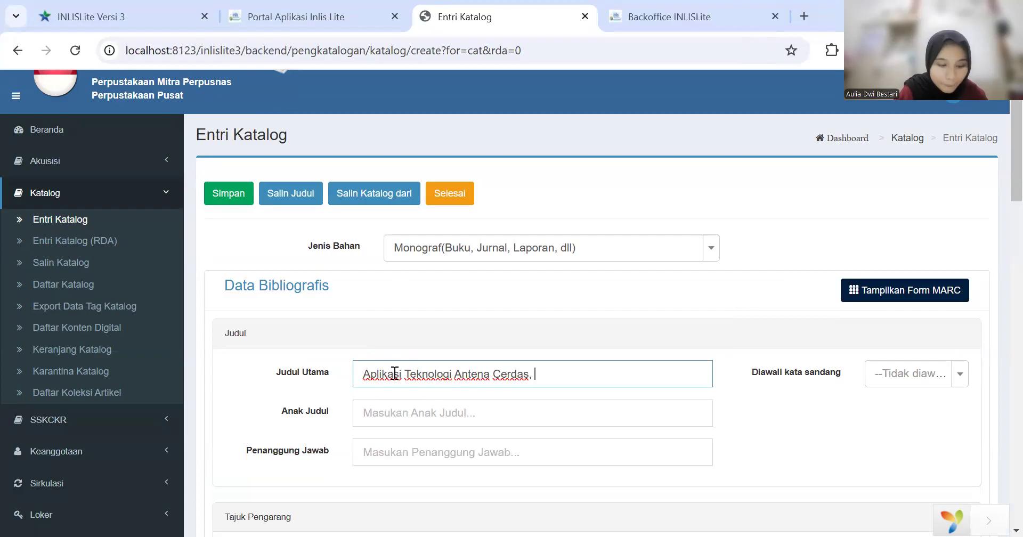
- Enter "Pada Komunikasi Jaringan Nirkabel" as the subtitle (Anak Judul)
left_click(409, 414)
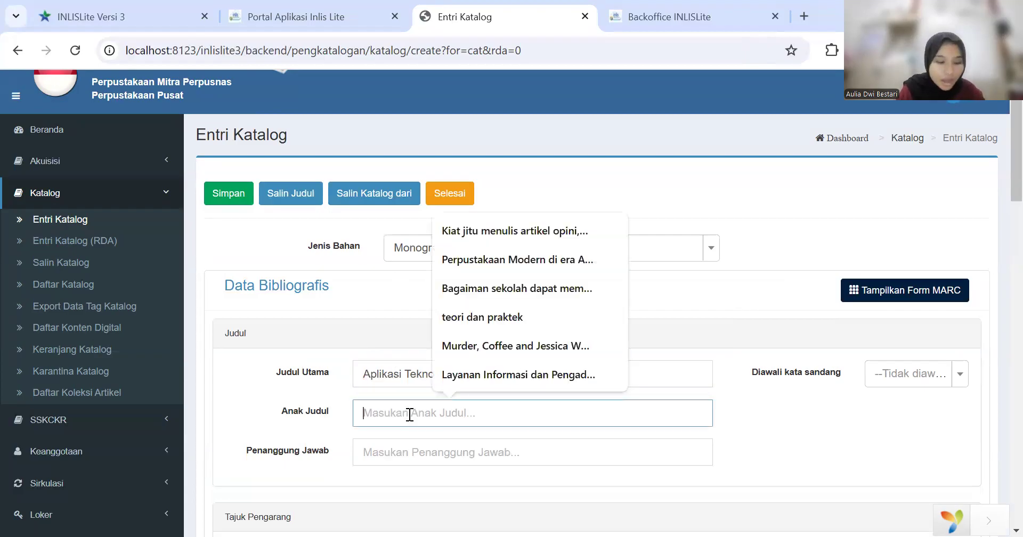
type("p")
key("BackSpace")
type("Pada")
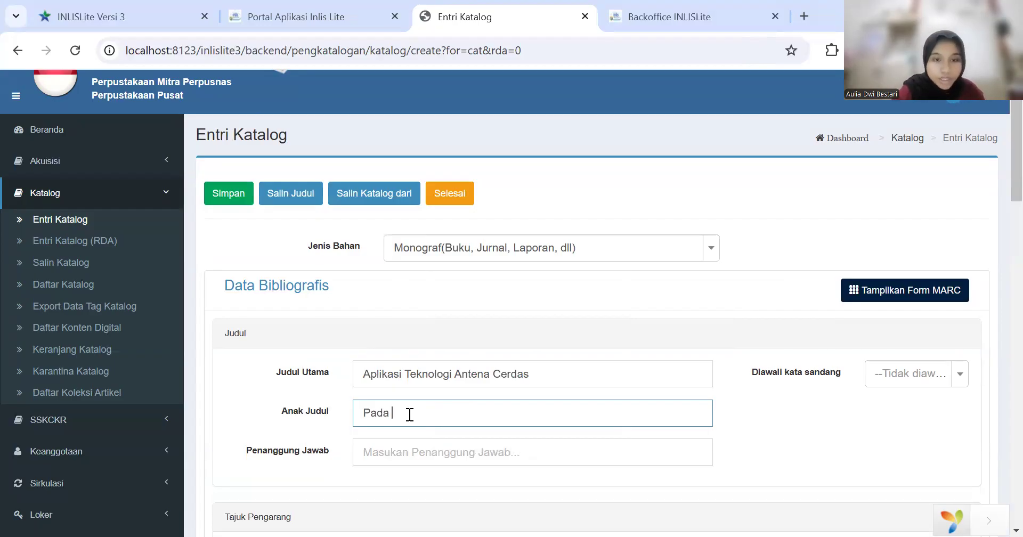
type("Komunikasi")
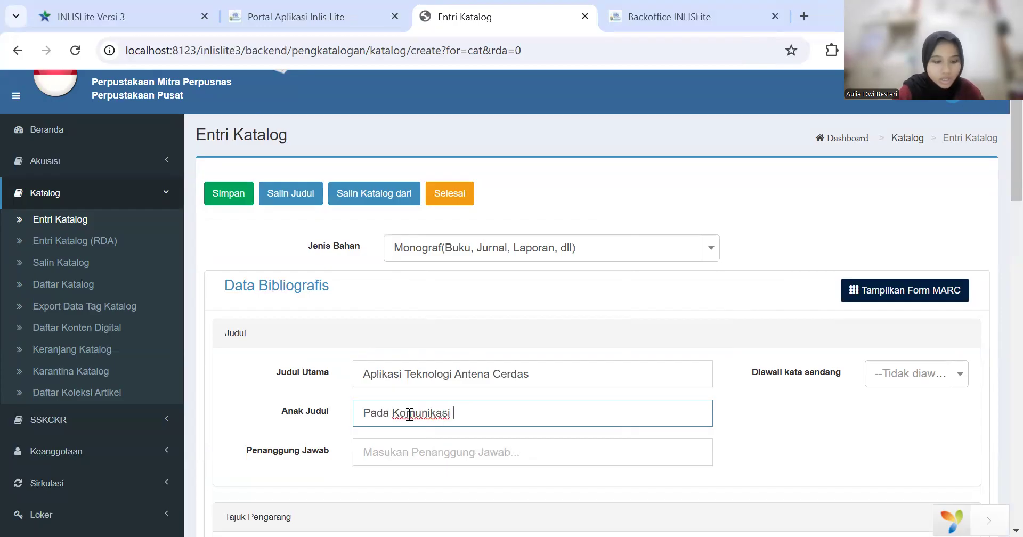
type(" Jaring")
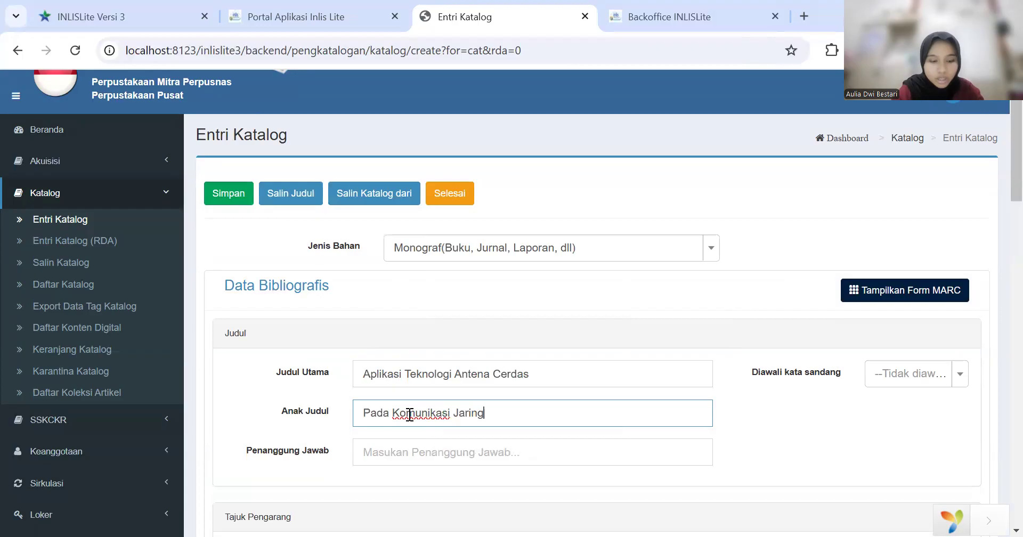
type("an Nirkabe")
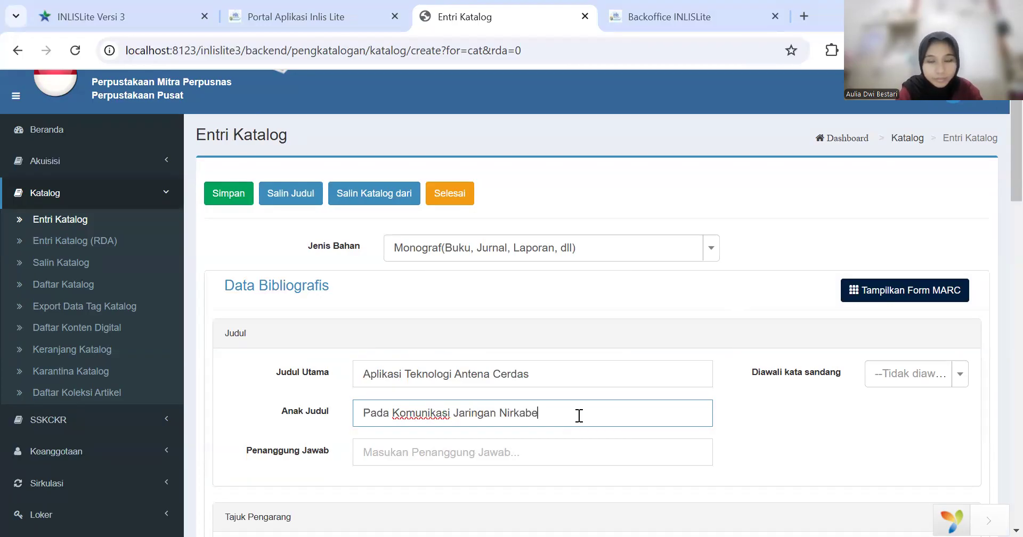
type("l")
- Fill in the main author's name under Tajuk Pengarang Utama, keeping the Nama Orang and Nama Depan options
scroll(578, 416, "down", 2)
scroll(380, 319, "down", 3)
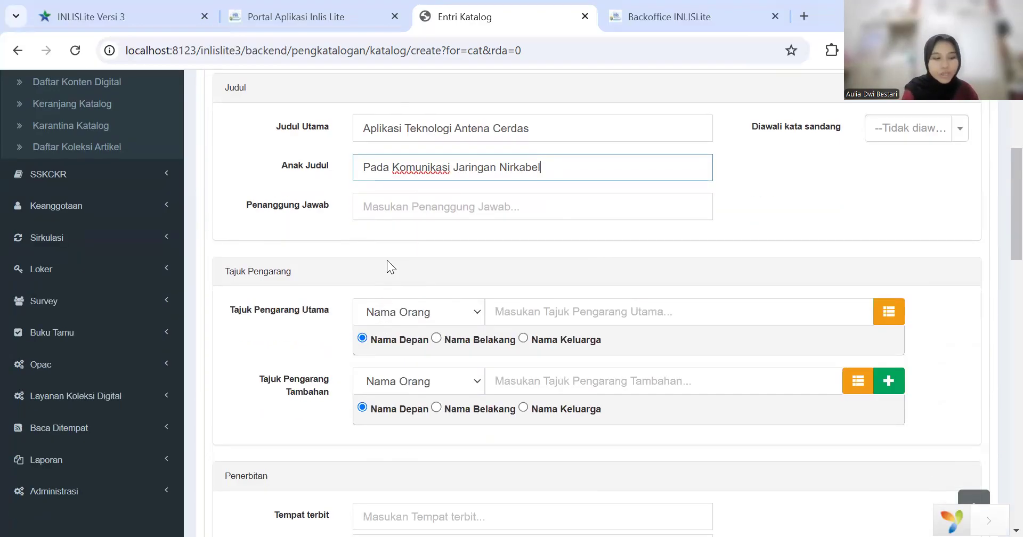
scroll(387, 260, "down", 1)
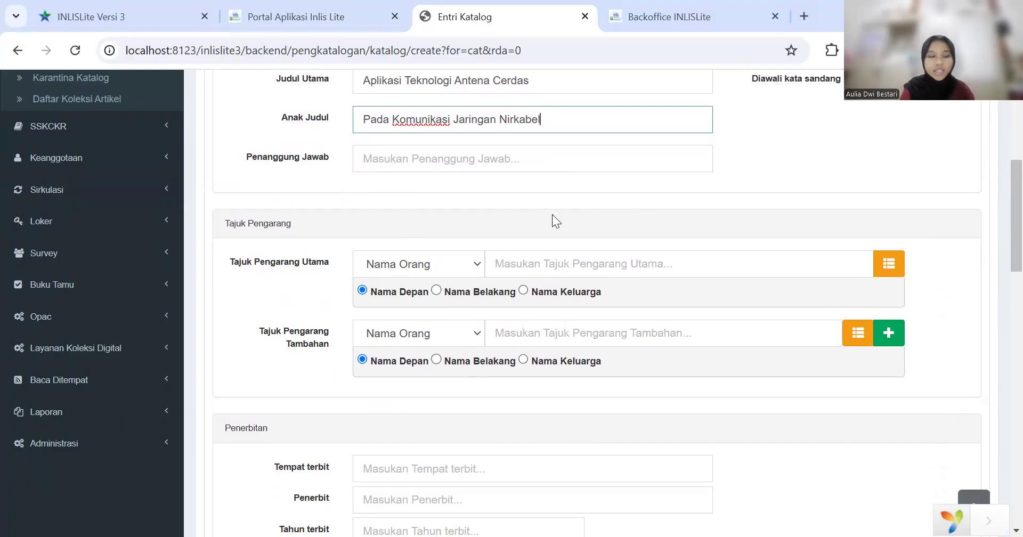
left_click(510, 262)
type("Sak")
key("BackSpace")
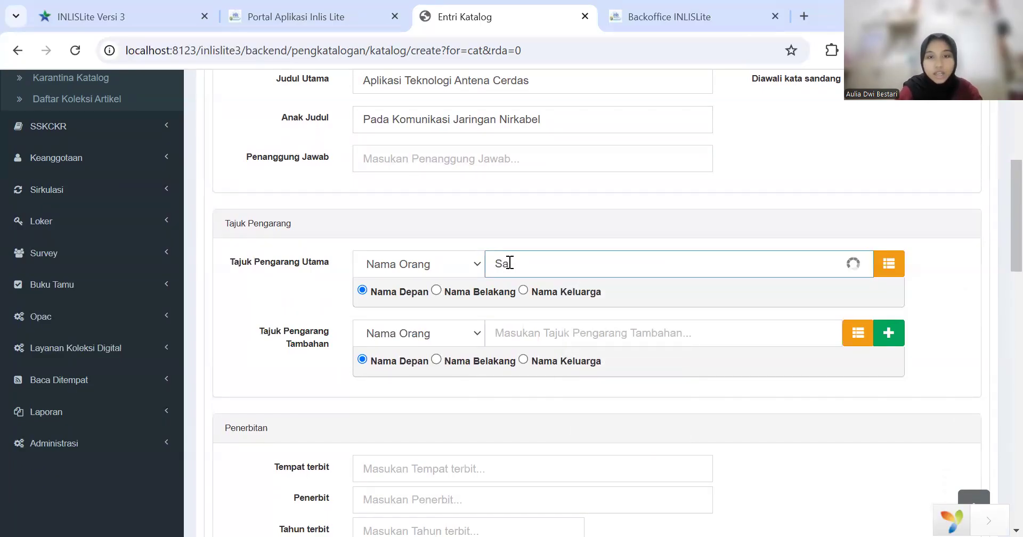
type("ludin")
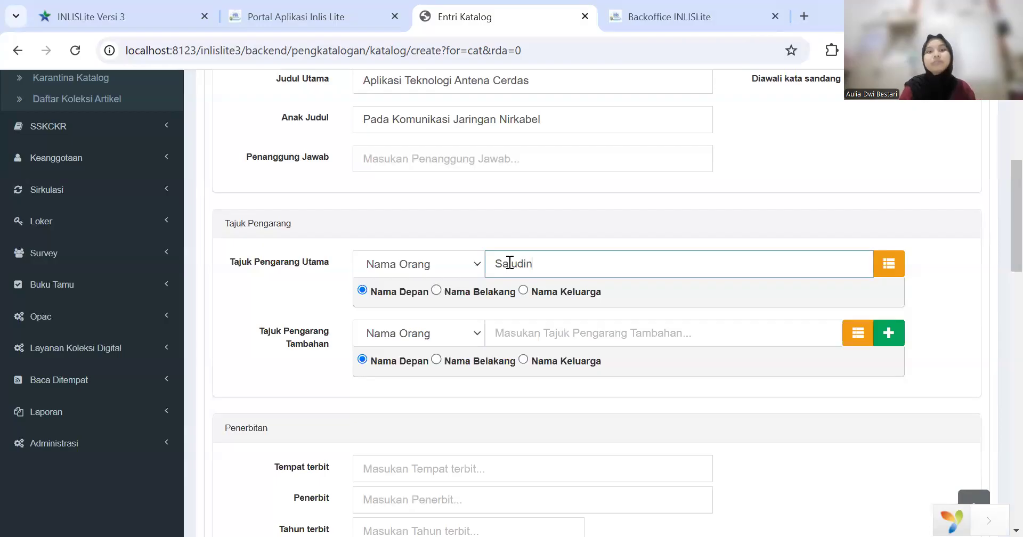
- Fill in the Penerbitan details: place of publication Bandung, publisher Mitra Wacana Media and year 2014
scroll(727, 230, "down", 2)
scroll(348, 210, "down", 1)
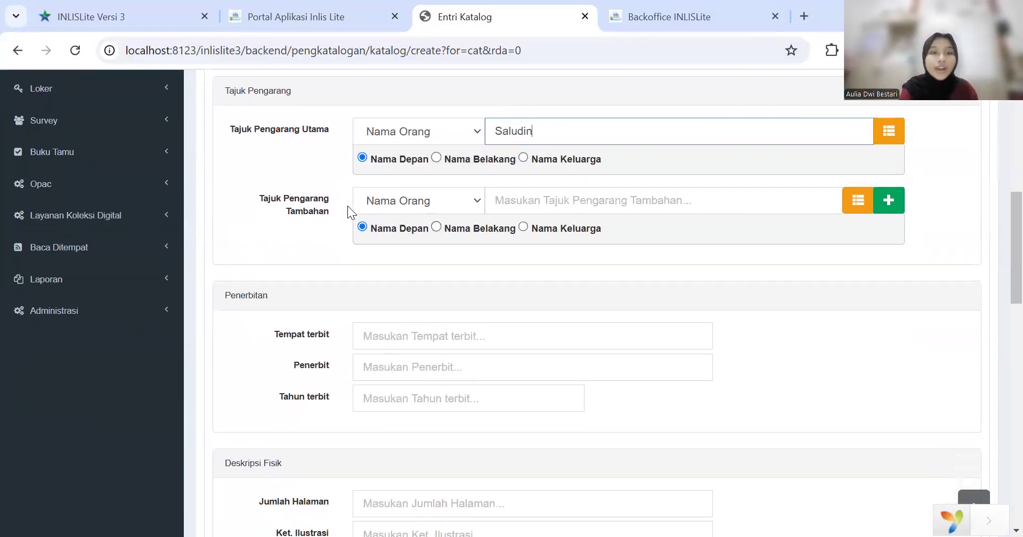
scroll(347, 207, "down", 1)
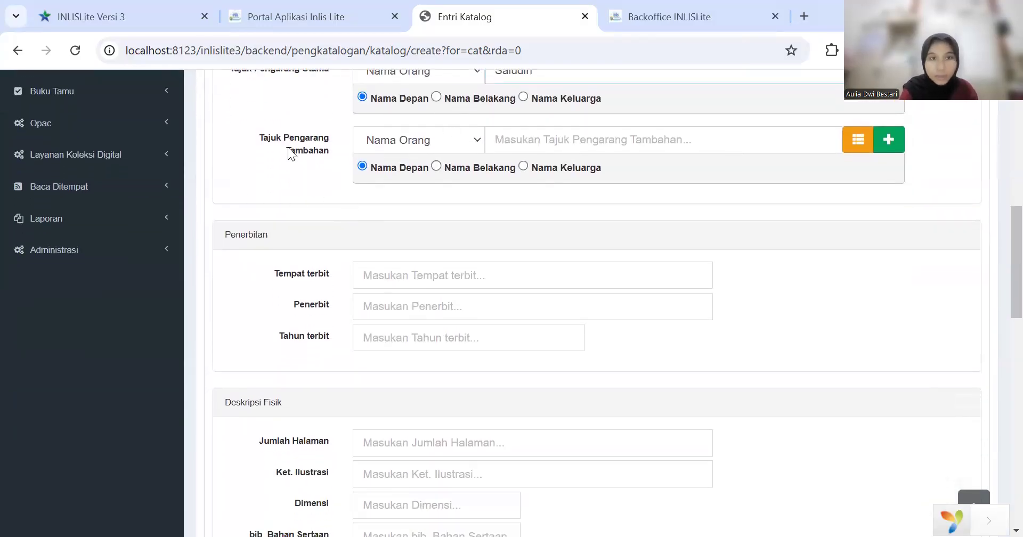
scroll(304, 148, "up", 1)
scroll(305, 148, "down", 1)
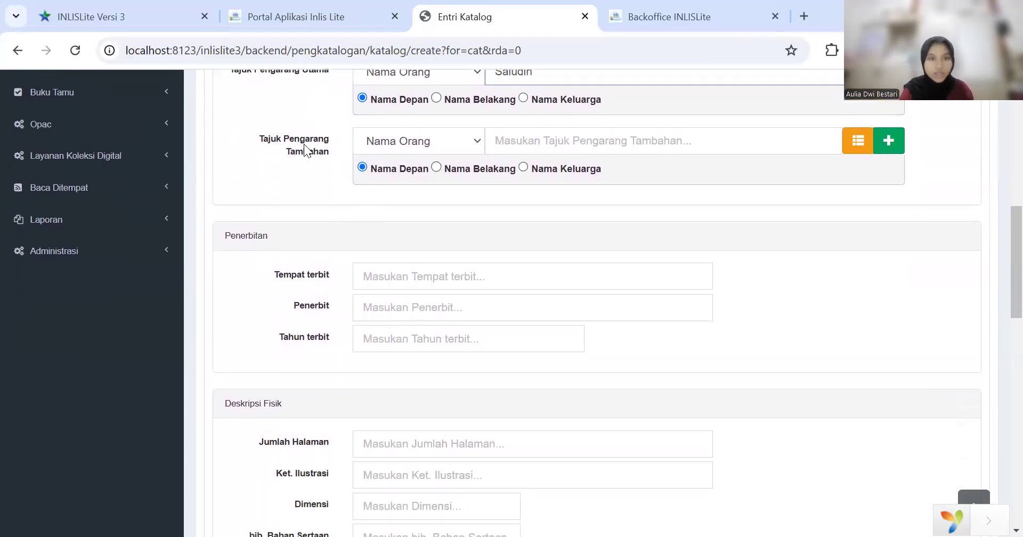
scroll(304, 148, "down", 1)
left_click(403, 188)
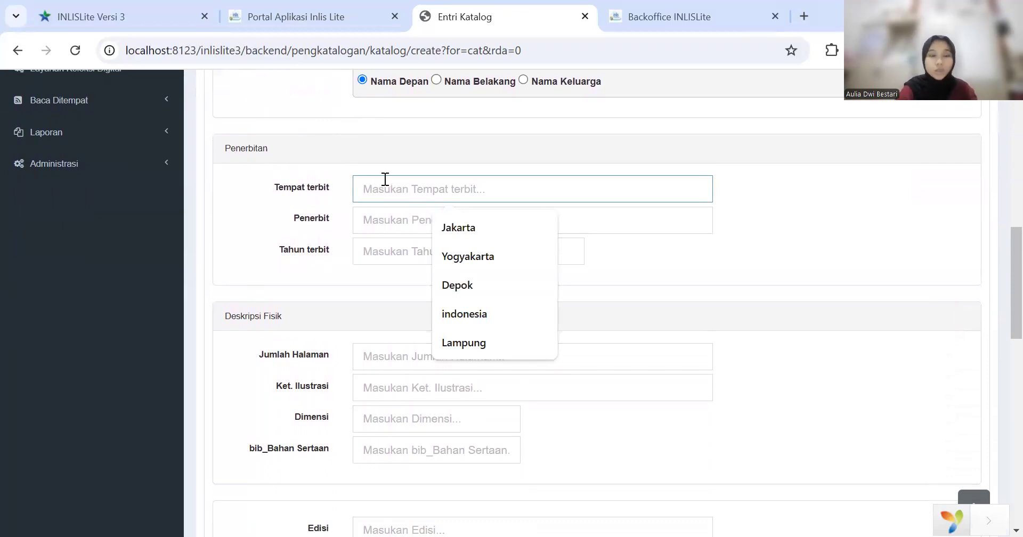
type("Bandung")
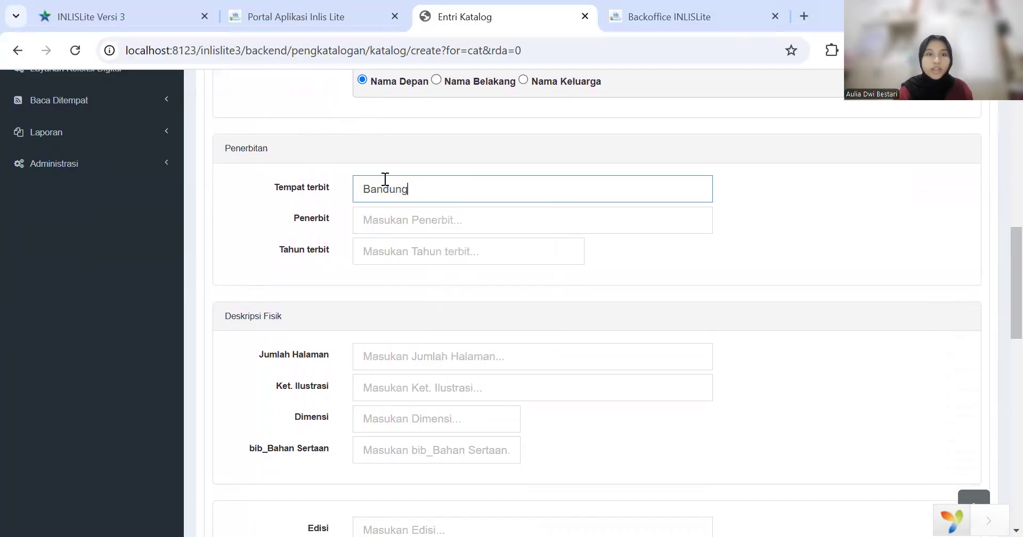
left_click(389, 216)
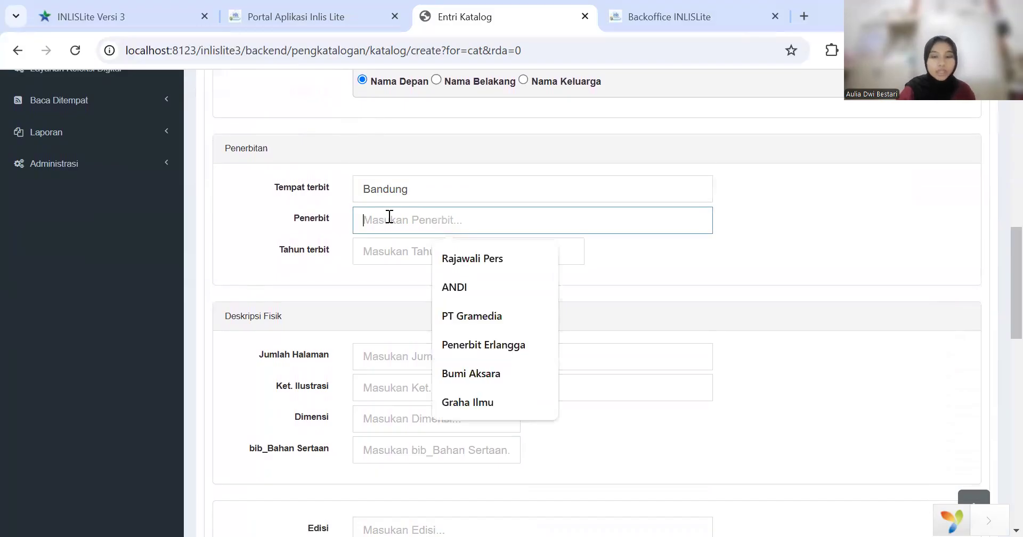
type("Mitra Wacana Media")
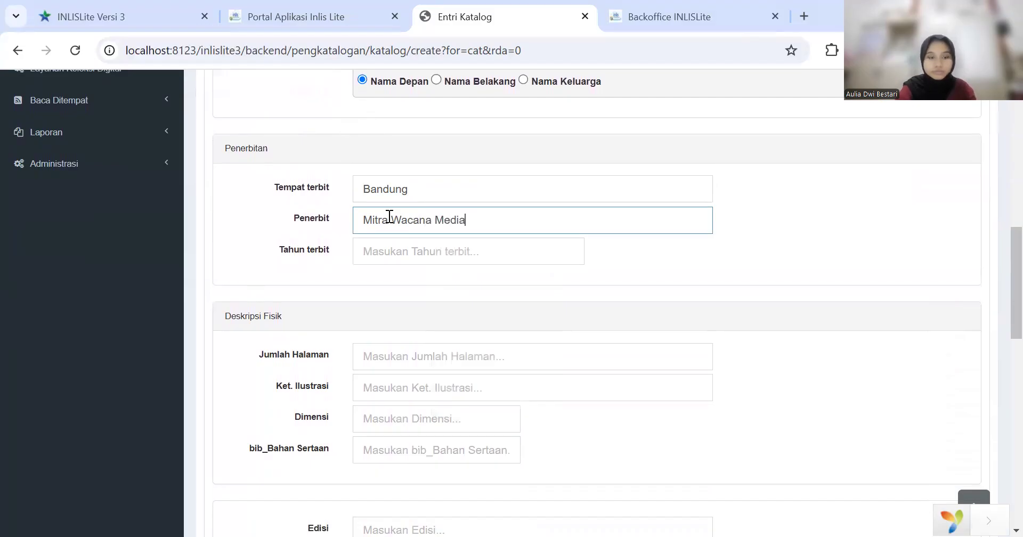
left_click(430, 251)
type("2014")
- Fill in the Deskripsi Fisik details with 310 pages and dimension 21cm, leaving Ket. Ilustrasi empty
scroll(430, 251, "down", 2)
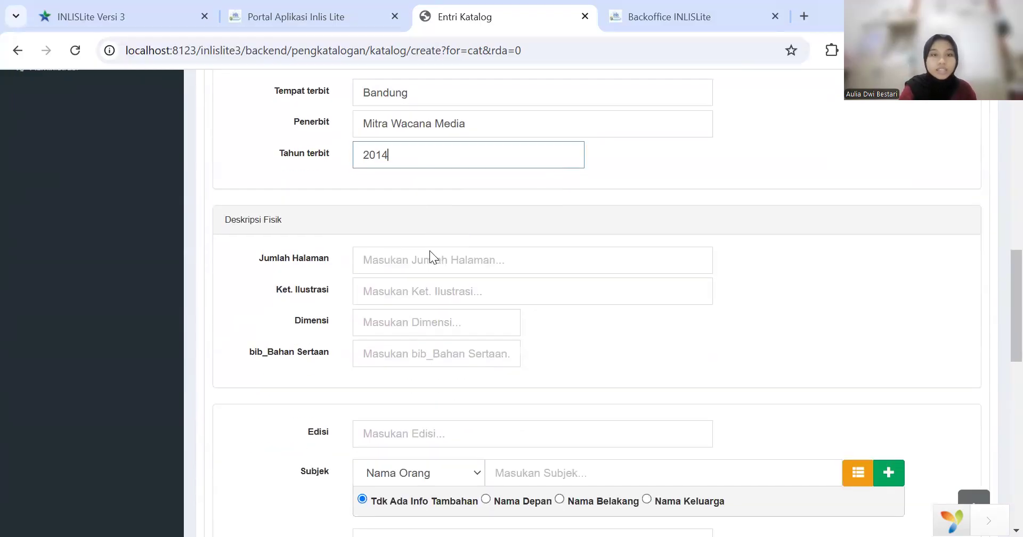
scroll(430, 249, "down", 1)
left_click(403, 212)
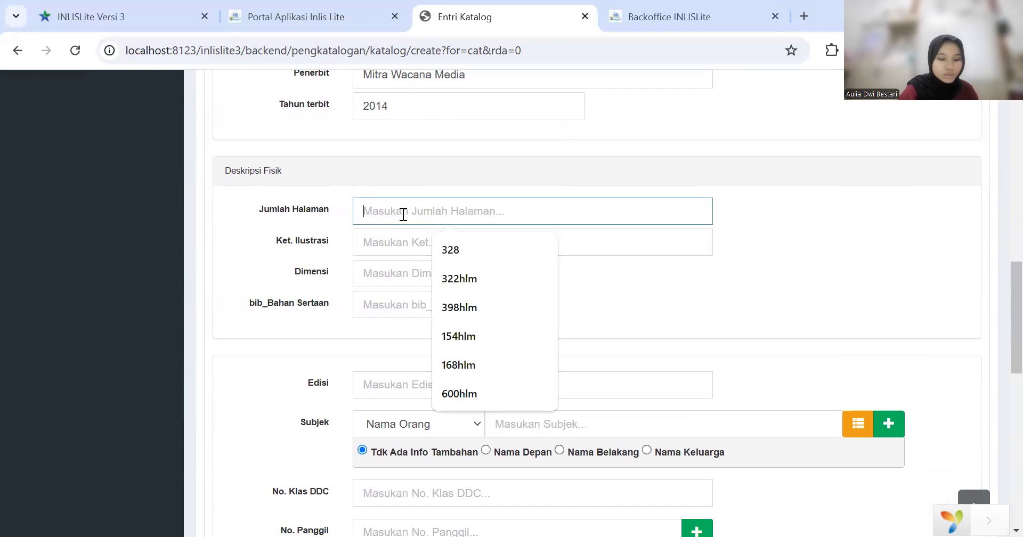
type("310")
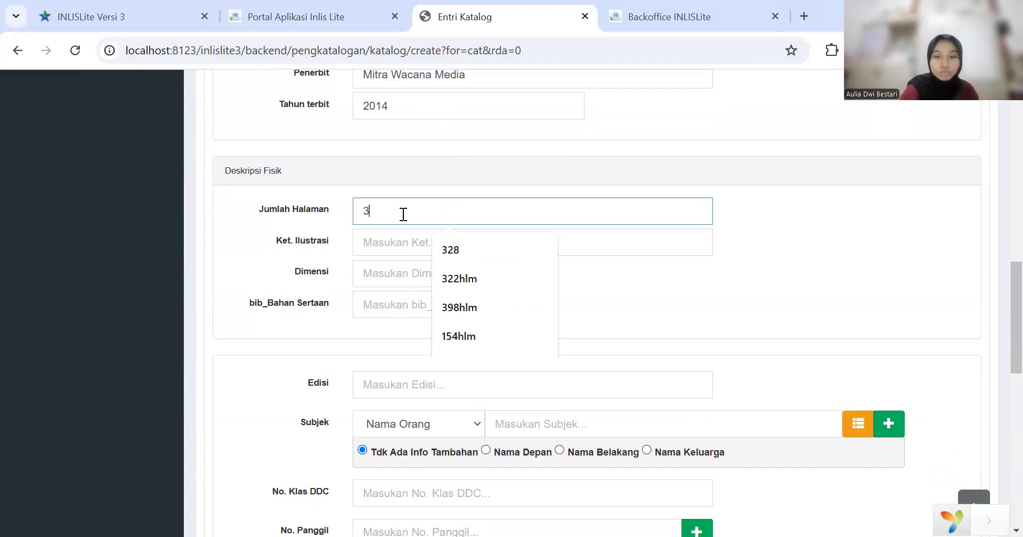
left_click(394, 240)
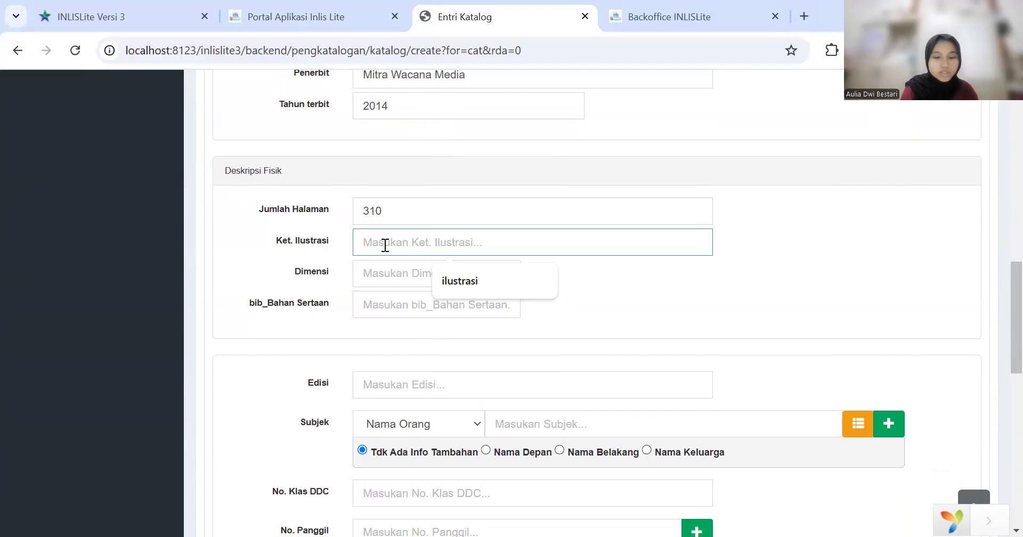
left_click(406, 273)
left_click(418, 243)
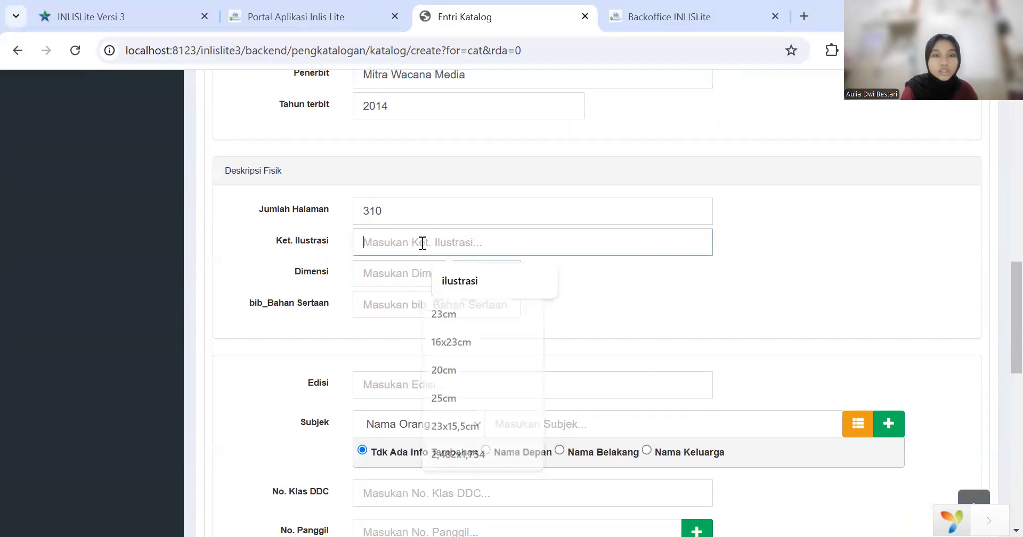
left_click(413, 276)
type("21cm")
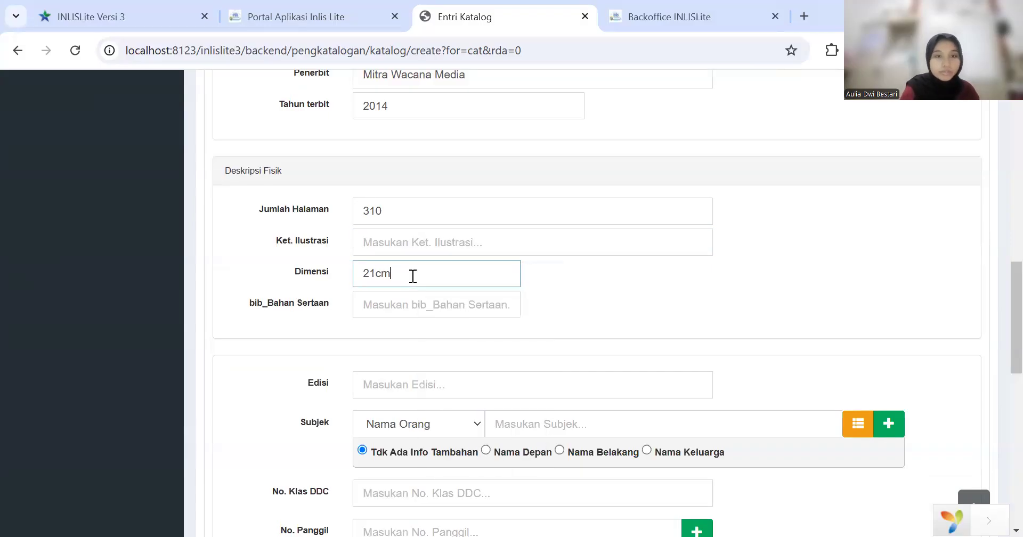
scroll(413, 276, "down", 2)
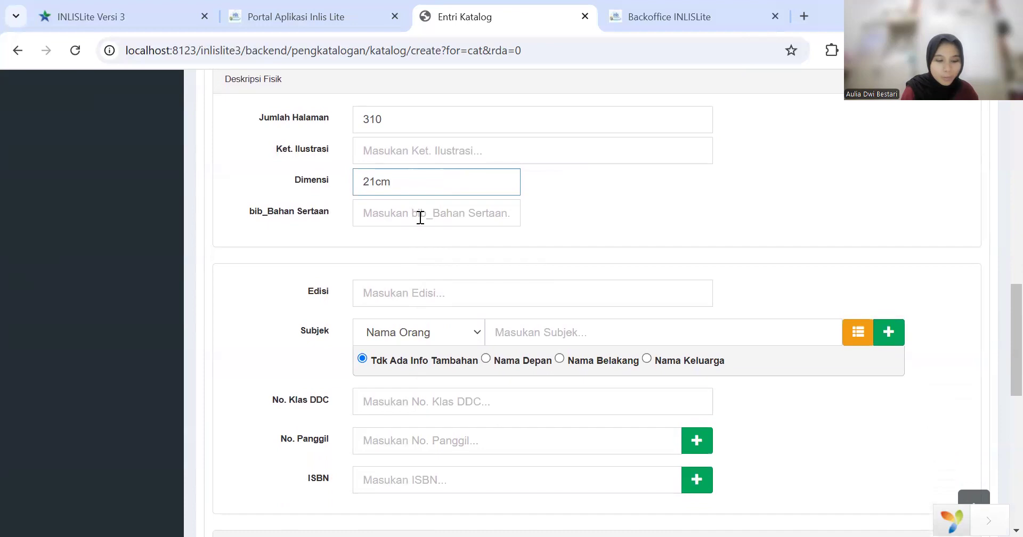
scroll(431, 281, "down", 1)
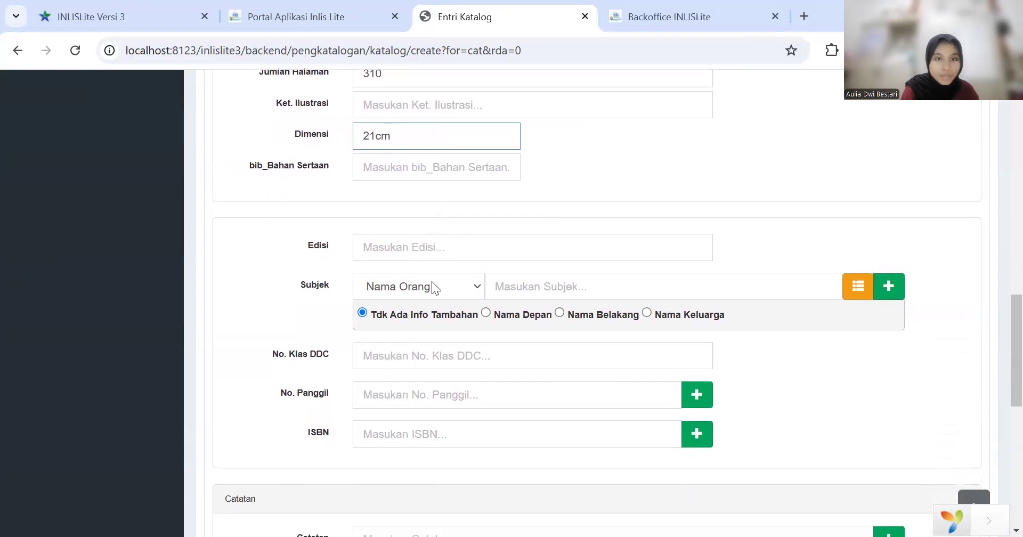
- Enter "Edisi 1" as the edition (Edisi) and set the subject type (Subjek) to Topikal
left_click(425, 248)
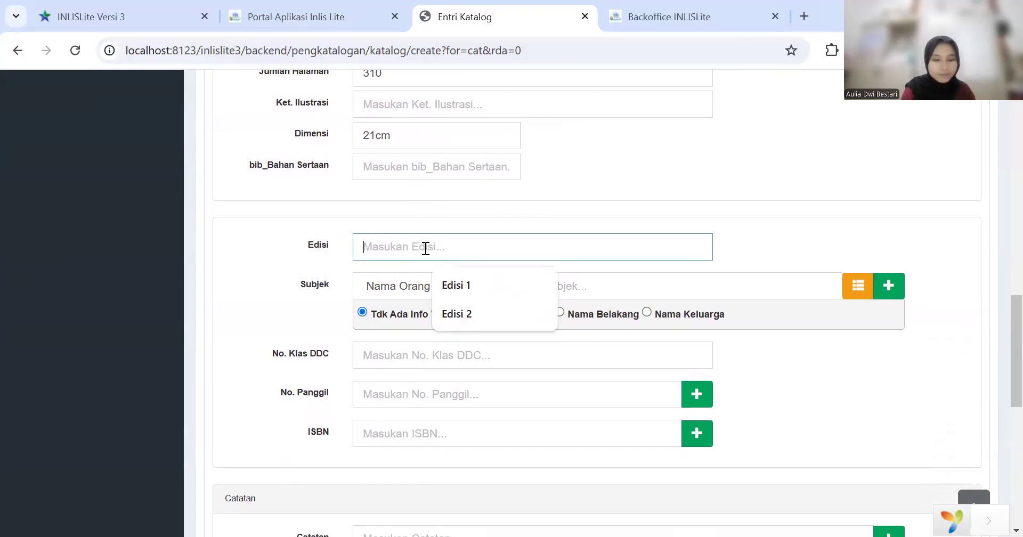
left_click(454, 285)
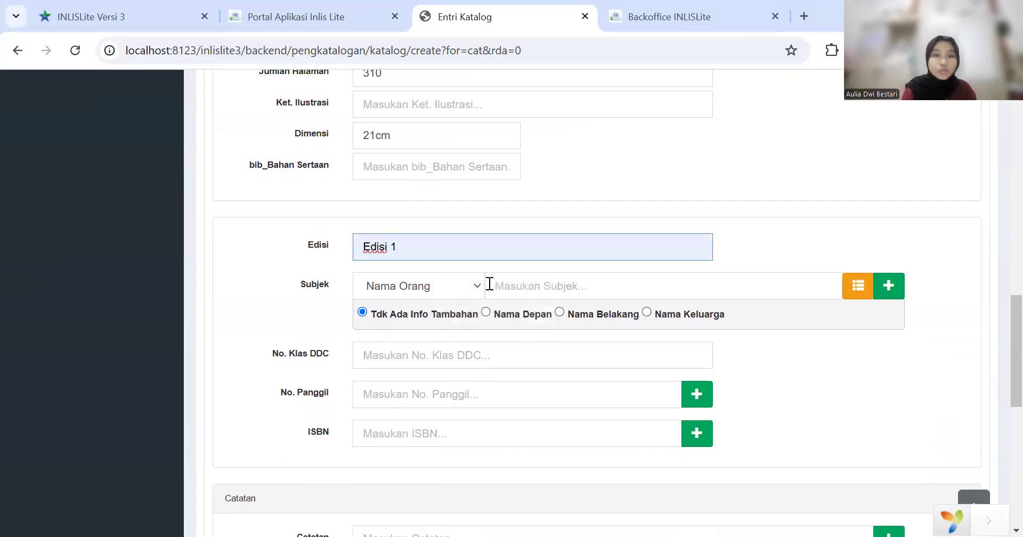
left_click(508, 286)
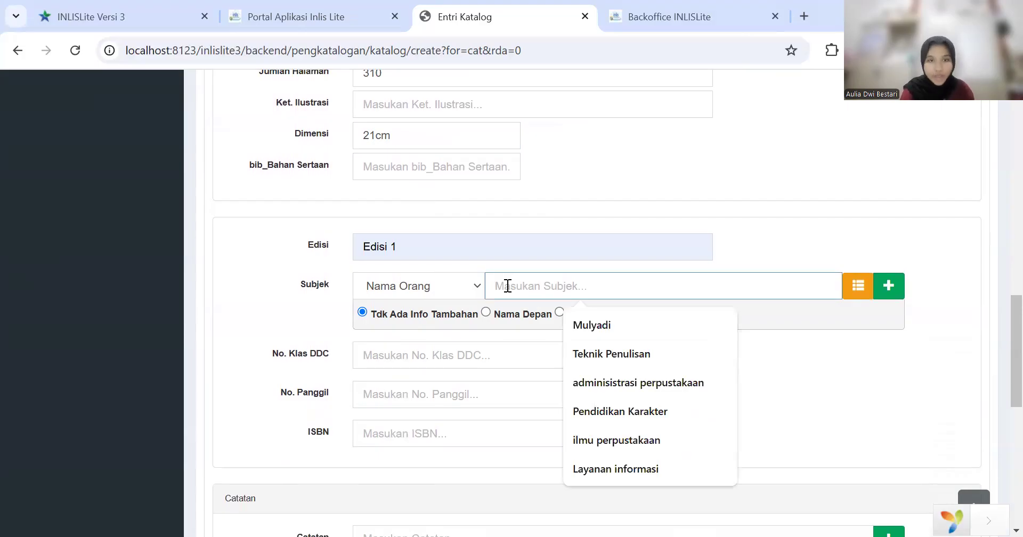
left_click(467, 288)
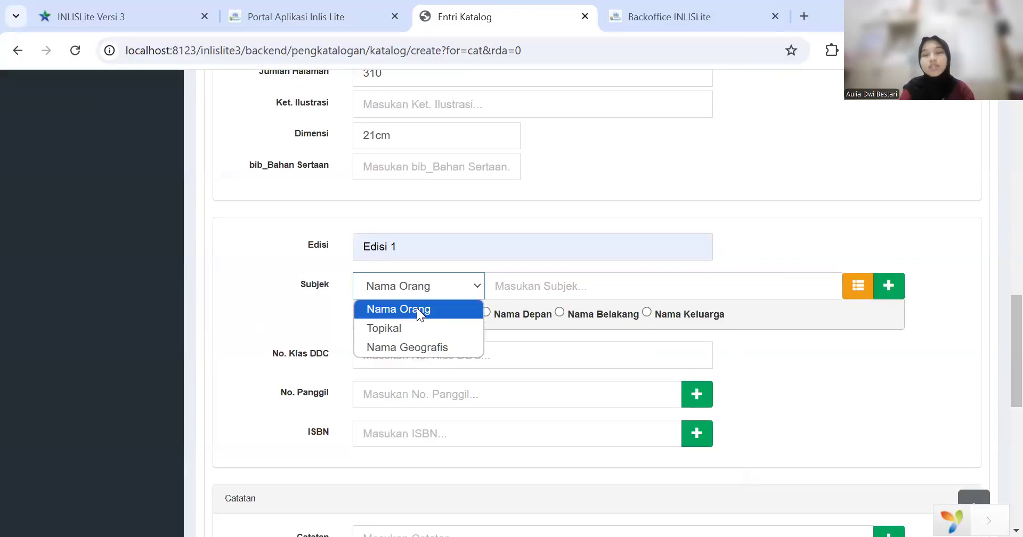
left_click(388, 326)
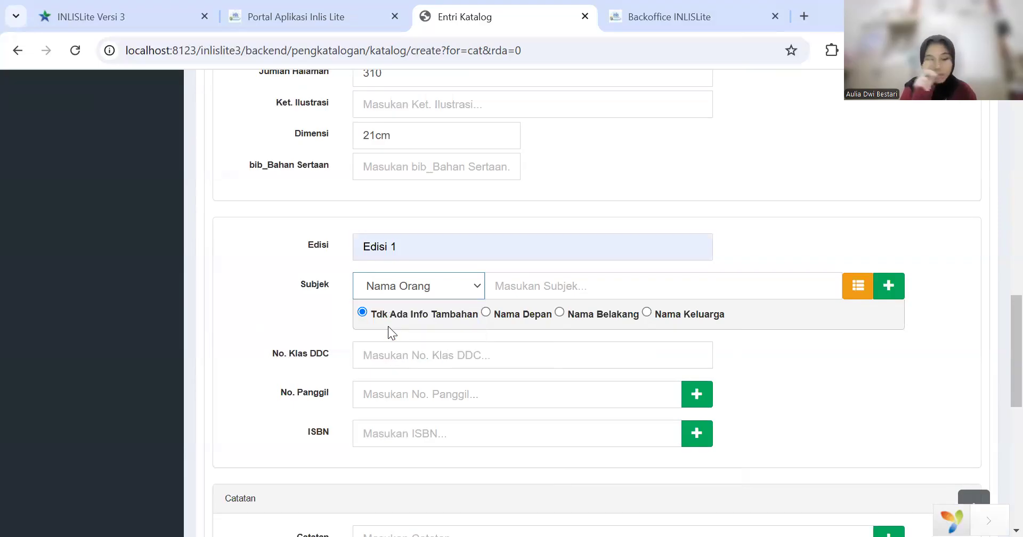
- Enter "ANTENNAS (ELEKTRONICS)" as the topical subject under Subjek
left_click(509, 287)
type("antena")
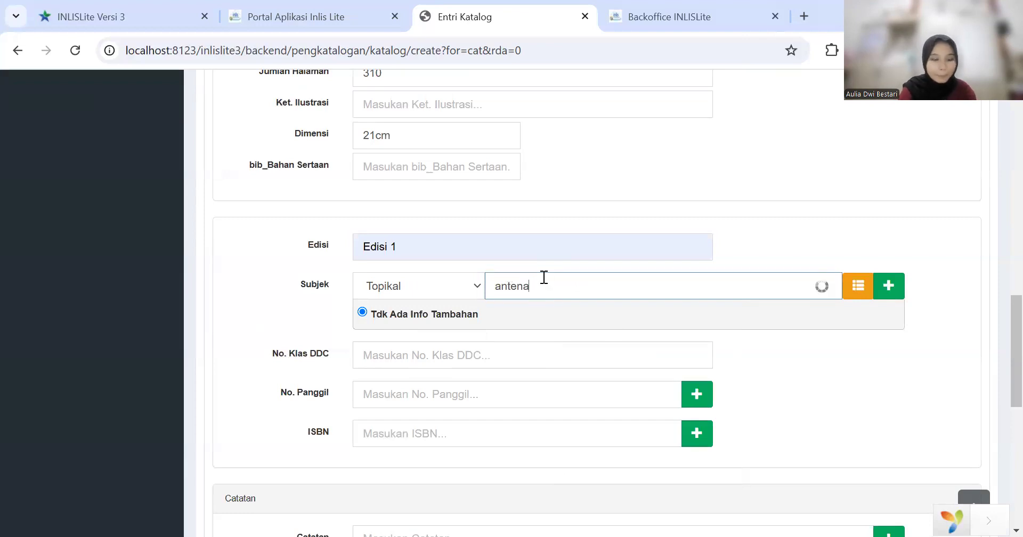
key("BackSpace")
key("BackSpace")
key("BackSpace")
key("BackSpace")
key("BackSpace")
key("BackSpace")
type("AN")
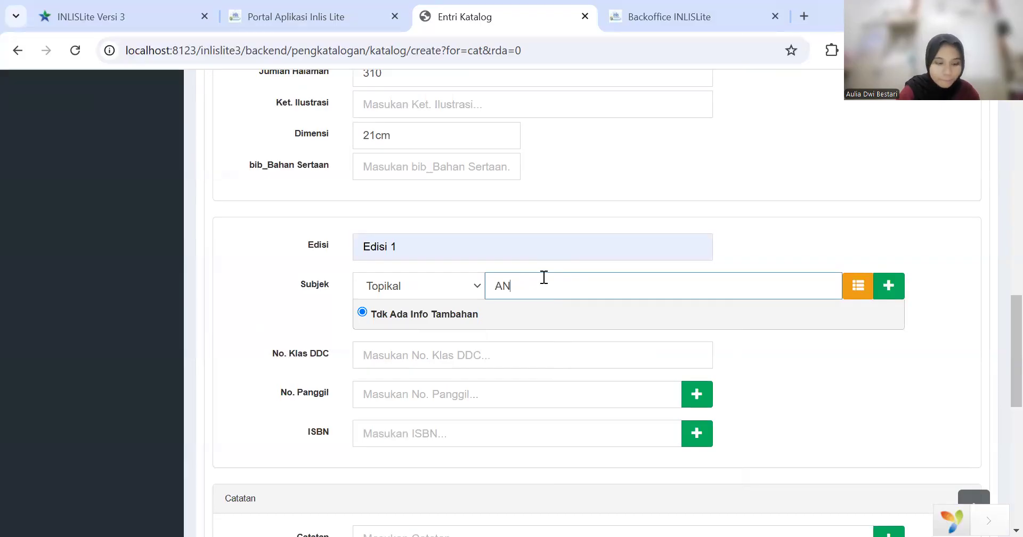
type("TENNAS (")
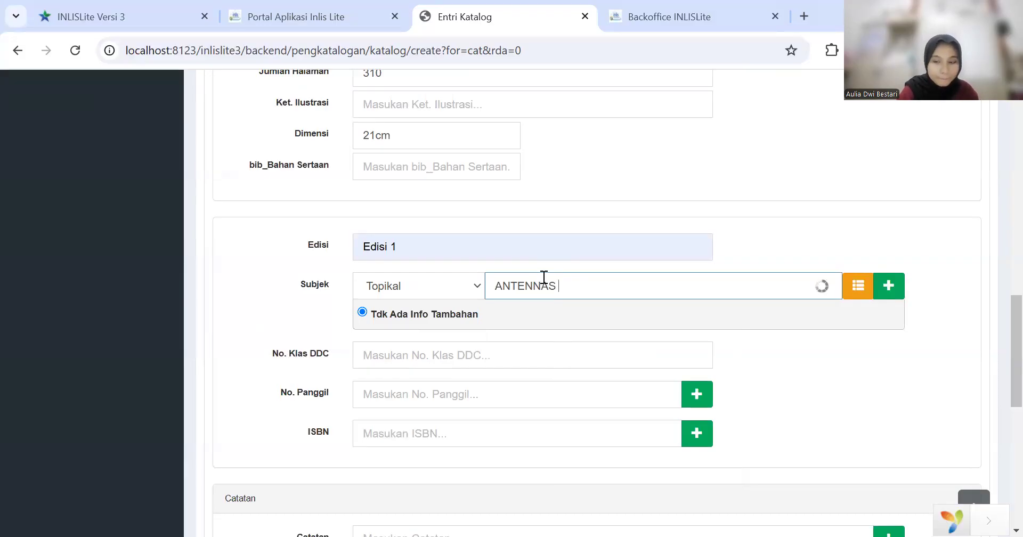
type("E")
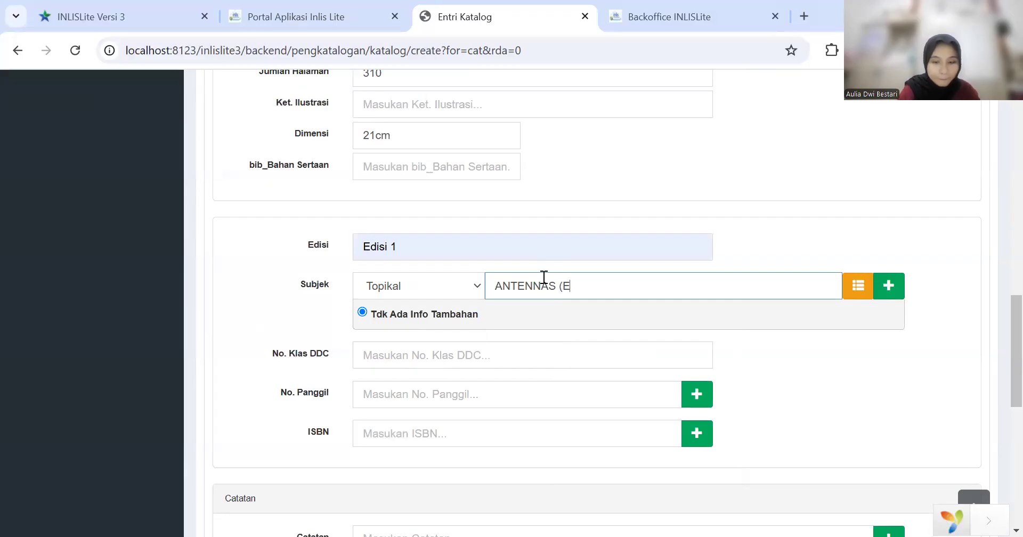
type("LEKTR")
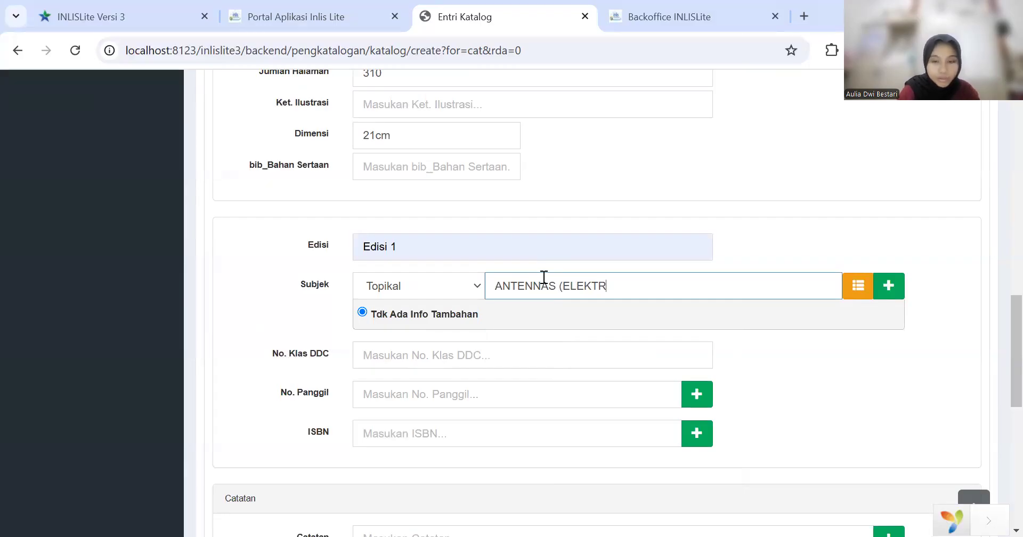
type("ONICS")
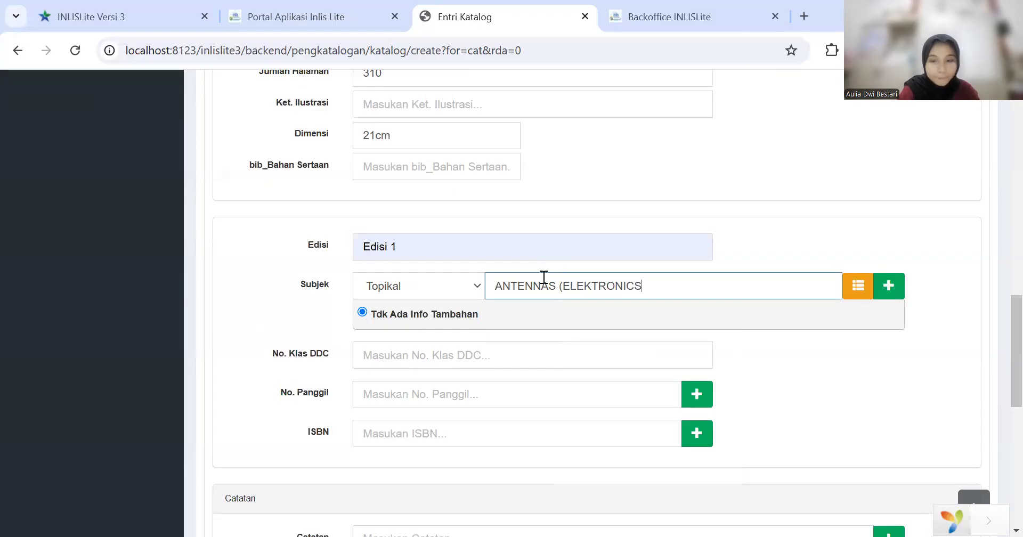
type(")")
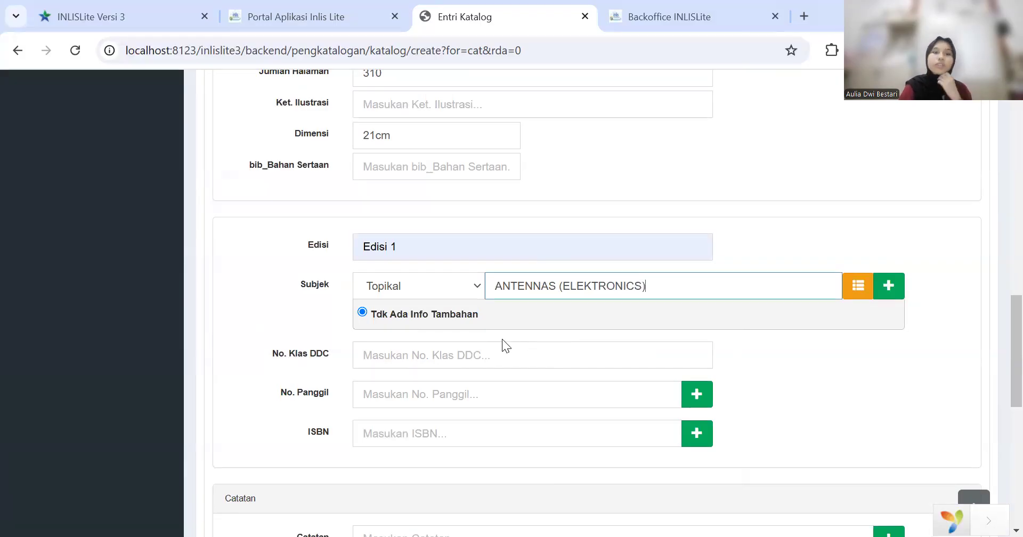
- Enter 621.382 as the DDC class number (No. Klas DDC) and "621.382 SAL a" as the call number (No. Panggil)
left_click(462, 351)
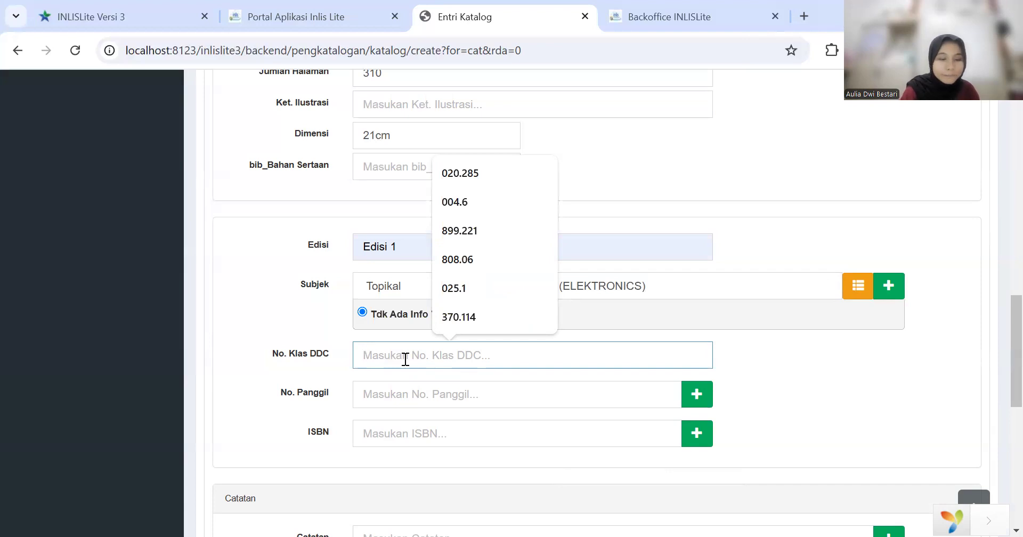
type("621")
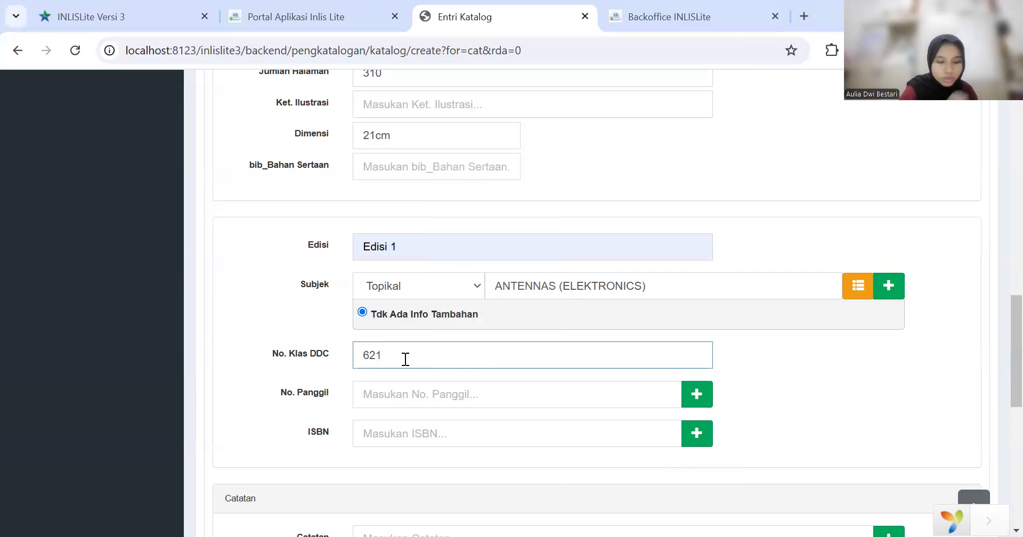
type(".")
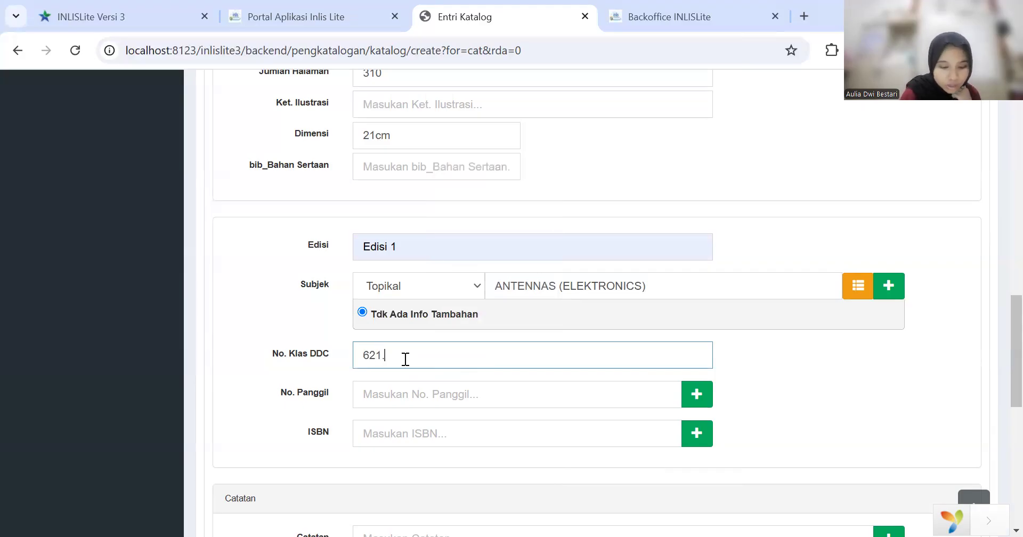
type("2")
key("BackSpace")
type("3")
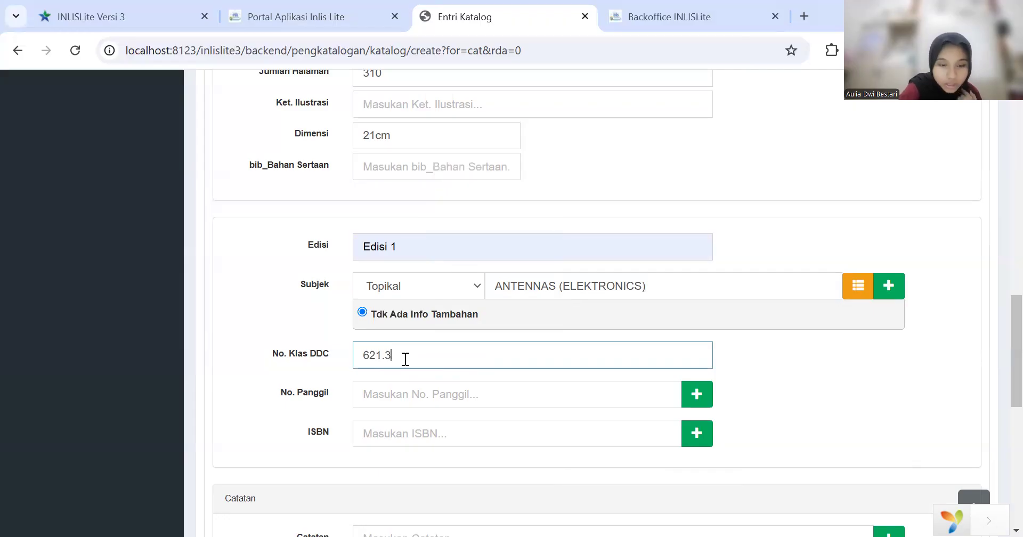
type("8")
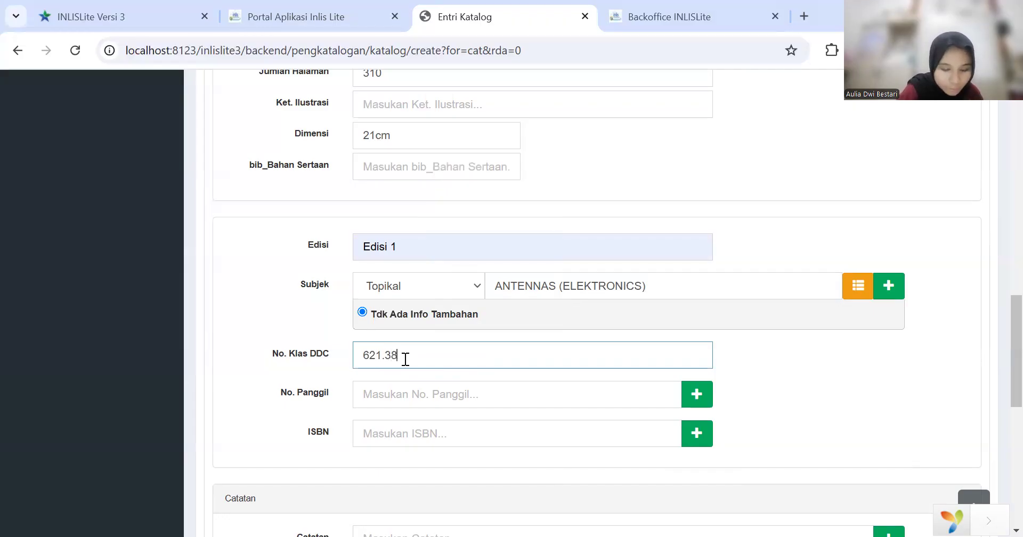
type("2")
scroll(404, 359, "down", 1)
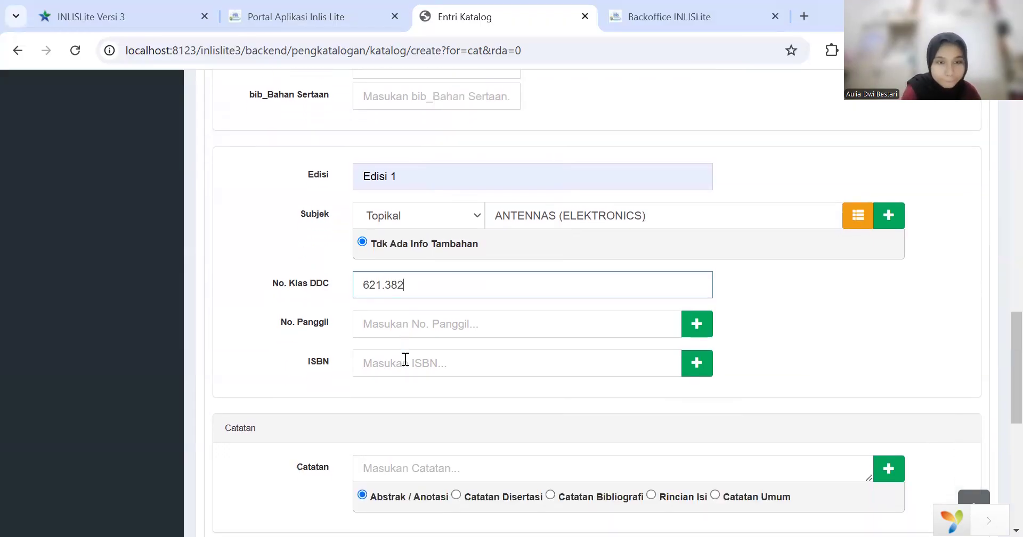
left_click(433, 329)
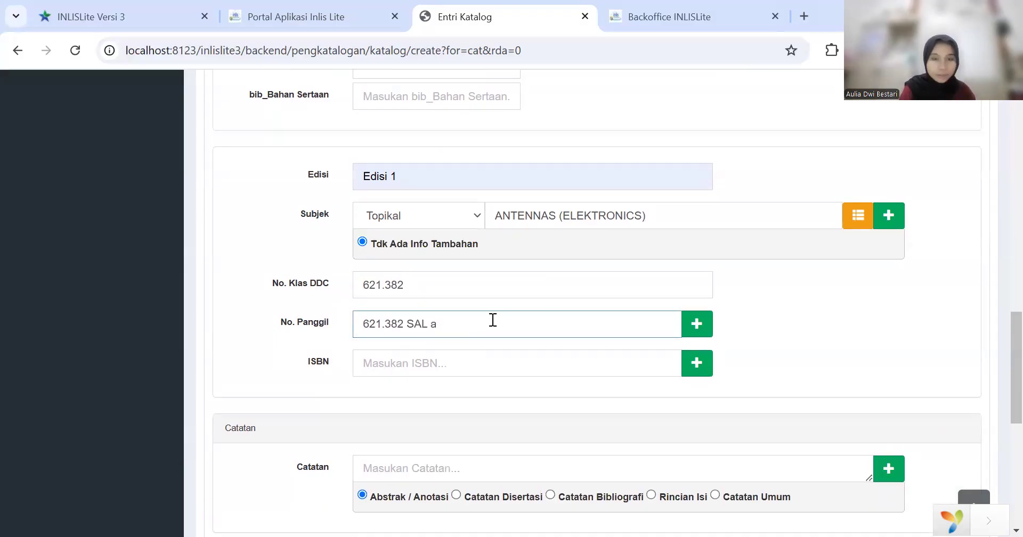
- Set the note type under Catatan to Catatan Umum and enter 305-310 as the note, leaving ISBN empty
scroll(492, 320, "down", 2)
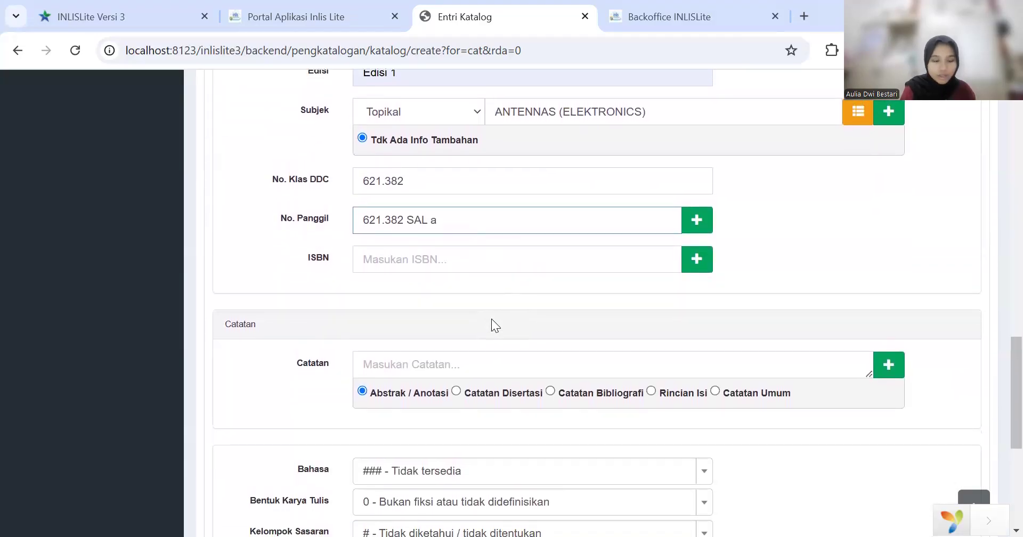
scroll(491, 319, "down", 1)
left_click(424, 331)
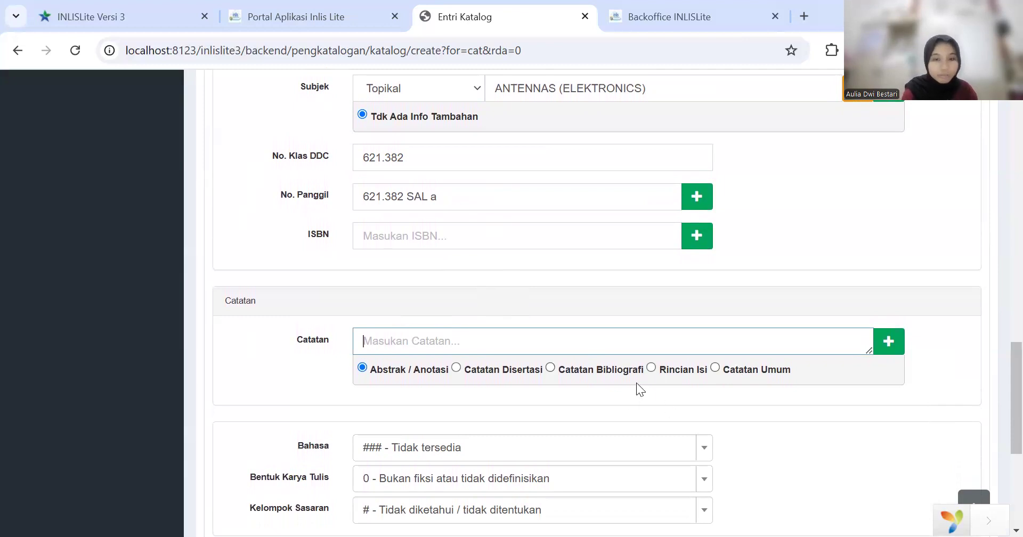
left_click(727, 367)
left_click(447, 341)
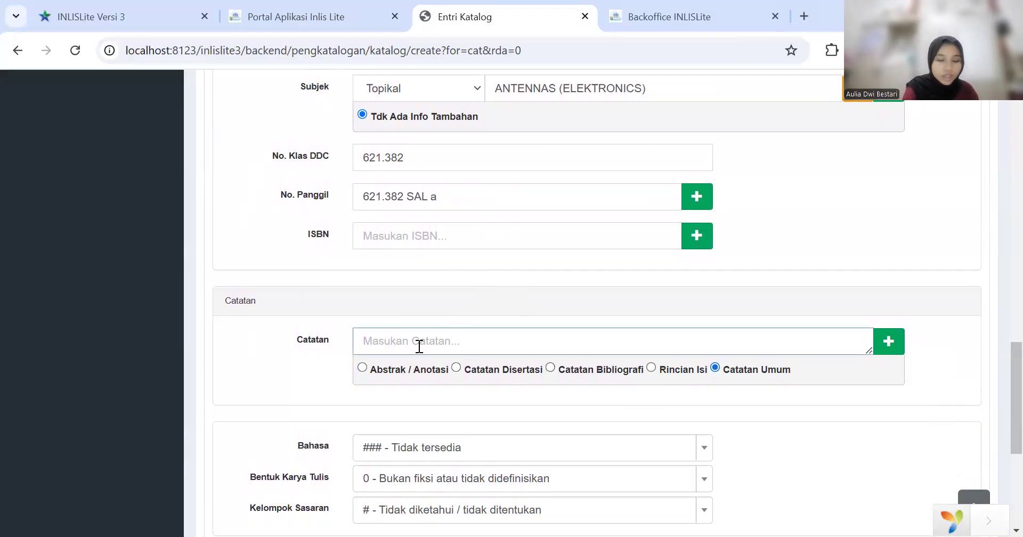
scroll(419, 347, "down", 3)
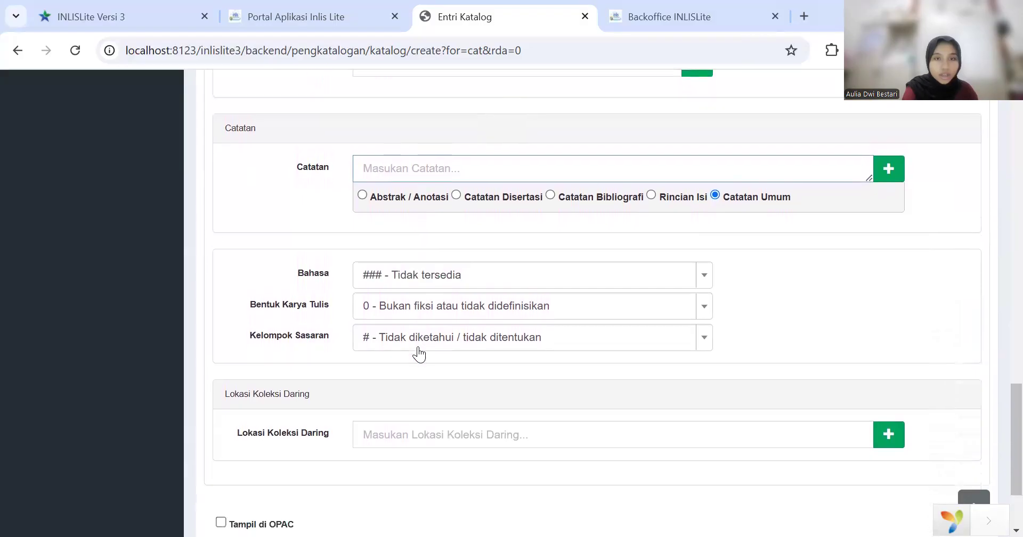
type("2")
key("BackSpace")
type("30")
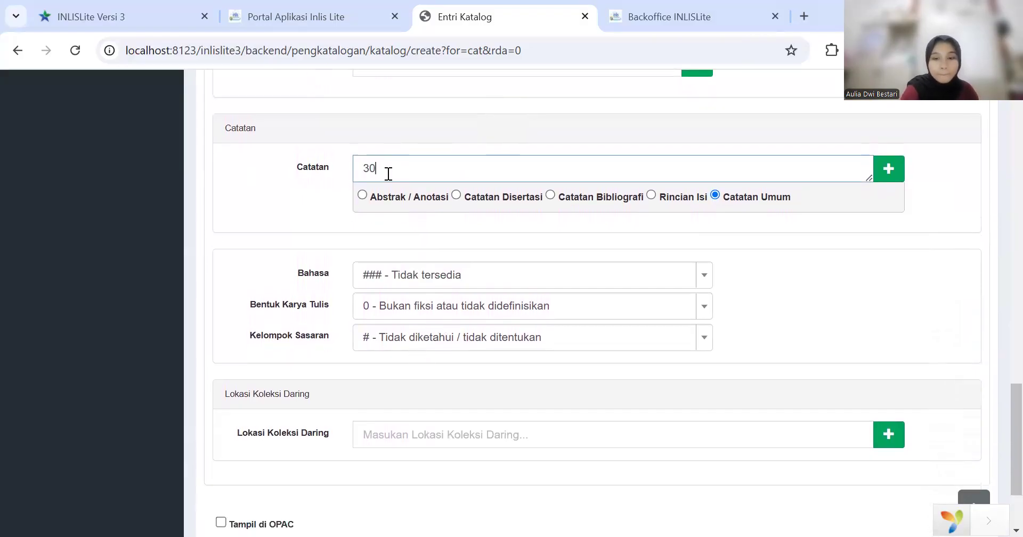
type("5-310")
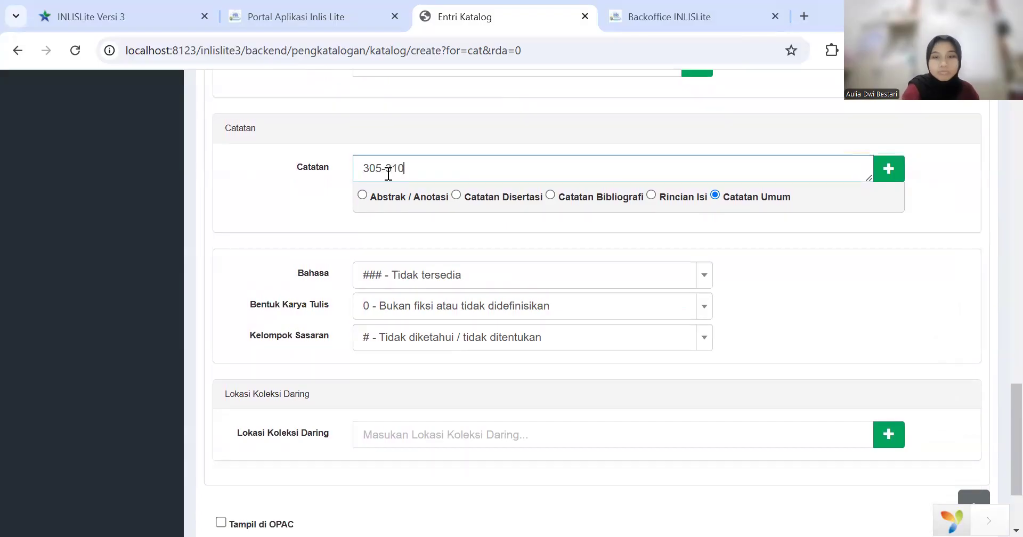
- Set Bahasa to "ind - Indonesia" and choose "0 - Bukan fiksi atau tidak didefinisikan" for Bentuk Karya Tulis
left_click(418, 278)
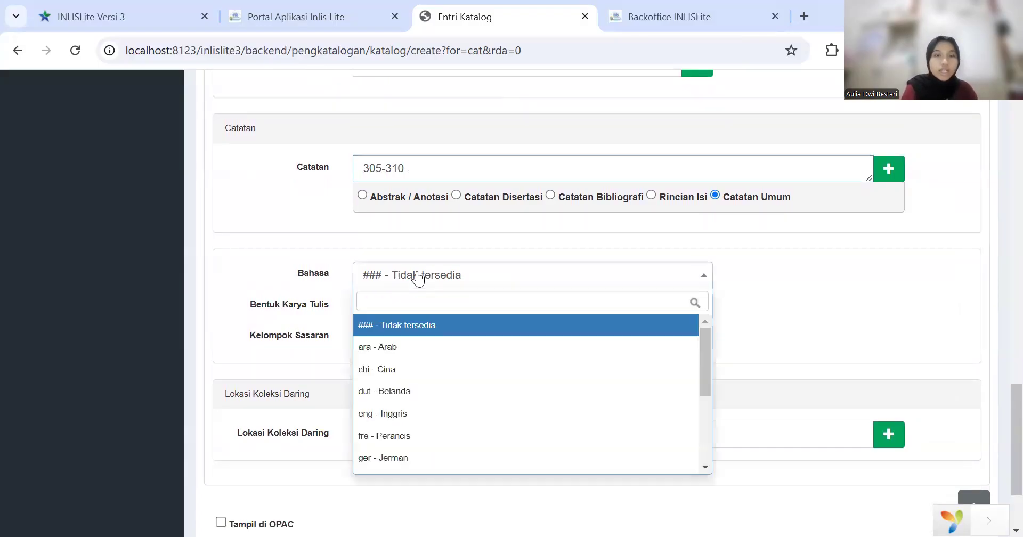
scroll(434, 390, "down", 3)
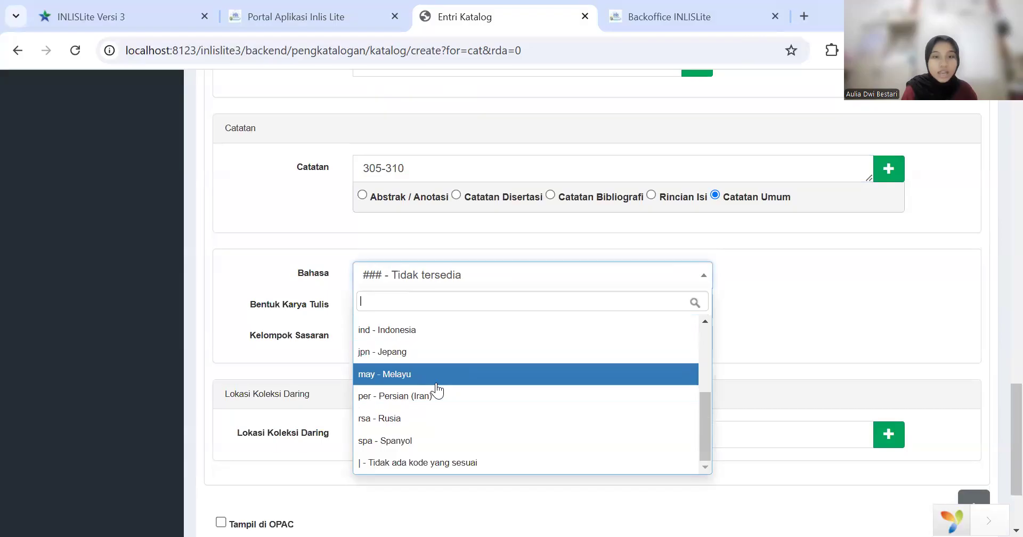
left_click(418, 331)
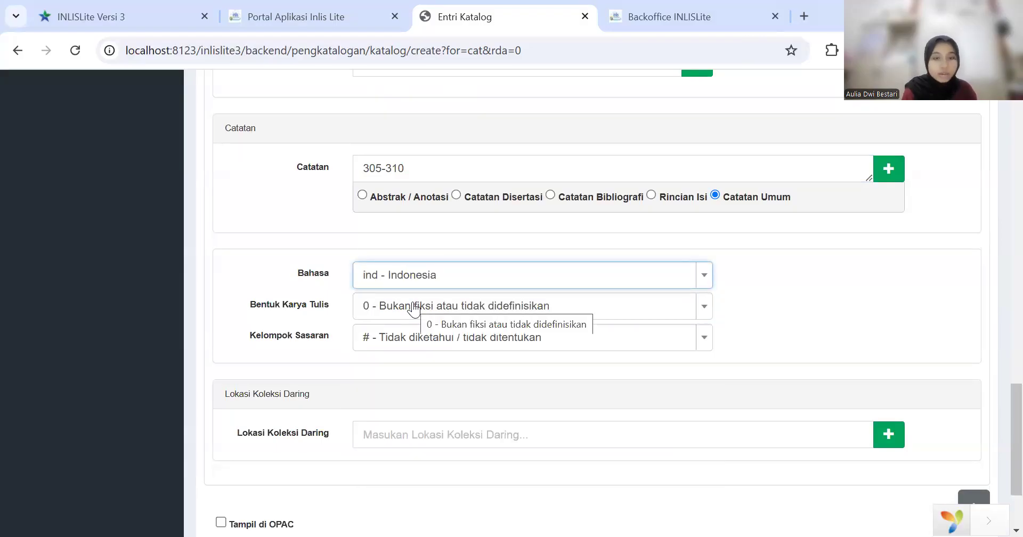
left_click(413, 309)
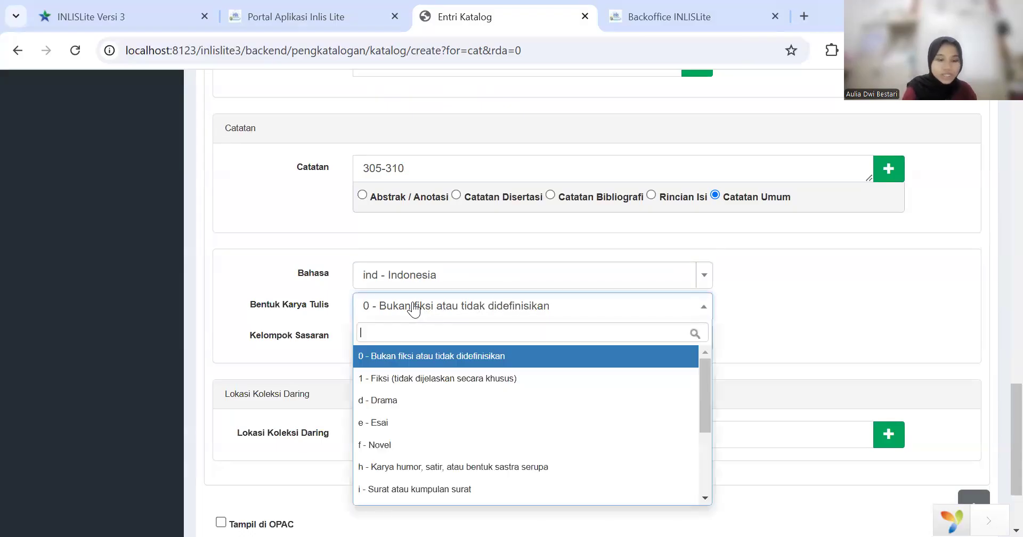
left_click(420, 356)
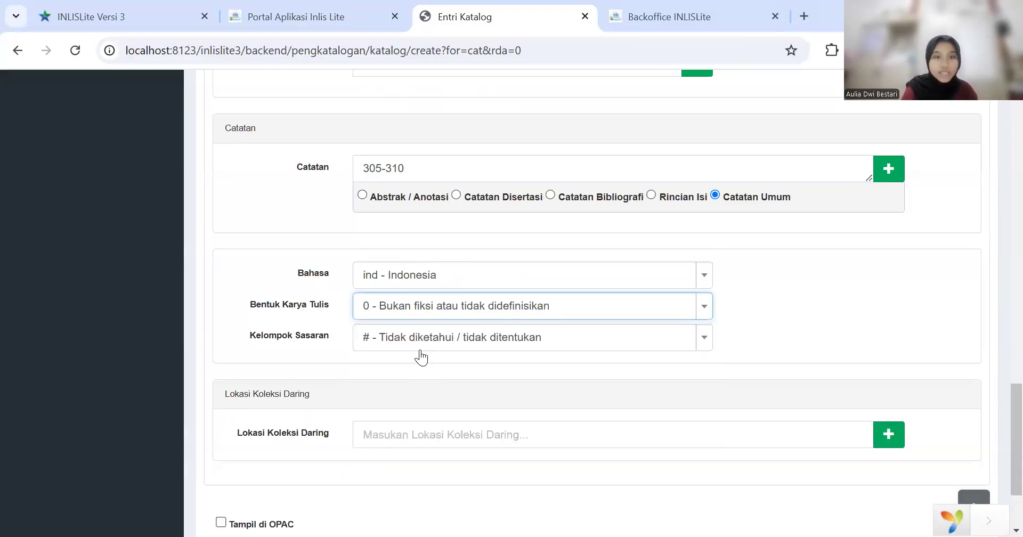
- Set the target group (Kelompok Sasaran) to "g - Umum"
left_click(376, 349)
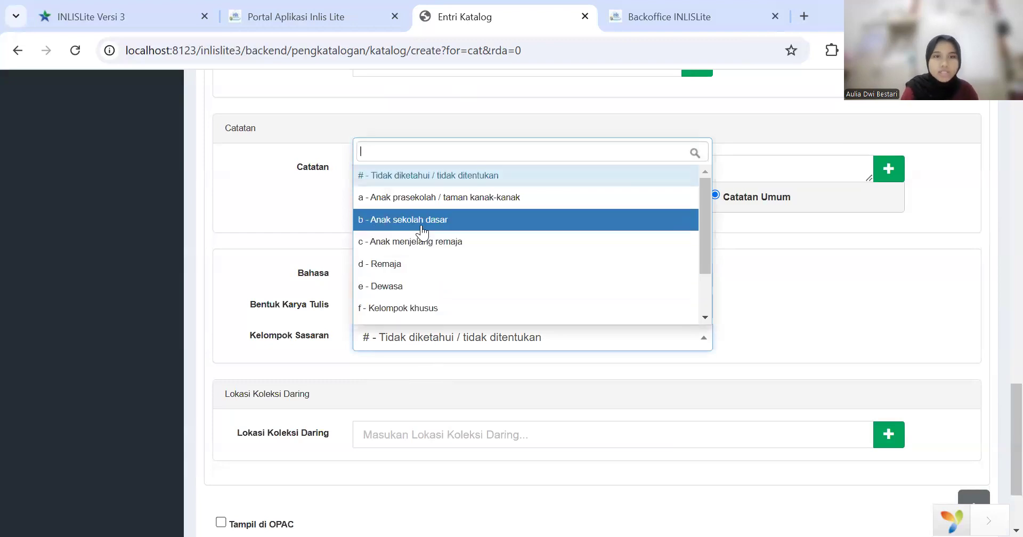
scroll(390, 197, "down", 2)
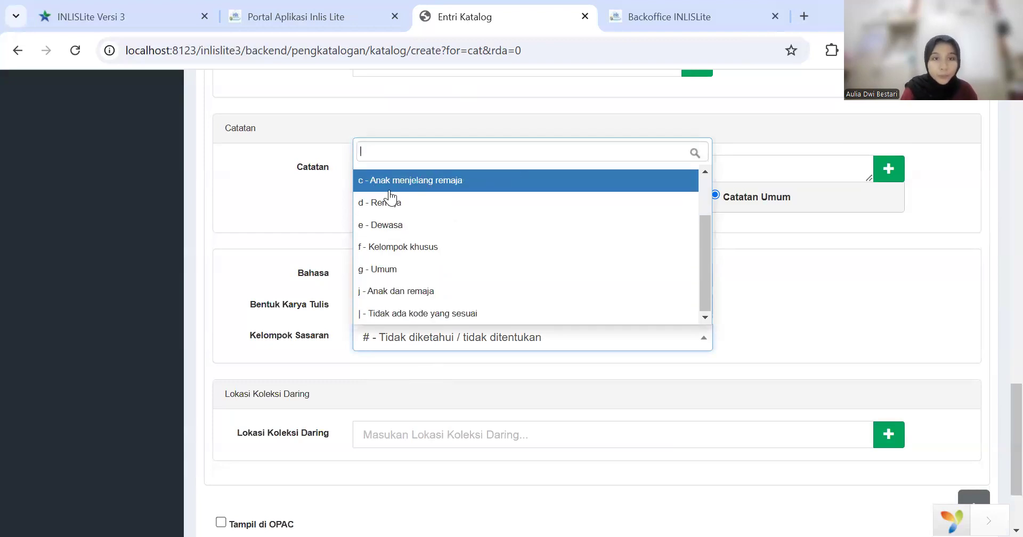
scroll(406, 235, "up", 2)
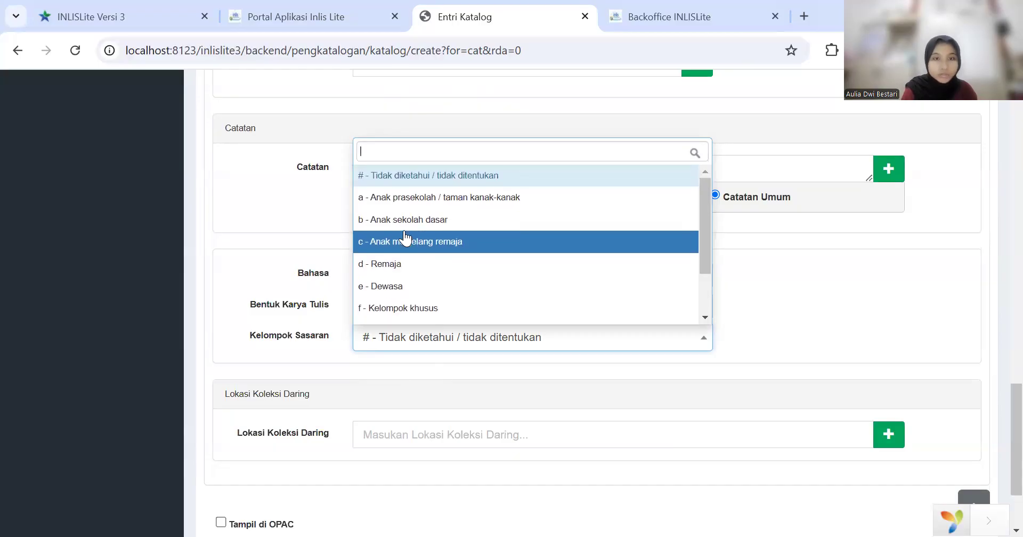
scroll(405, 238, "down", 2)
left_click(393, 269)
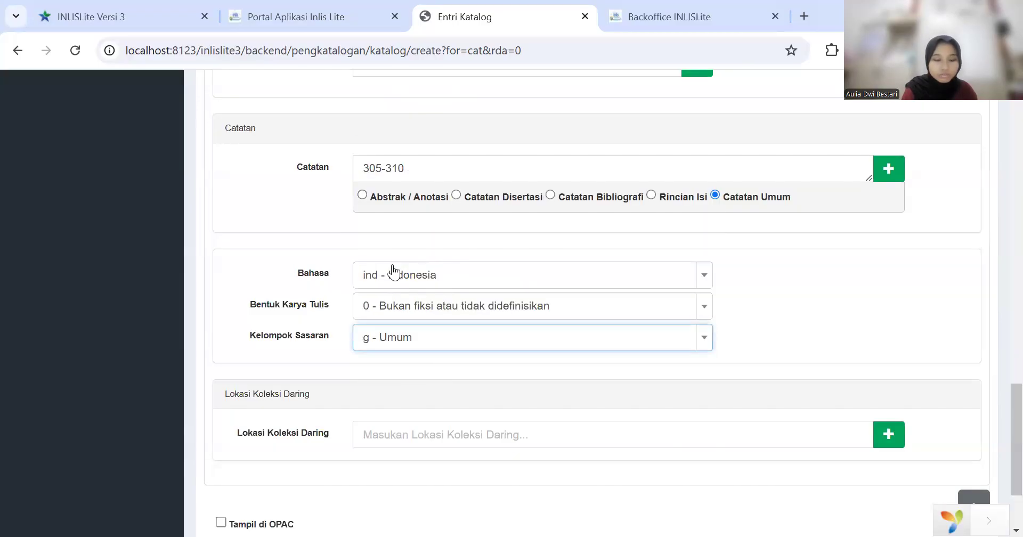
scroll(413, 397, "down", 2)
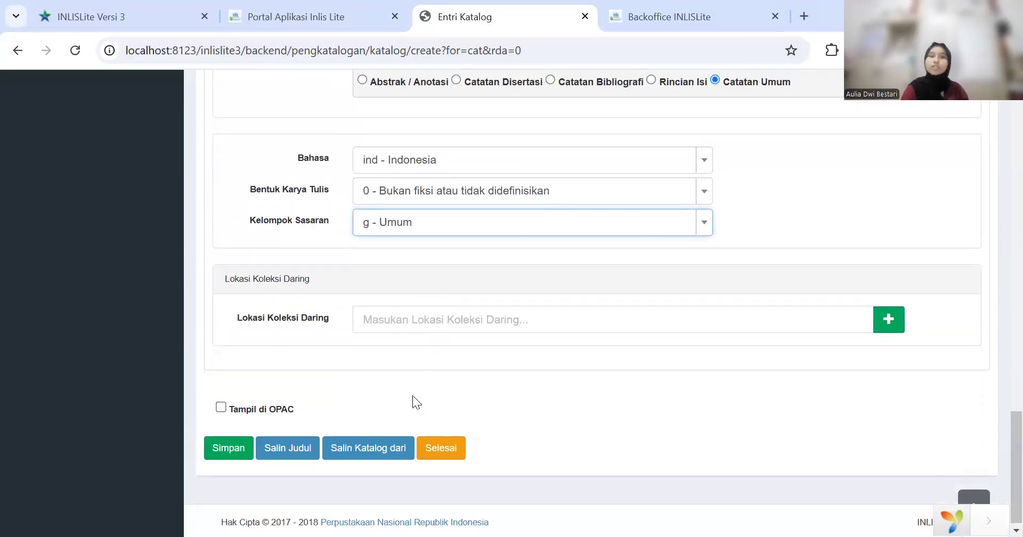
- Leave Lokasi Koleksi Daring empty, enable Tampil di OPAC and save the catalogue record
left_click(469, 316)
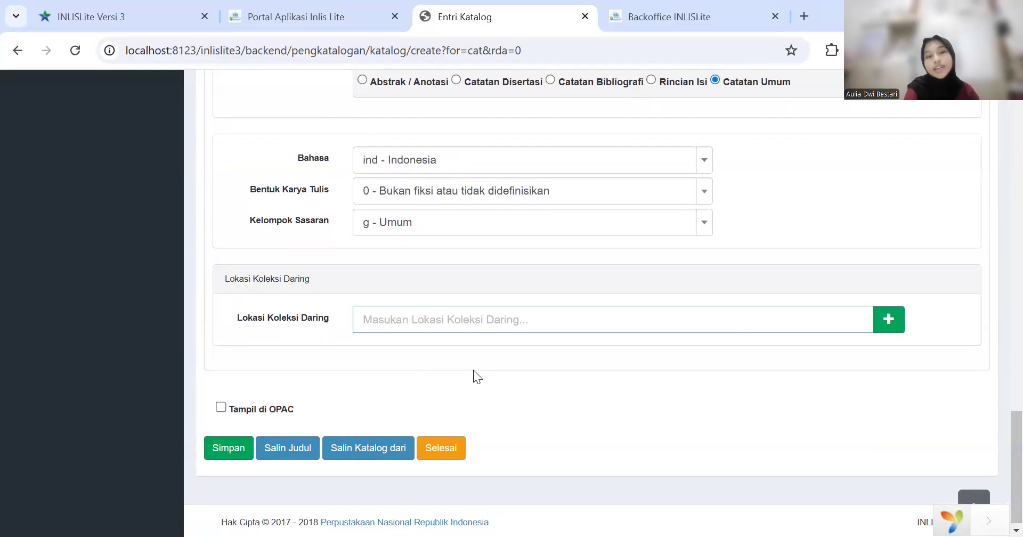
left_click(221, 410)
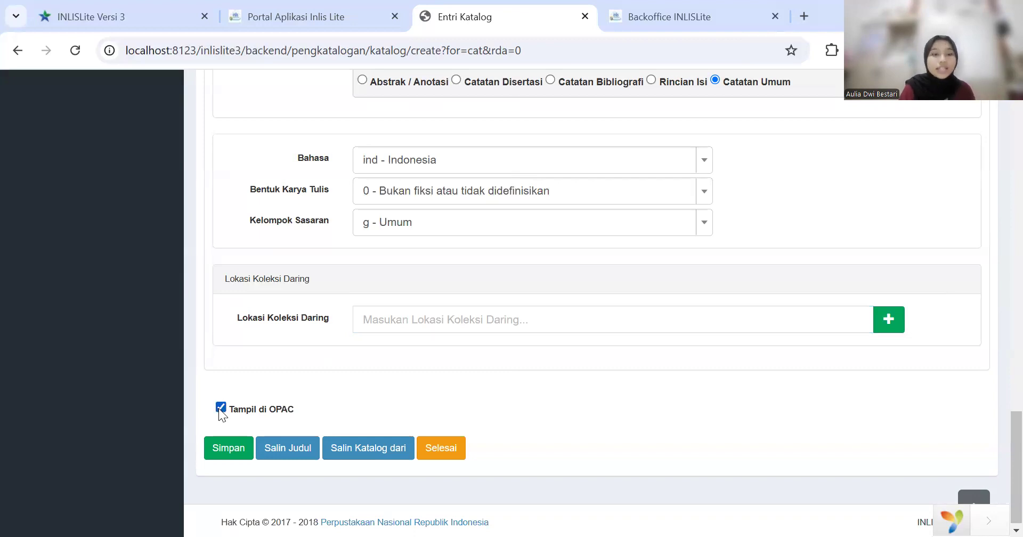
left_click(231, 448)
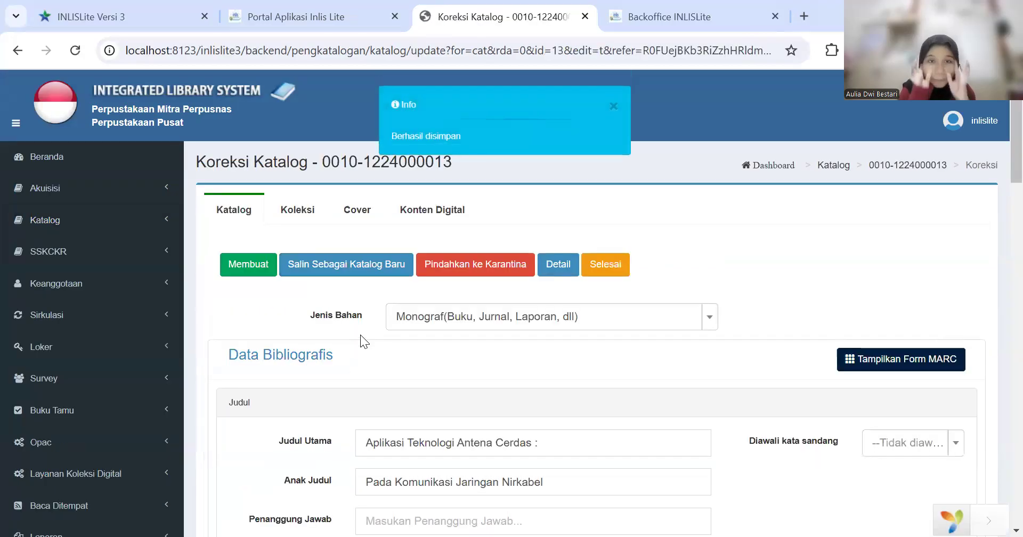
- Open the saved record's collection data (Koleksi) and start adding a copy with Tambah Eksemplar
left_click(283, 211)
scroll(609, 379, "down", 1)
scroll(608, 377, "down", 3)
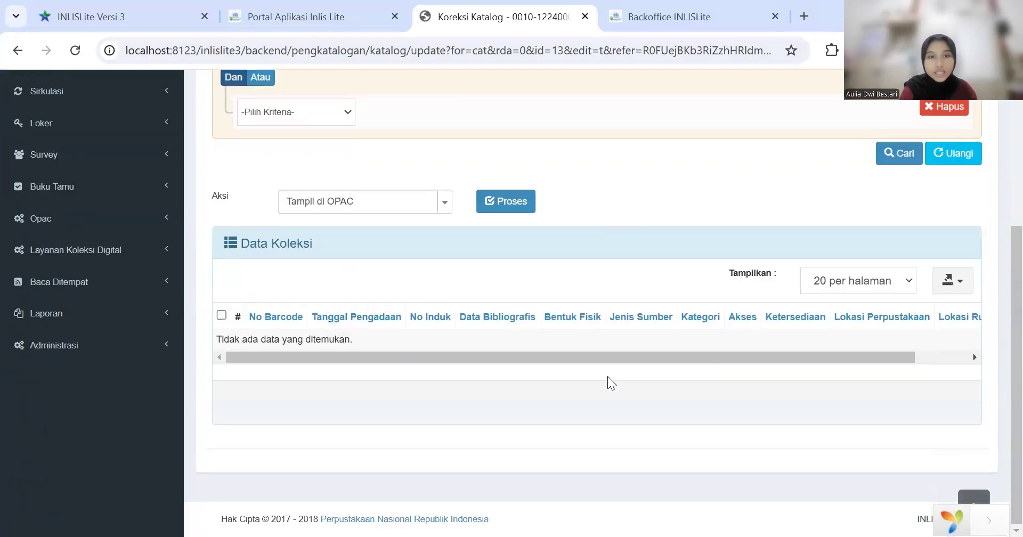
scroll(607, 376, "up", 3)
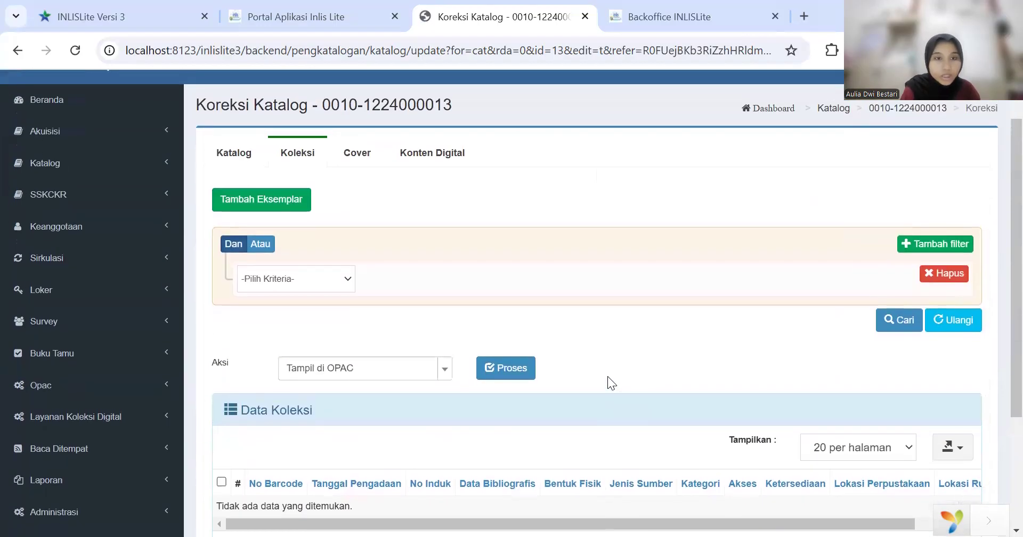
left_click(286, 203)
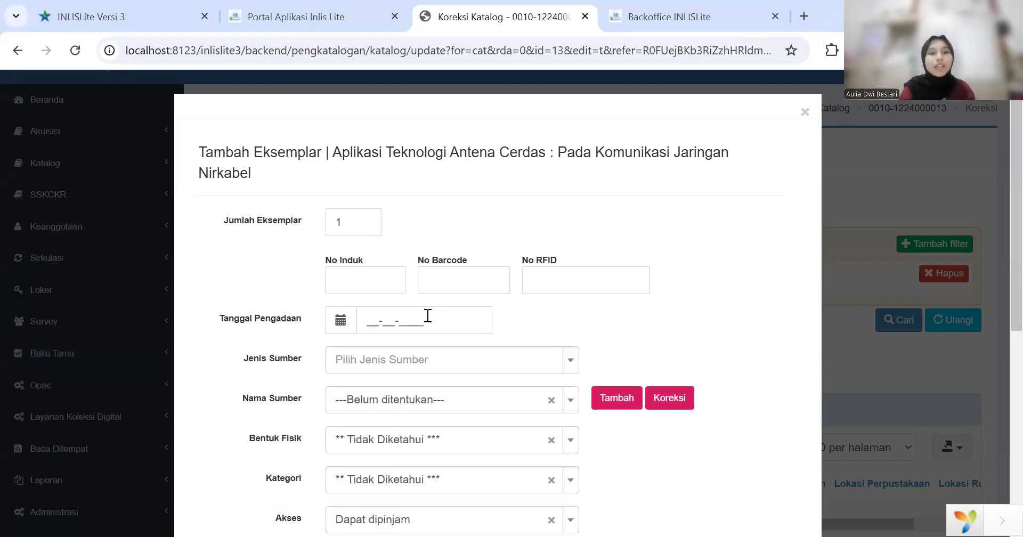
- Set the copy's acquisition date (Tanggal Pengadaan) to 01-11-2018 and its source type (Jenis Sumber) to Hadiah/Hibah
scroll(424, 277, "down", 1)
left_click(406, 249)
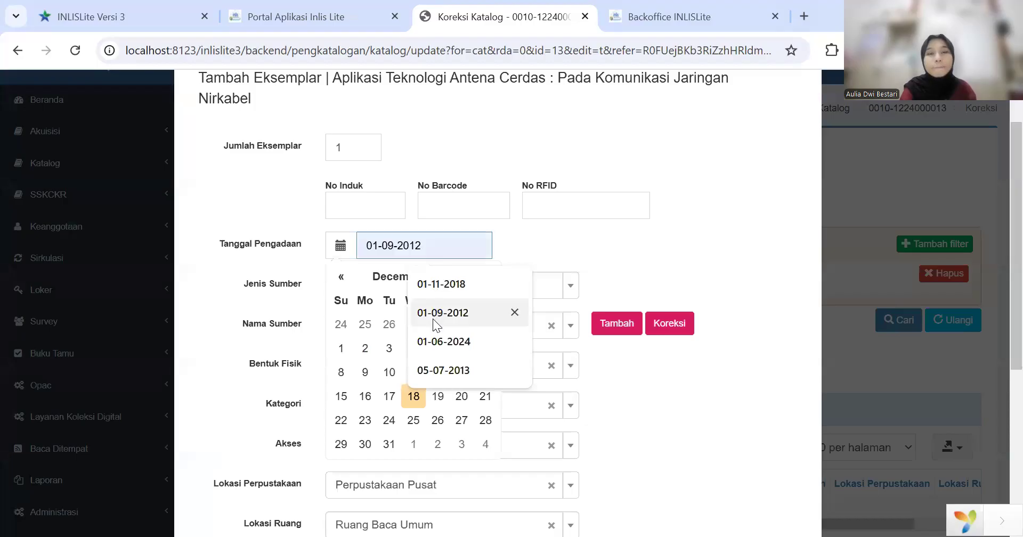
left_click(428, 286)
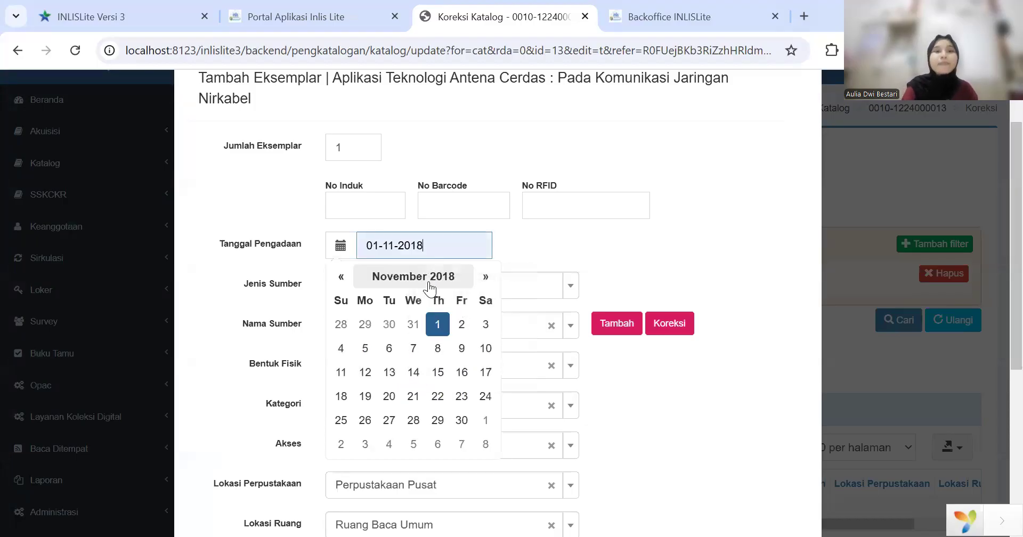
left_click(547, 268)
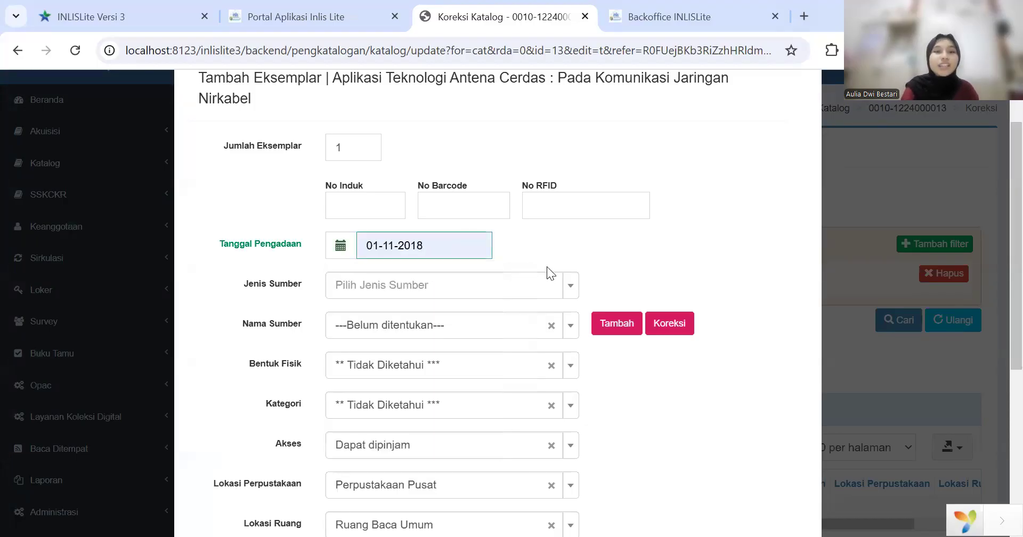
left_click(410, 294)
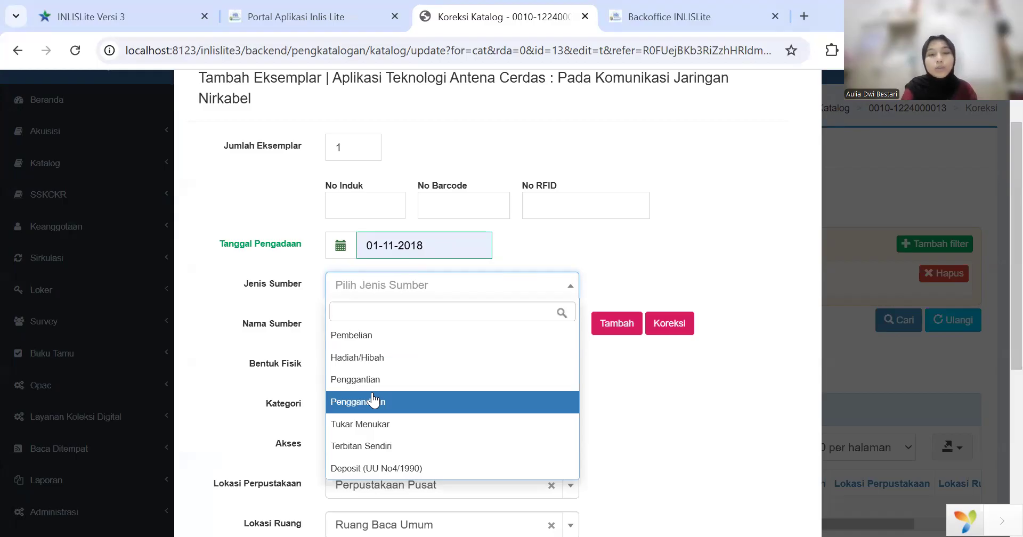
left_click(357, 357)
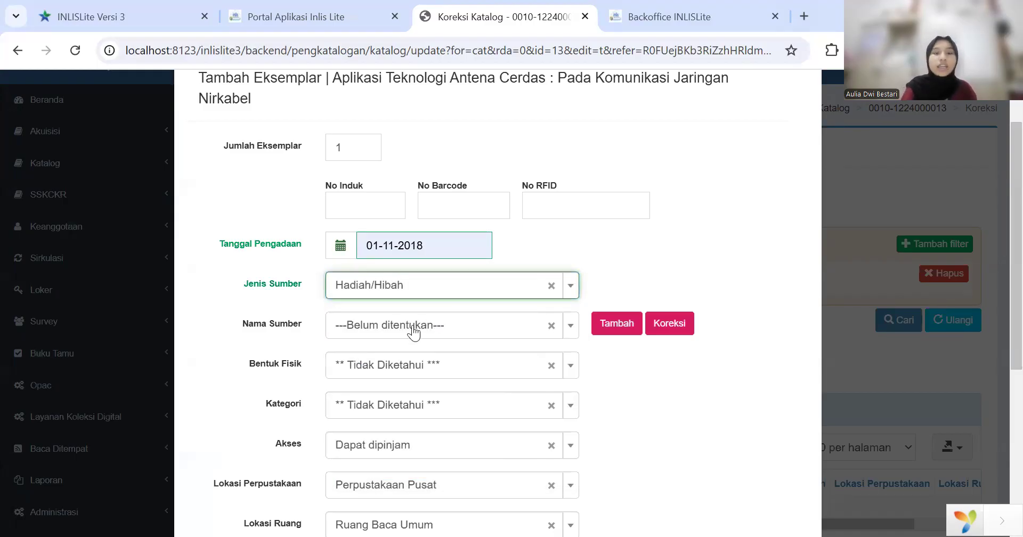
- Leave Nama Sumber undetermined, and set the copy's Bentuk Fisik to Buku and its Kategori to Koleksi Umum
scroll(408, 184, "down", 2)
left_click(408, 184)
left_click(408, 184)
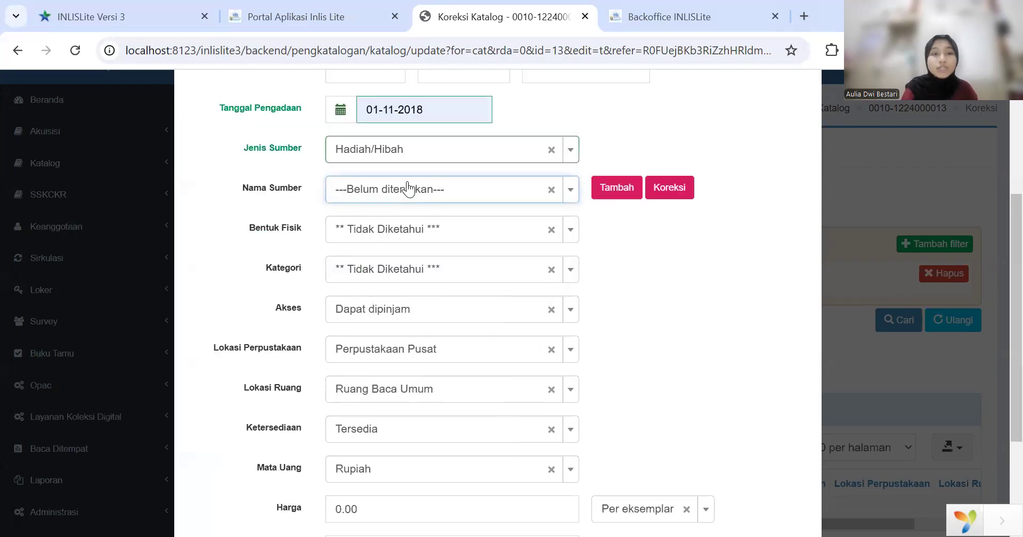
left_click(388, 228)
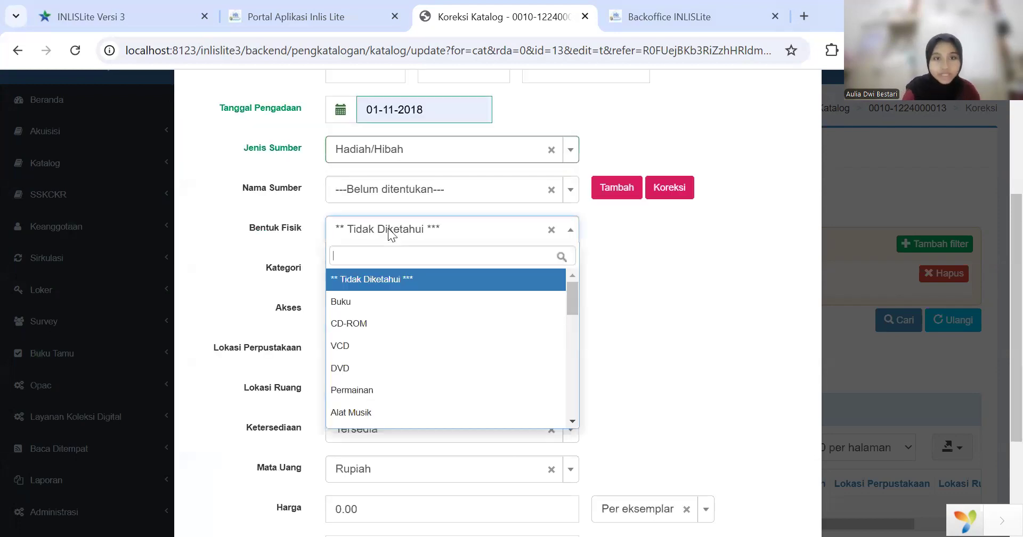
left_click(364, 305)
left_click(401, 265)
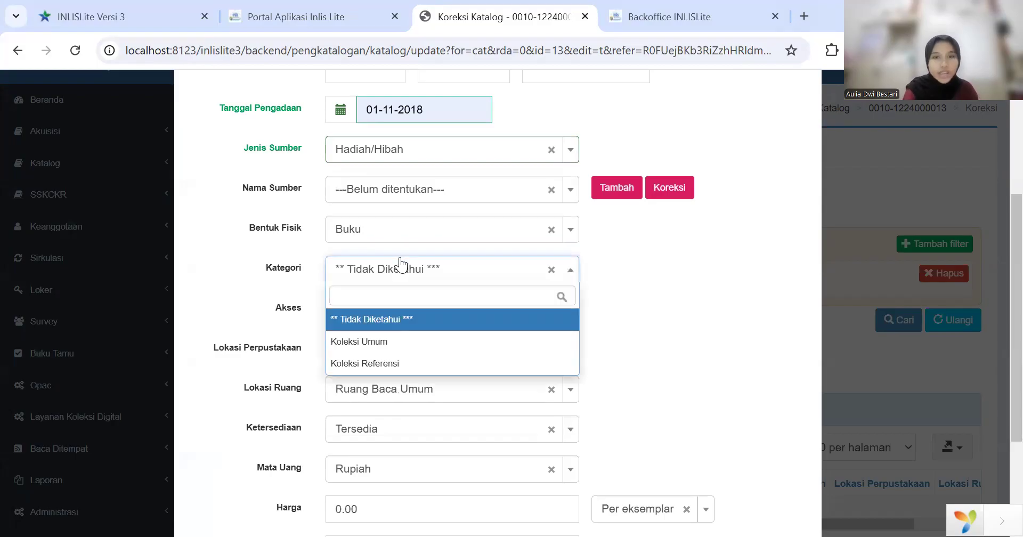
left_click(360, 343)
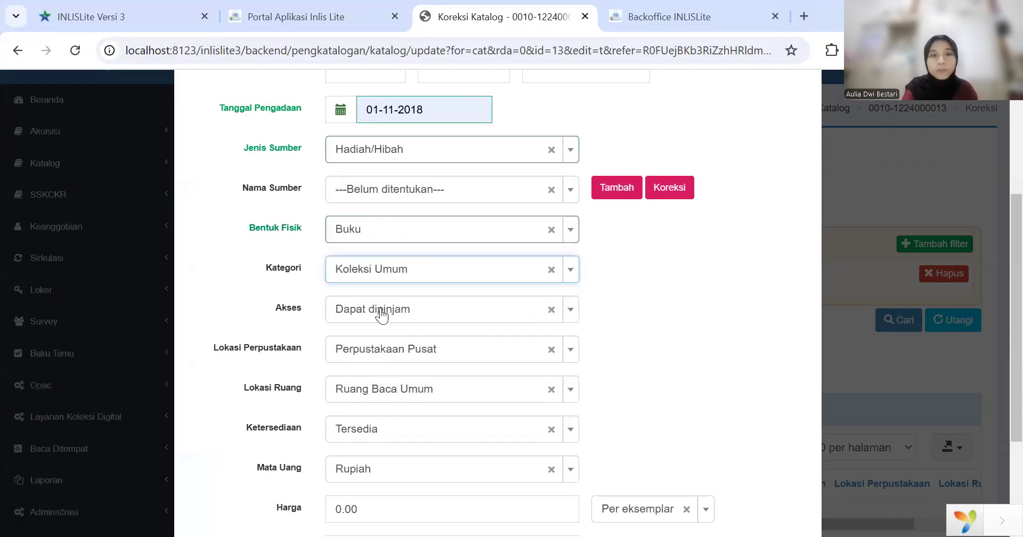
- Set the copy's access (Akses) to Baca di tempat and save the copy with the remaining defaults
left_click(378, 314)
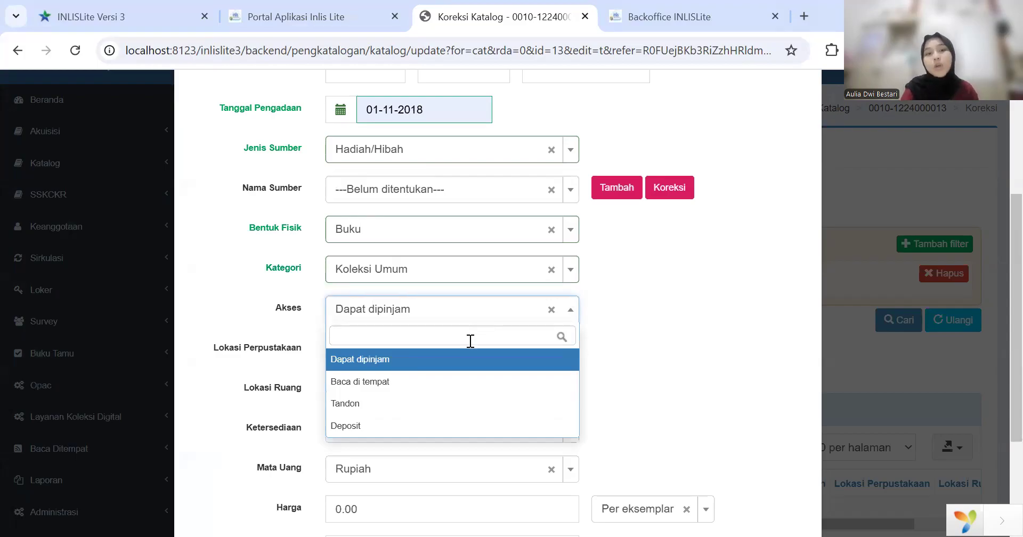
left_click(402, 382)
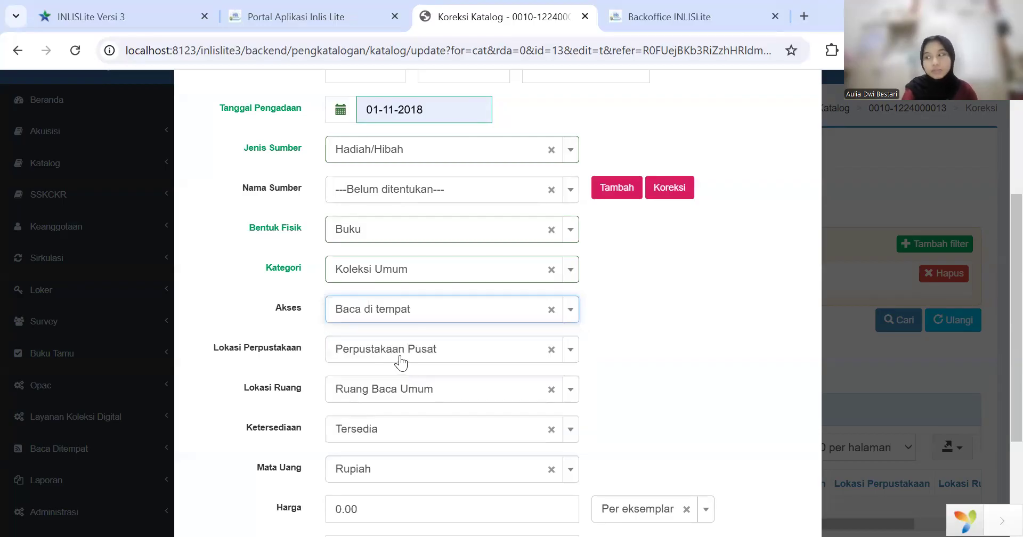
scroll(377, 353, "down", 3)
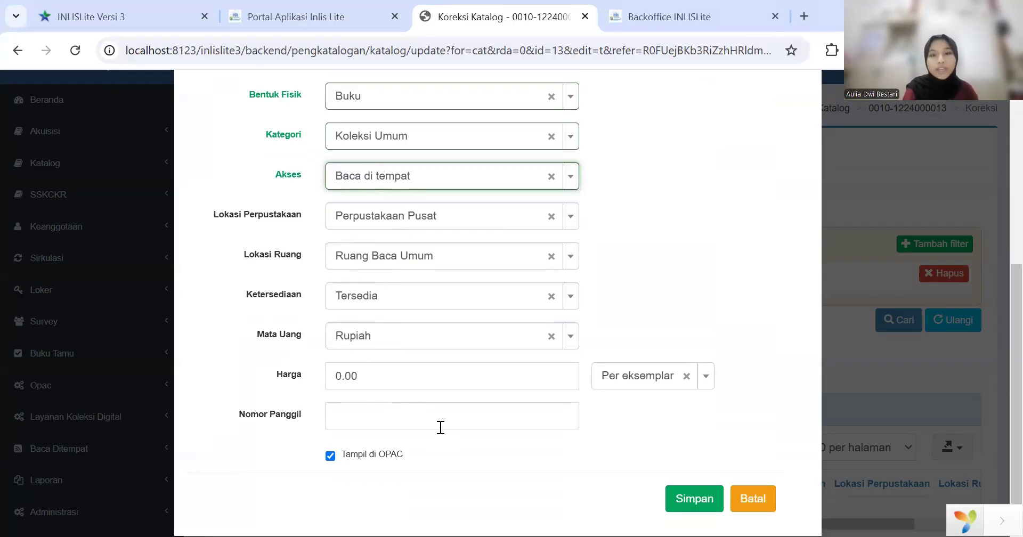
scroll(437, 426, "down", 1)
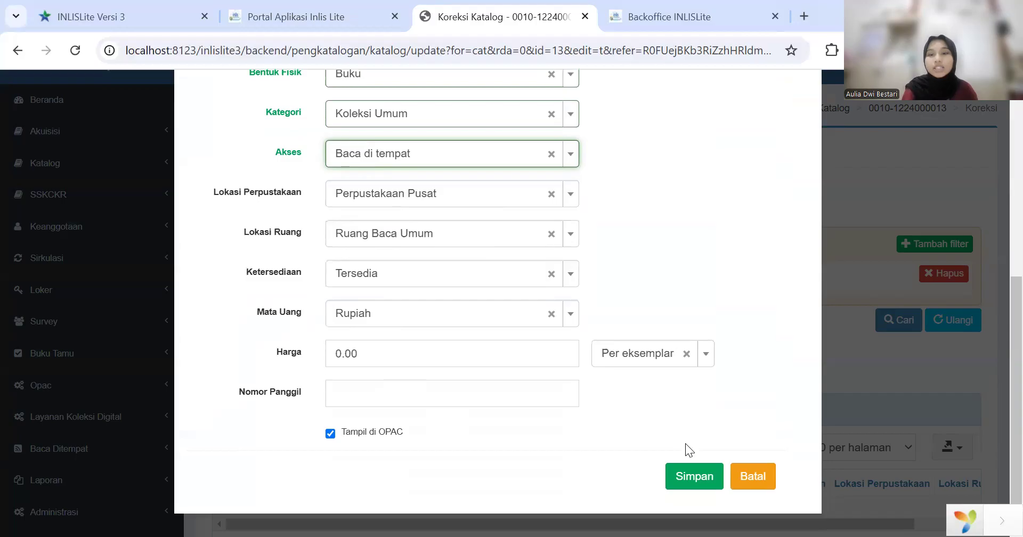
left_click(690, 471)
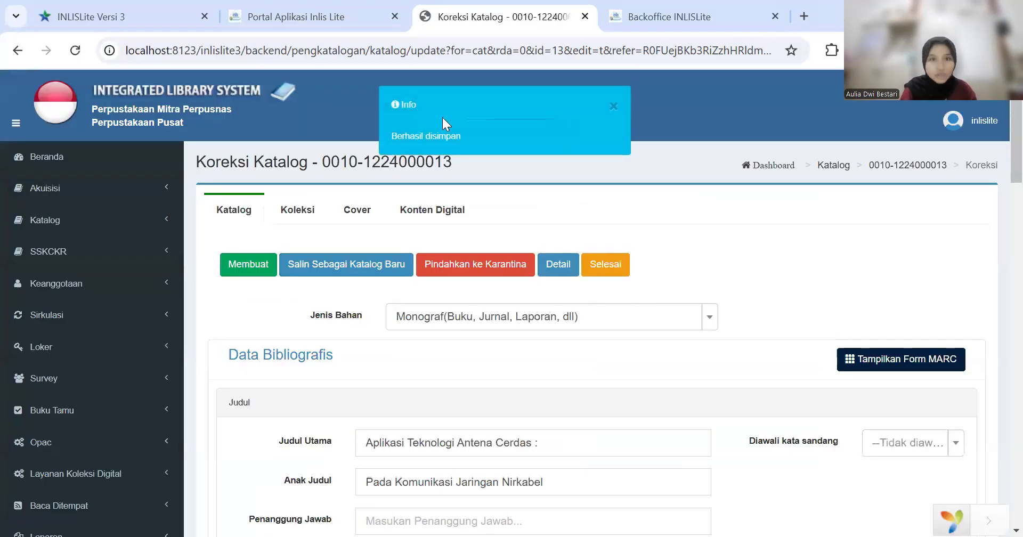
- Upload the image "buku 1" from Downloads as the record's cover
left_click(338, 206)
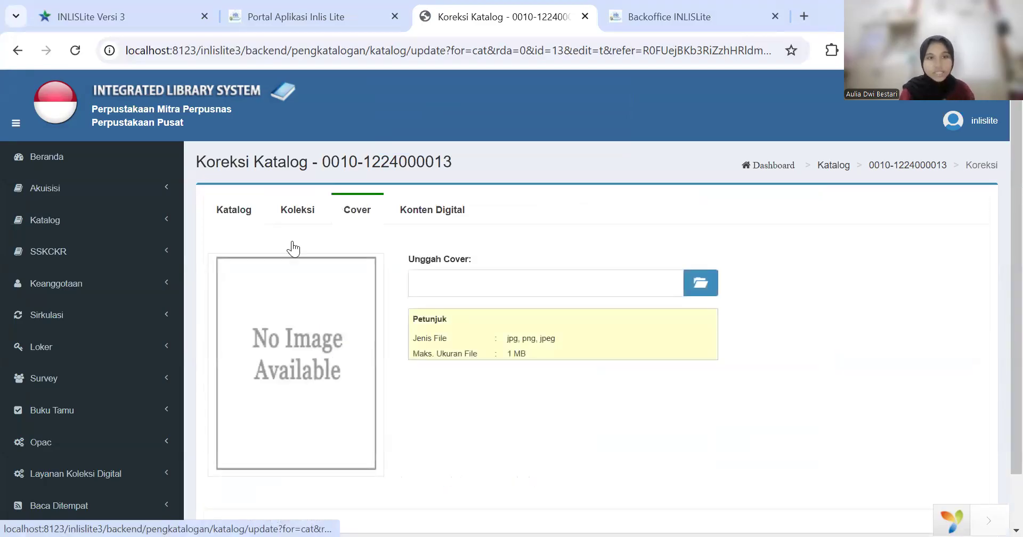
left_click(709, 284)
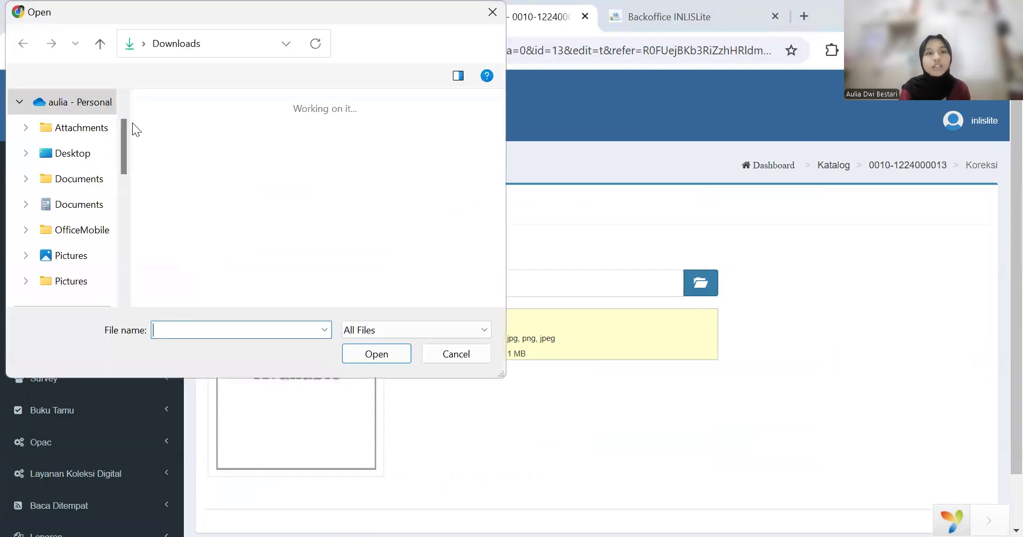
left_click(222, 163)
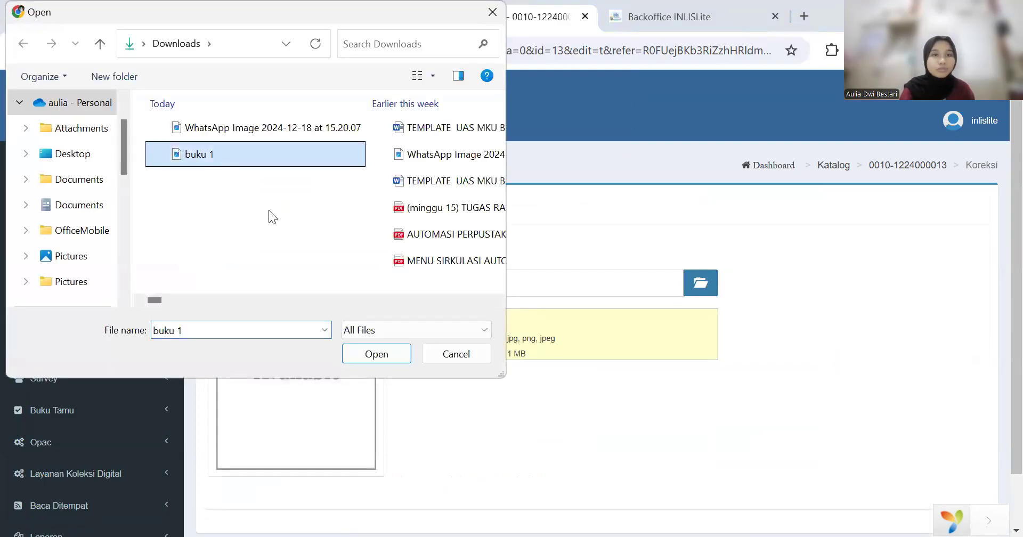
left_click(377, 355)
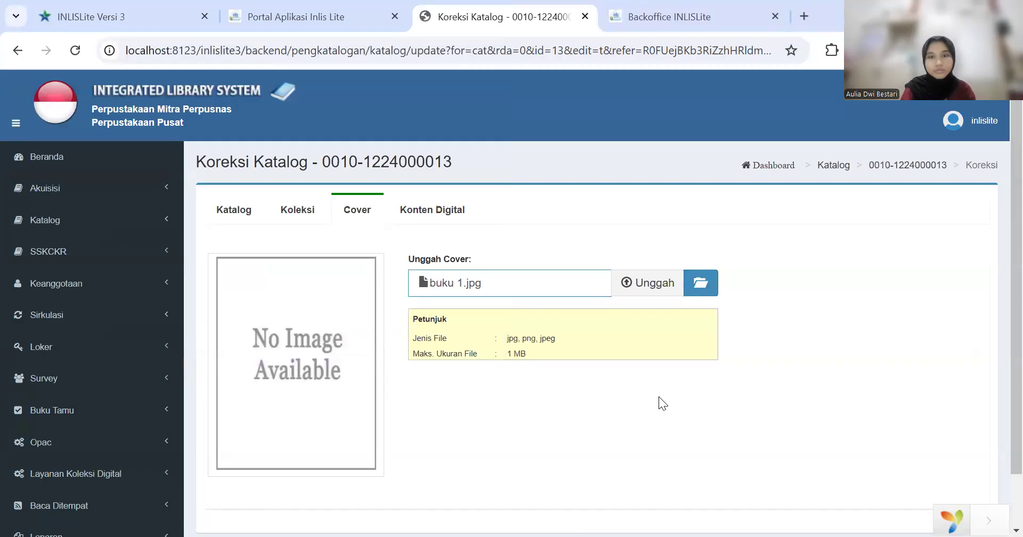
scroll(658, 397, "down", 1)
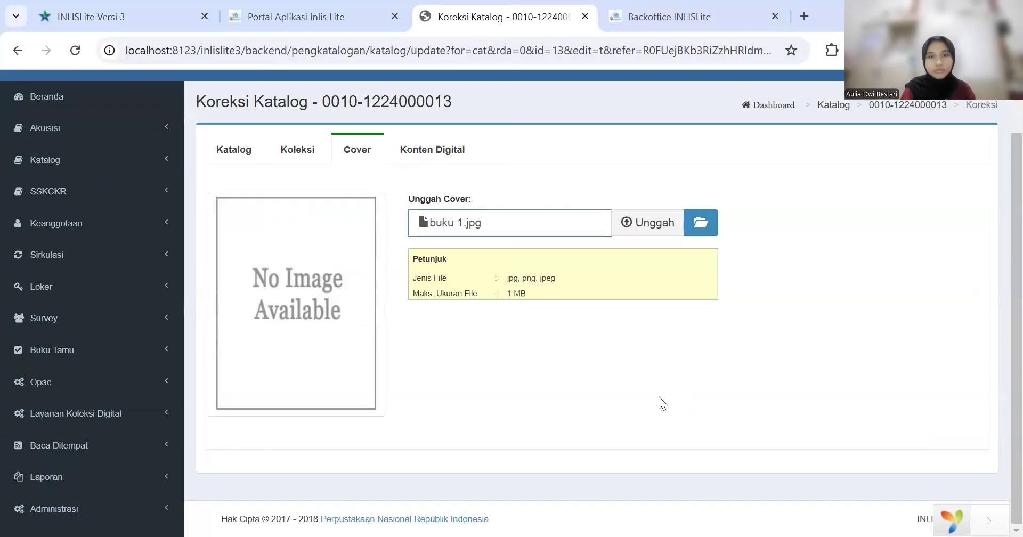
left_click(641, 217)
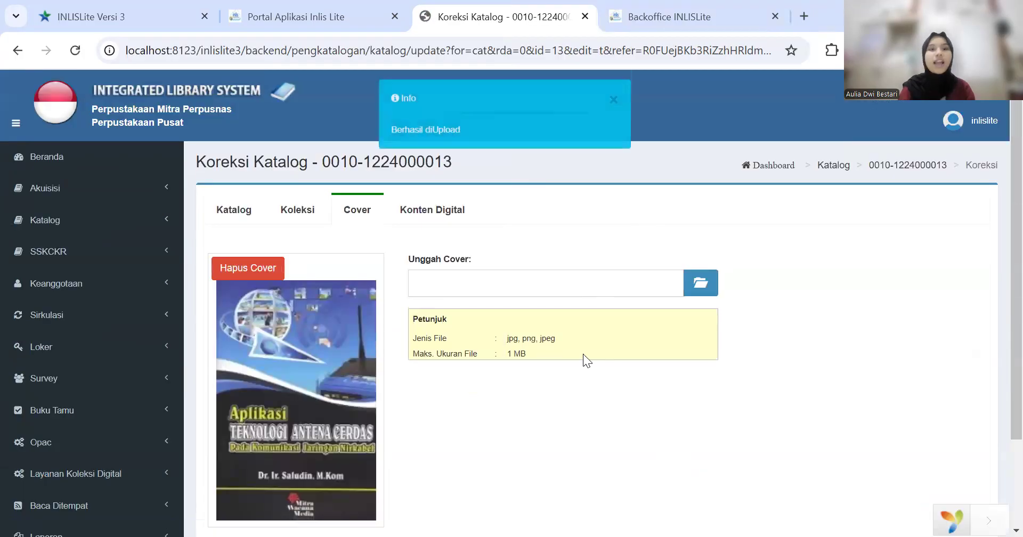
- Look over the record's digital content section (Konten Digital) with its upload options and instructions
scroll(597, 376, "down", 2)
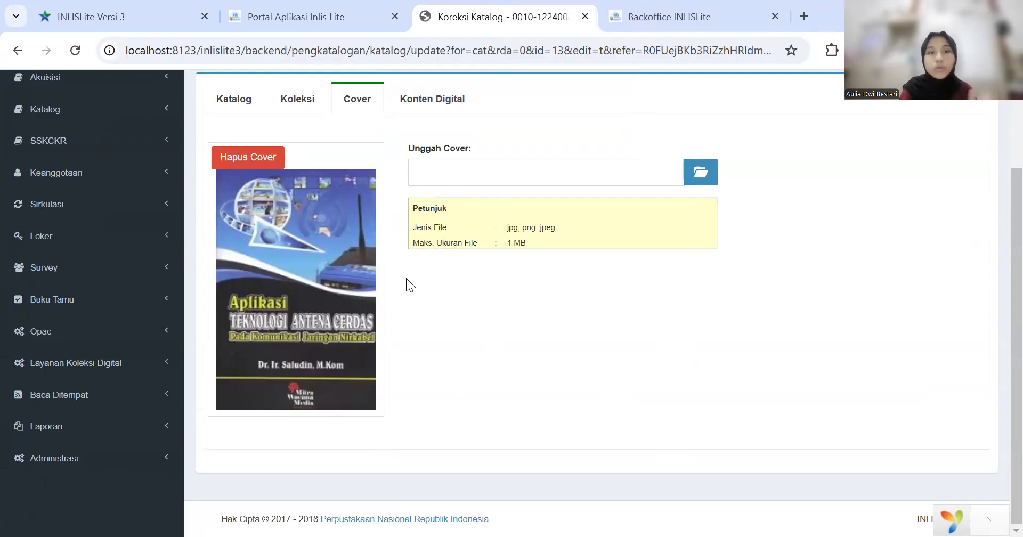
left_click(417, 100)
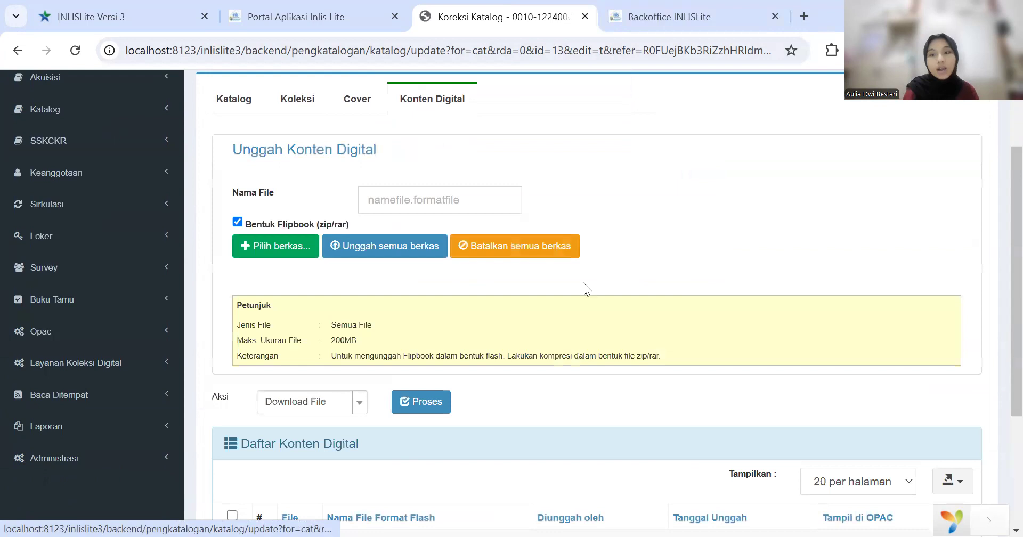
scroll(583, 283, "down", 1)
scroll(582, 282, "up", 2)
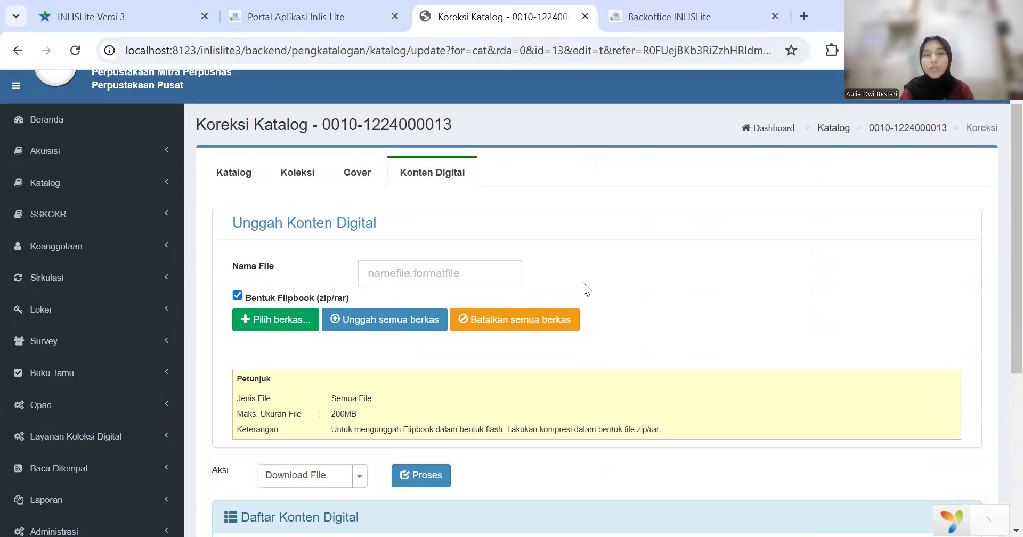
scroll(582, 283, "up", 1)
scroll(583, 282, "down", 5)
scroll(582, 283, "up", 5)
- Return to the record's catalogue data and finish editing it, going back to the catalogue list (Daftar Katalog)
left_click(229, 210)
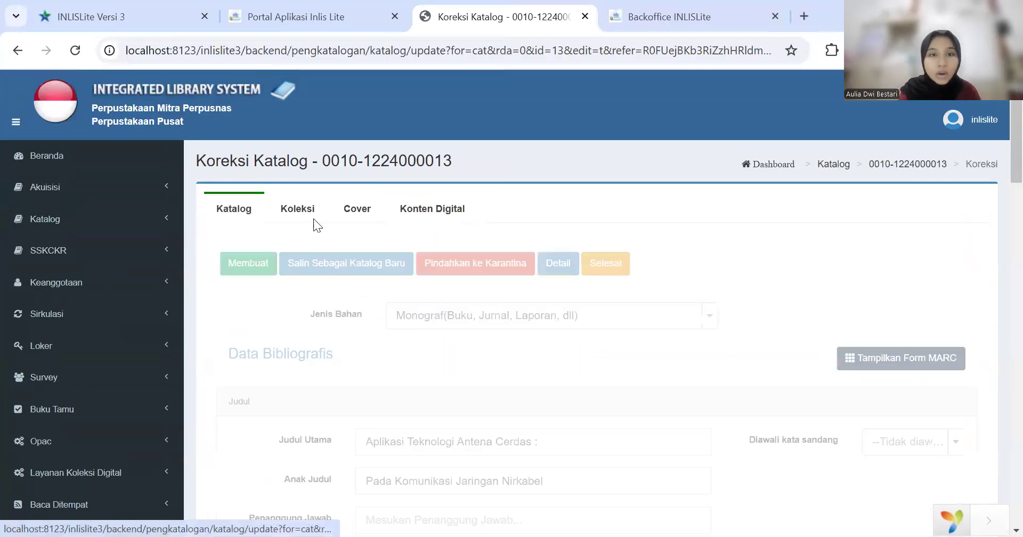
scroll(560, 334, "down", 6)
scroll(559, 333, "down", 10)
left_click(245, 270)
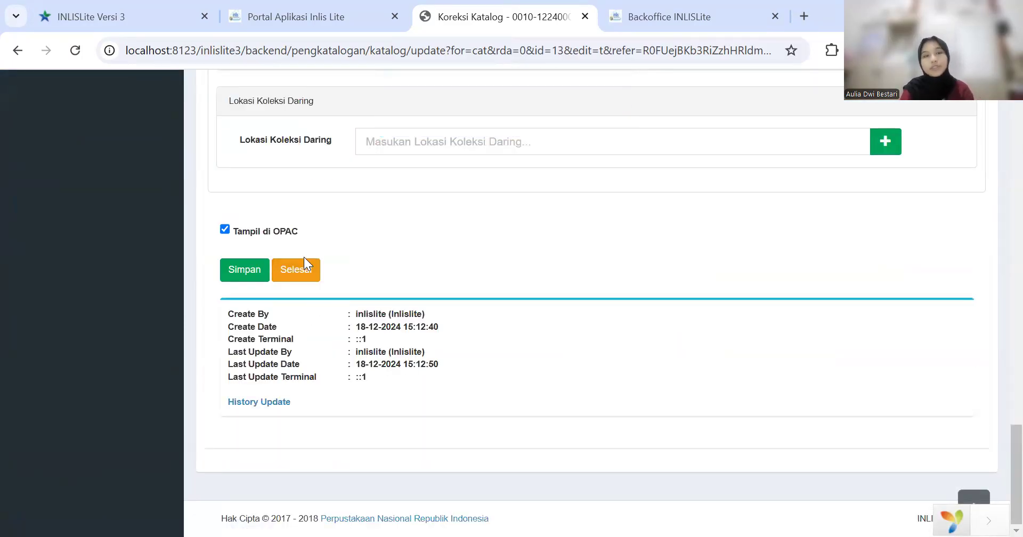
left_click(299, 263)
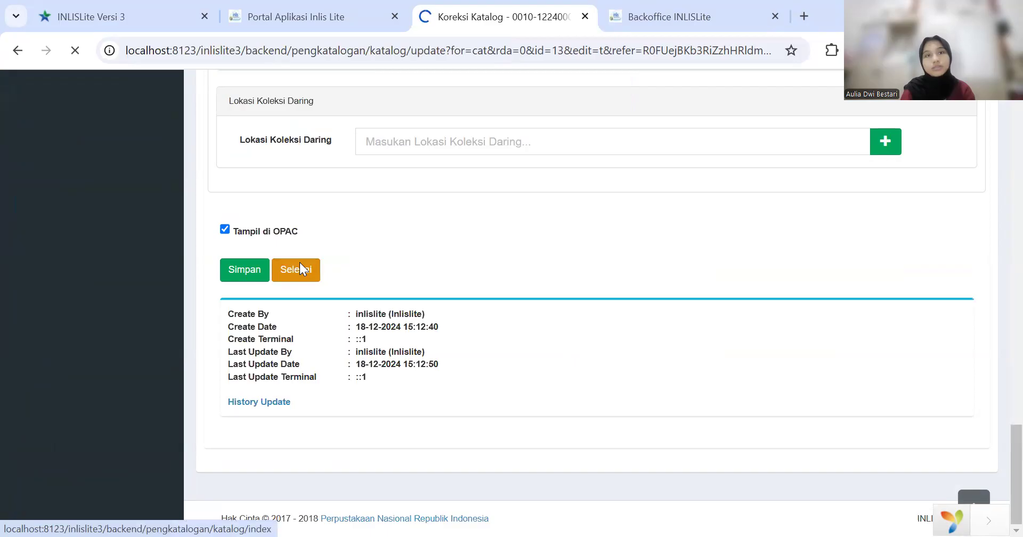
scroll(549, 420, "down", 2)
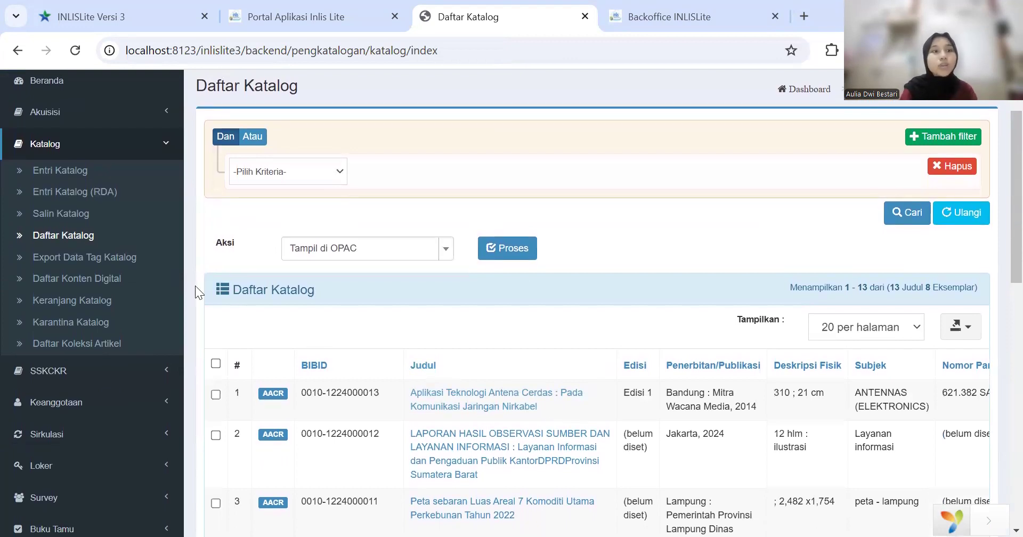
- Start a new catalogue entry for a monograph and enter "Manajemen Perpustakaan" as its main title (Judul Utama)
left_click(81, 168)
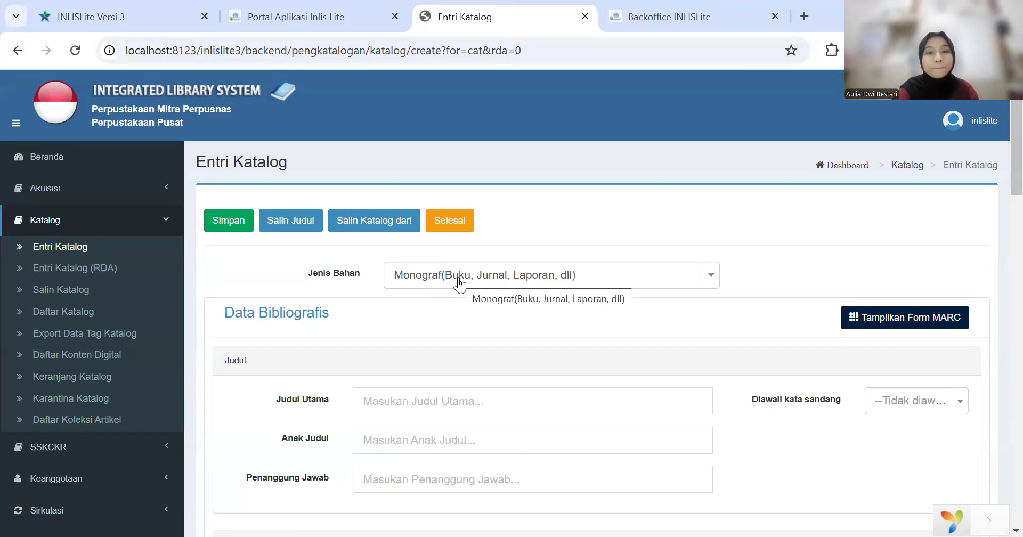
left_click(405, 397)
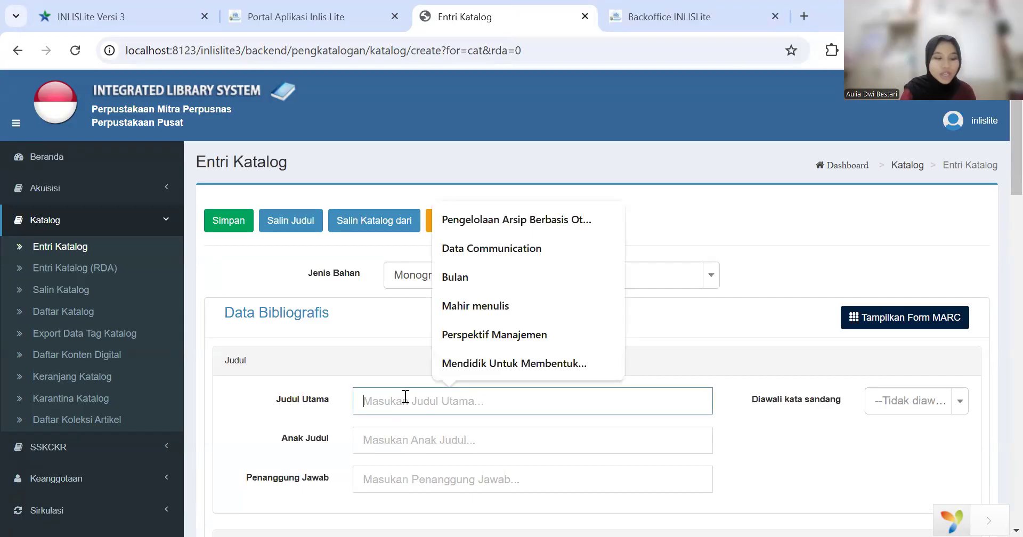
type("m")
key("BackSpace")
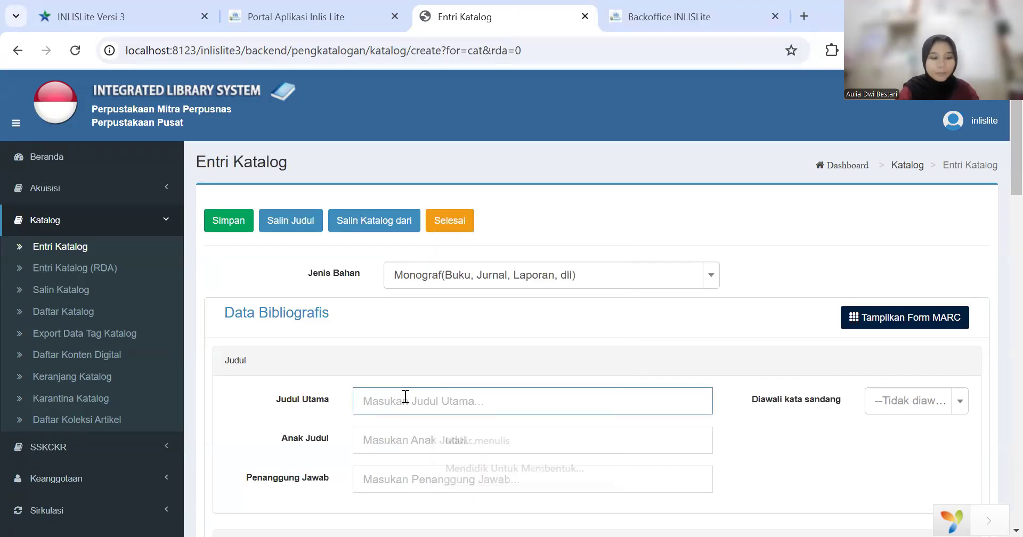
type("m")
key("BackSpace")
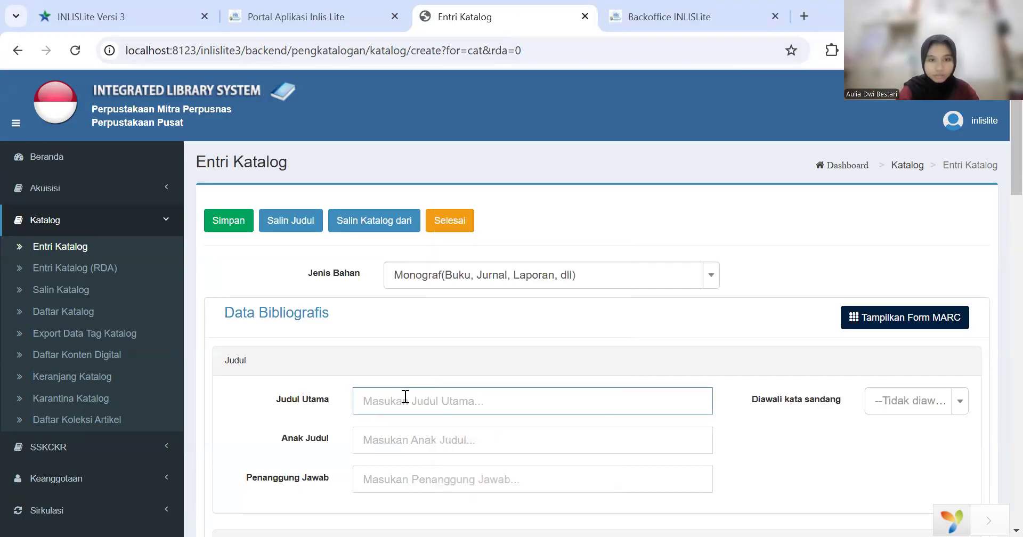
type("Manaj")
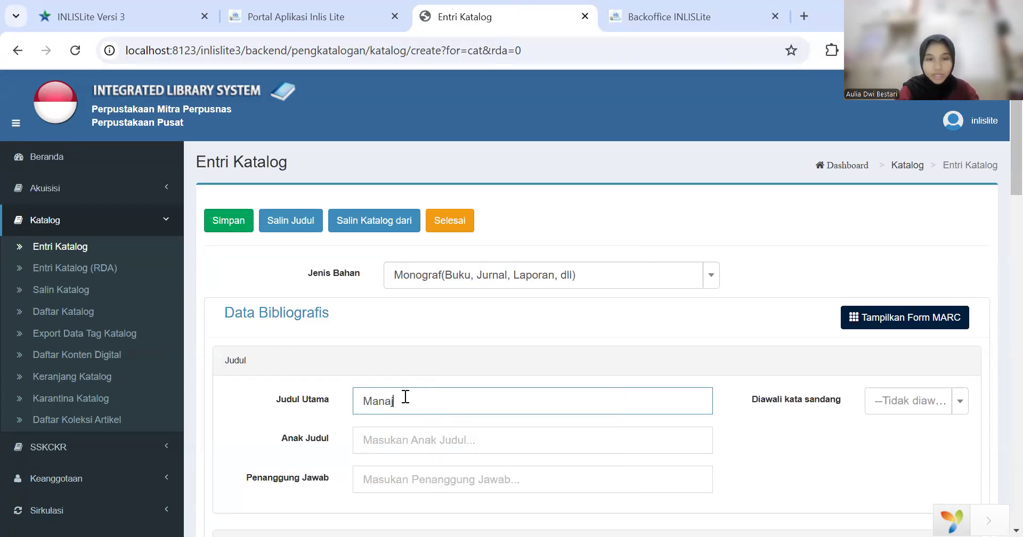
type("emen P")
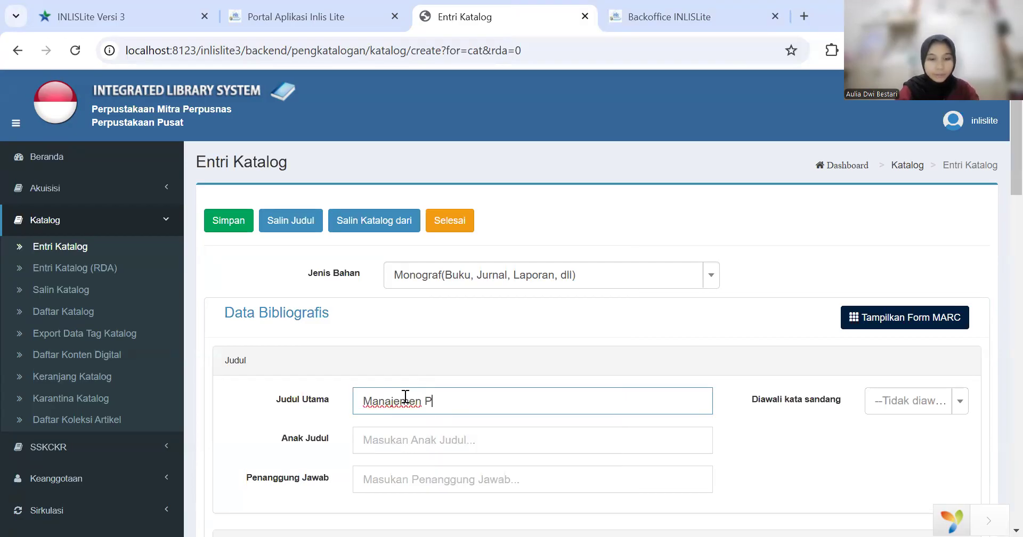
type("erpustakaan")
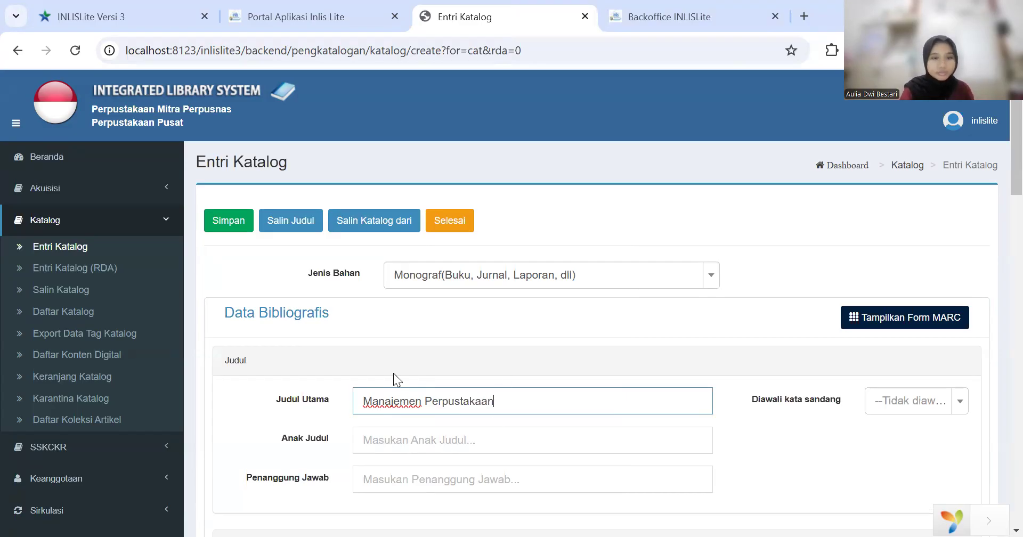
left_click(405, 438)
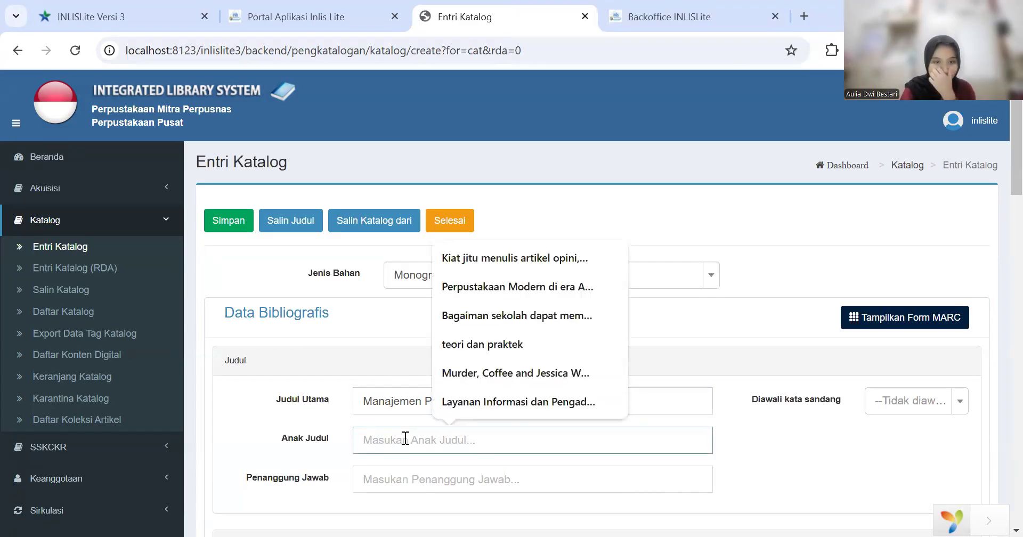
- Enter the author's name as the main author heading (Tajuk Pengarang Utama)
scroll(405, 438, "down", 6)
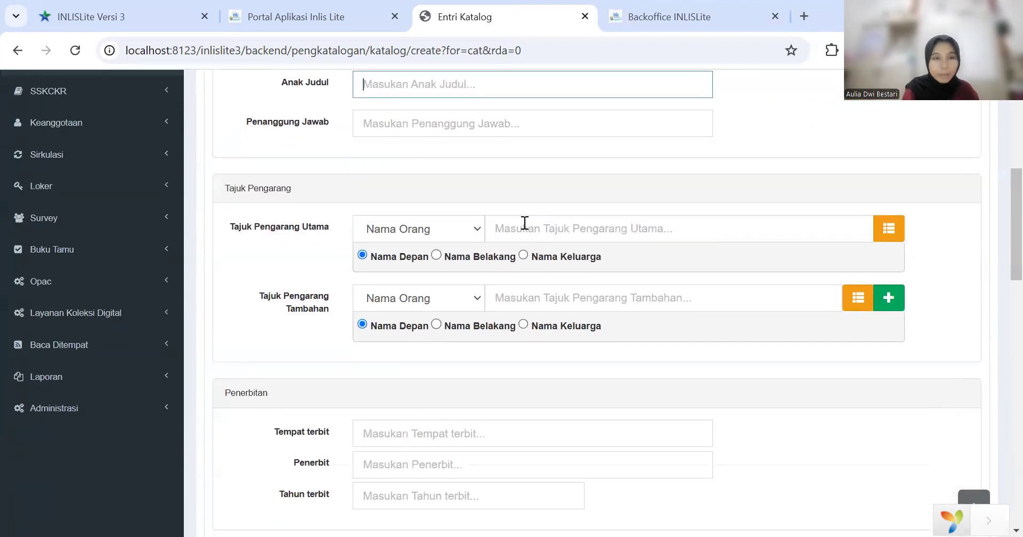
left_click(525, 223)
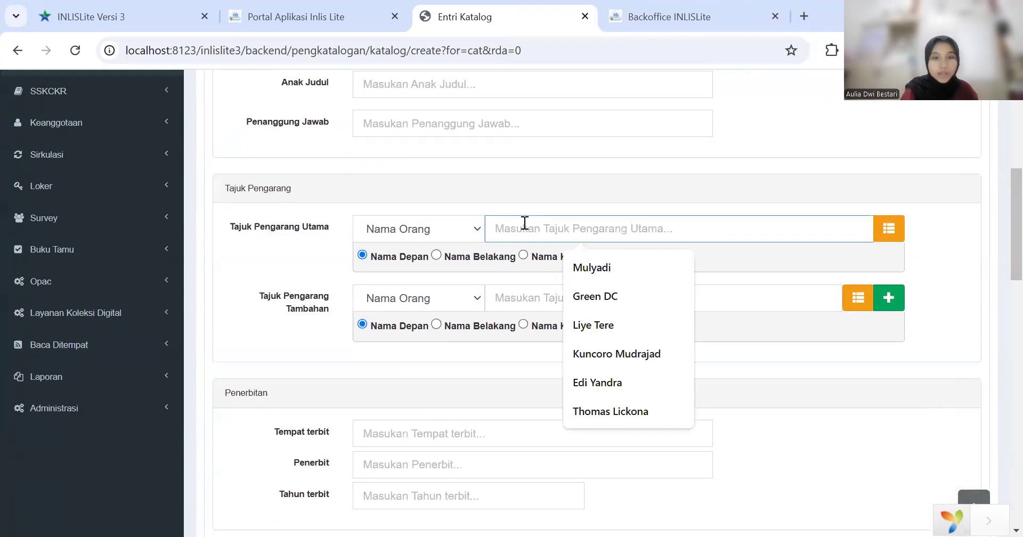
type("La")
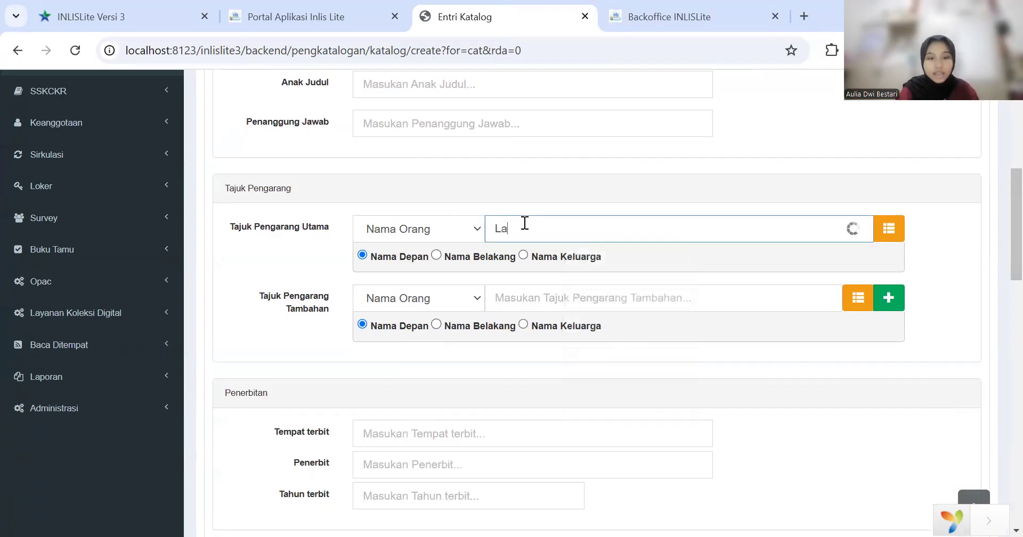
type("sa HS")
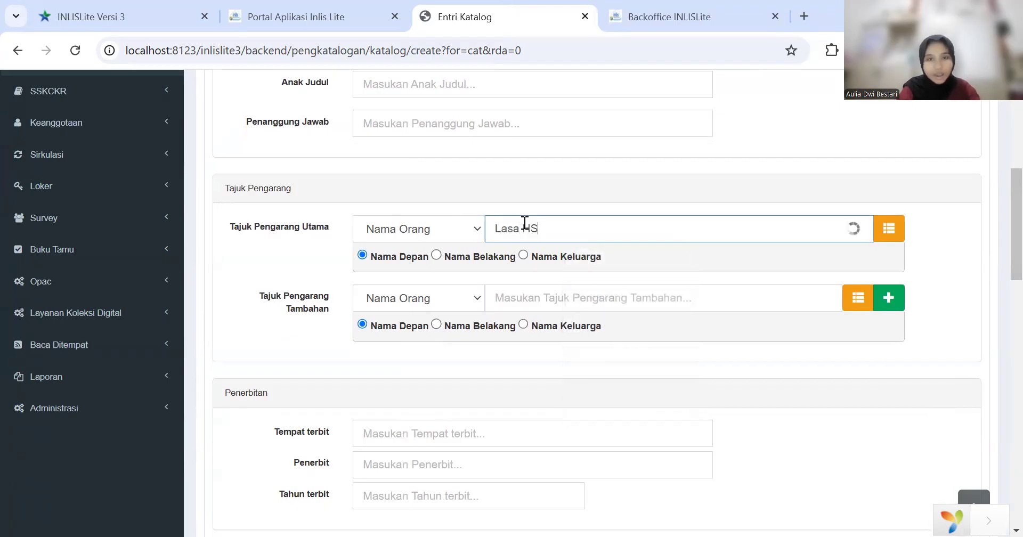
- Set the place of publication (Tempat terbit) to Yogyakarta
scroll(525, 222, "down", 2)
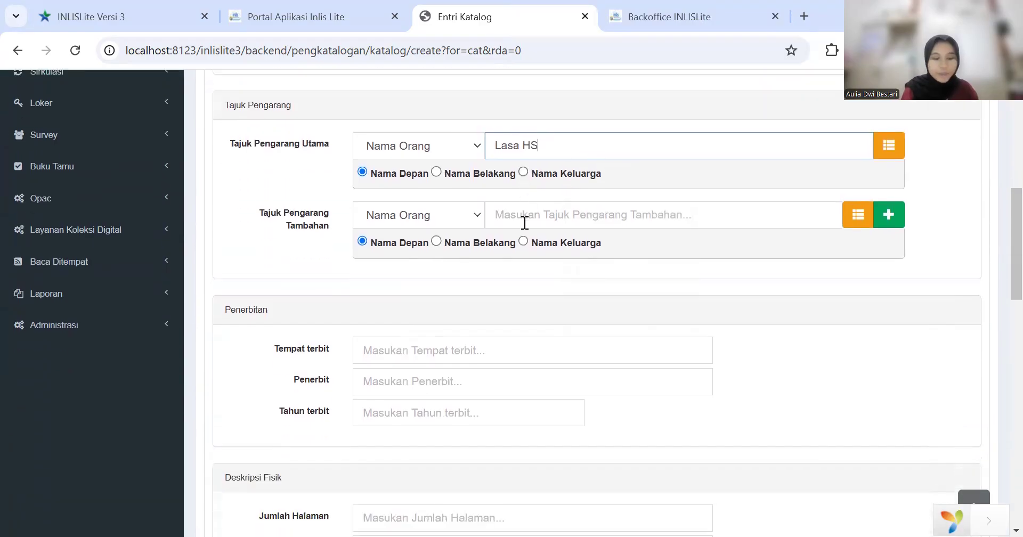
scroll(524, 223, "up", 5)
scroll(523, 223, "up", 1)
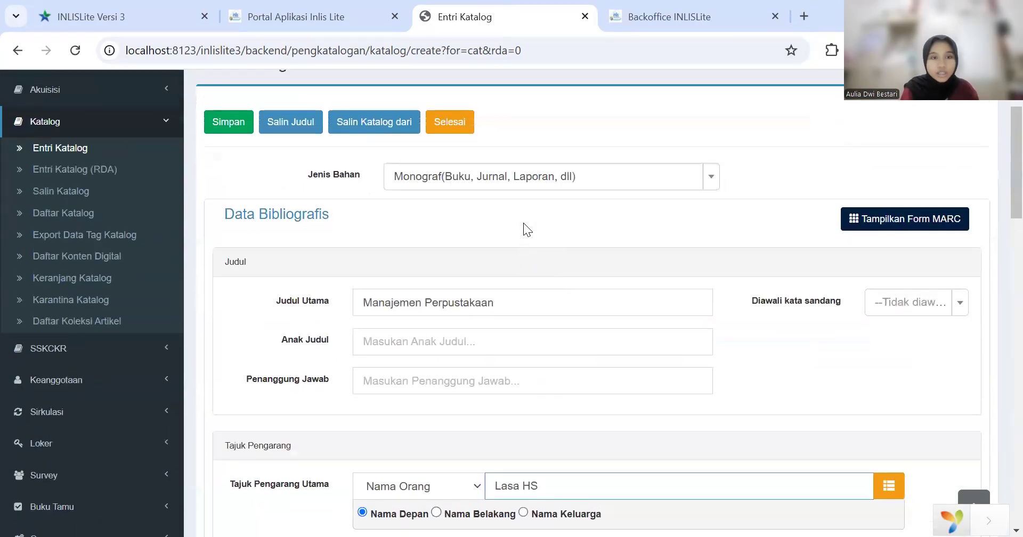
scroll(523, 222, "down", 8)
scroll(525, 222, "down", 7)
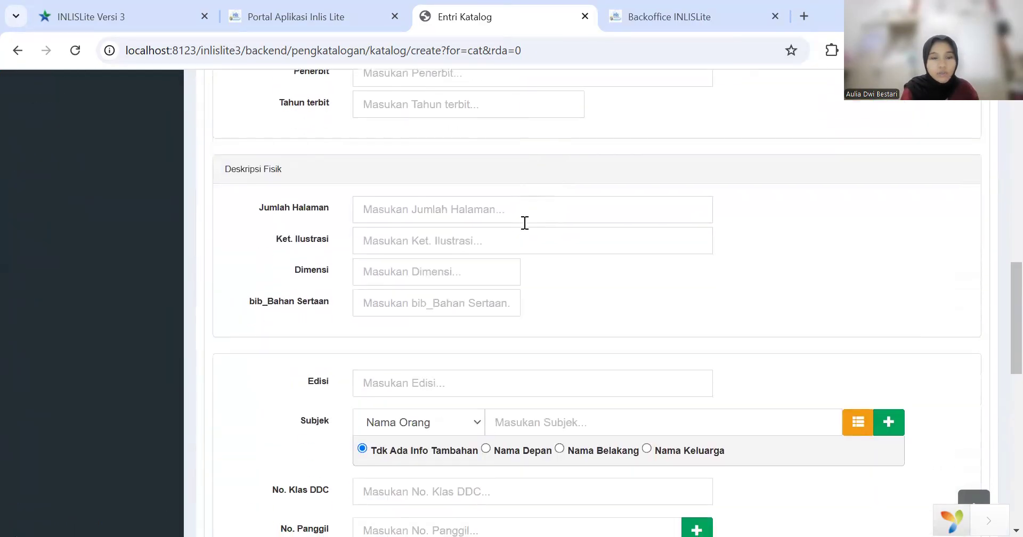
scroll(523, 223, "down", 1)
scroll(523, 223, "up", 8)
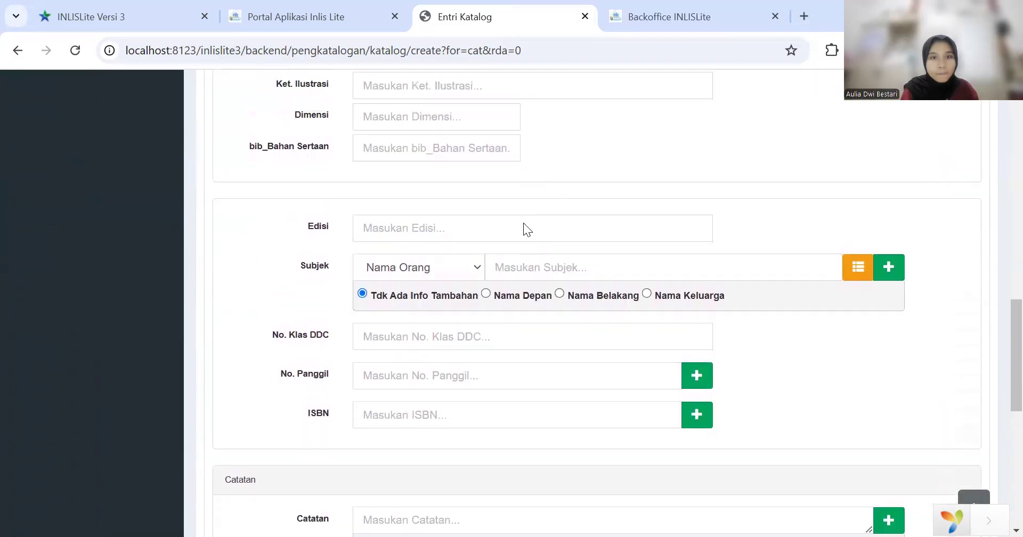
left_click(453, 246)
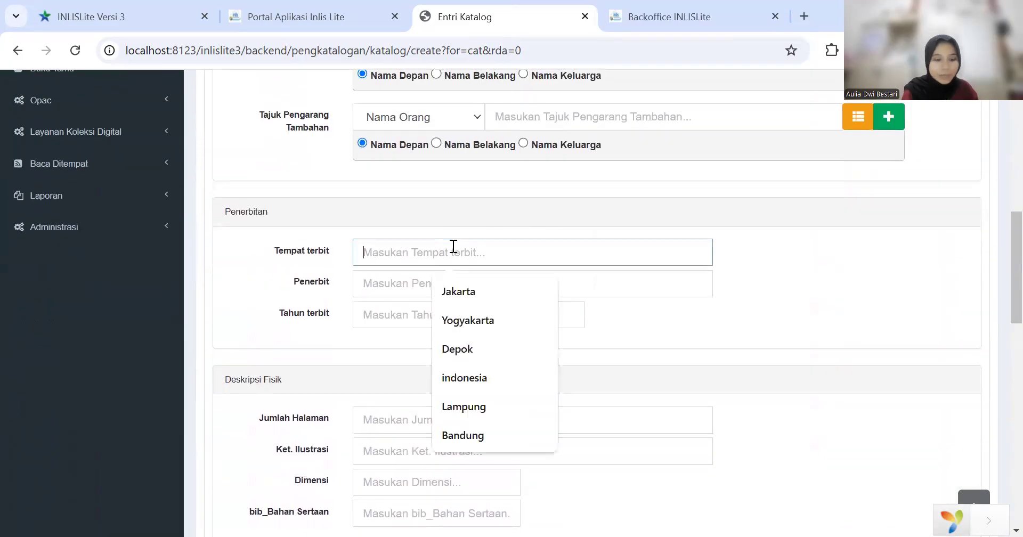
type("Yogyakarta")
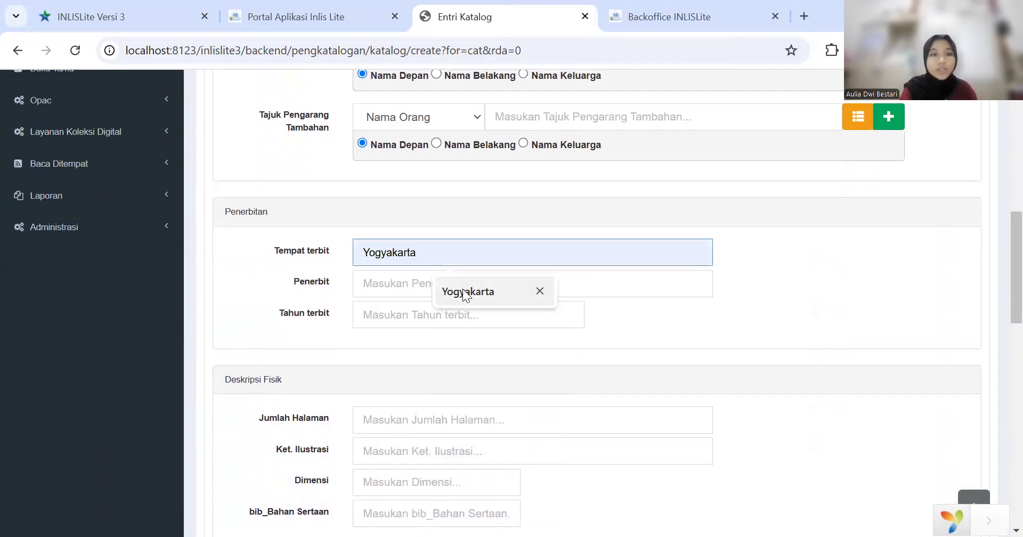
left_click(441, 291)
- Set the publisher (Penerbit) to Gama Media and the publication year (Tahun terbit) to 2005
left_click(440, 289)
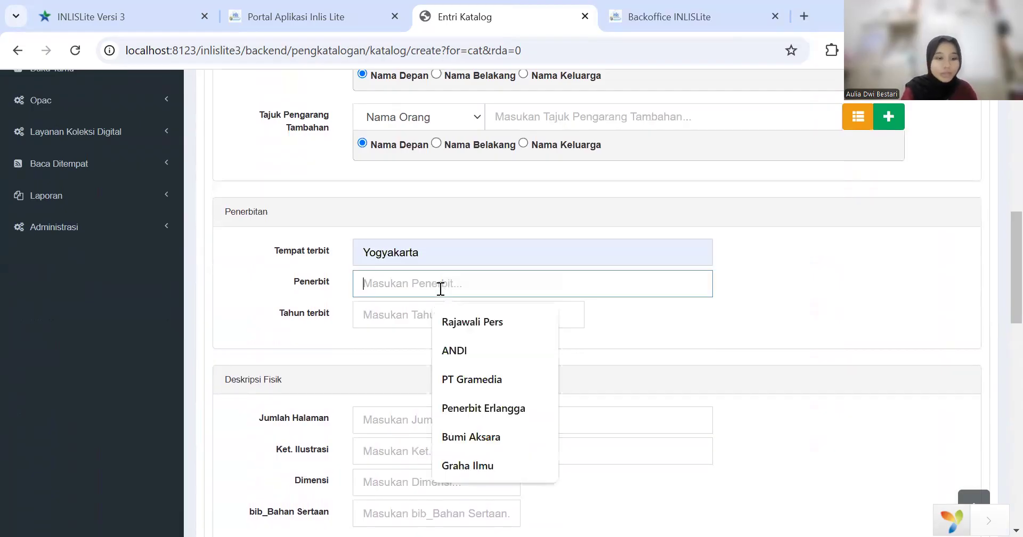
type("G")
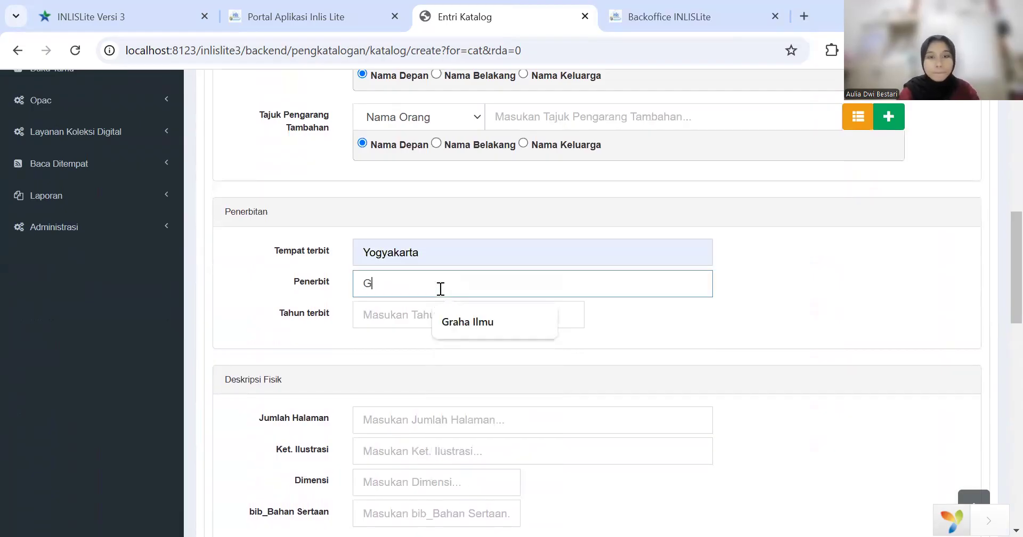
type("ama Media")
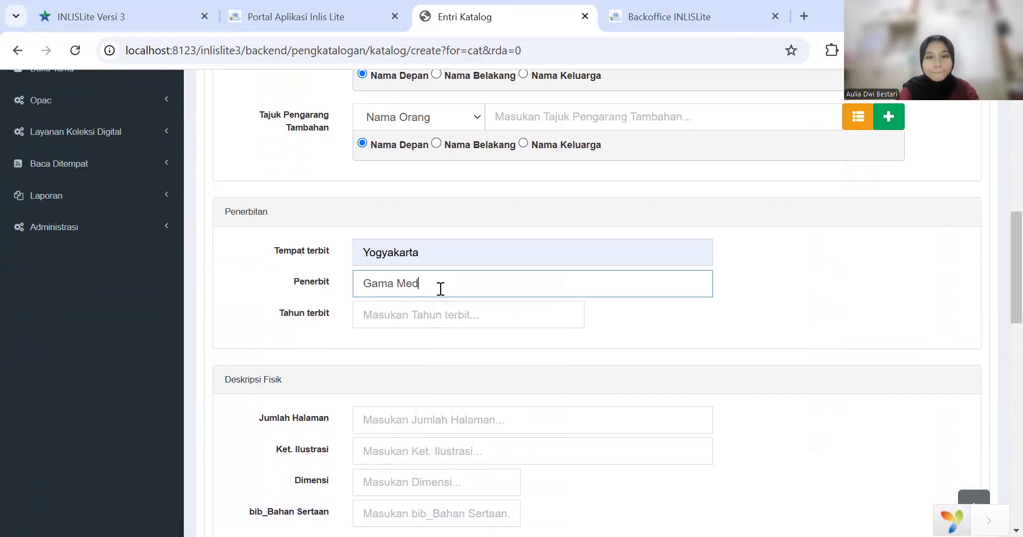
left_click(406, 314)
type("200")
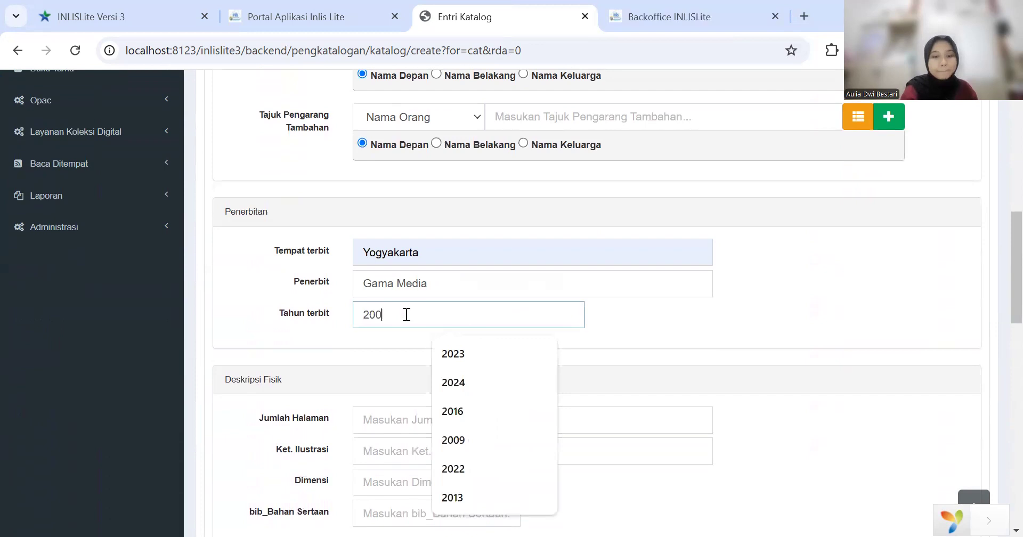
type("5")
- Fill in the physical description with 228 pages, illustration note "ilustrasi" and dimension 21cm
scroll(406, 315, "down", 4)
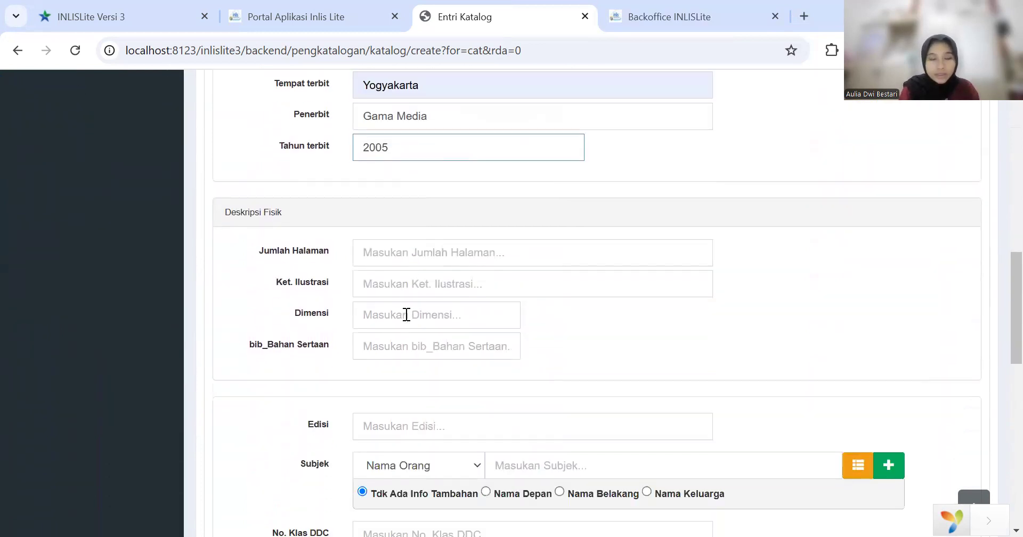
left_click(427, 221)
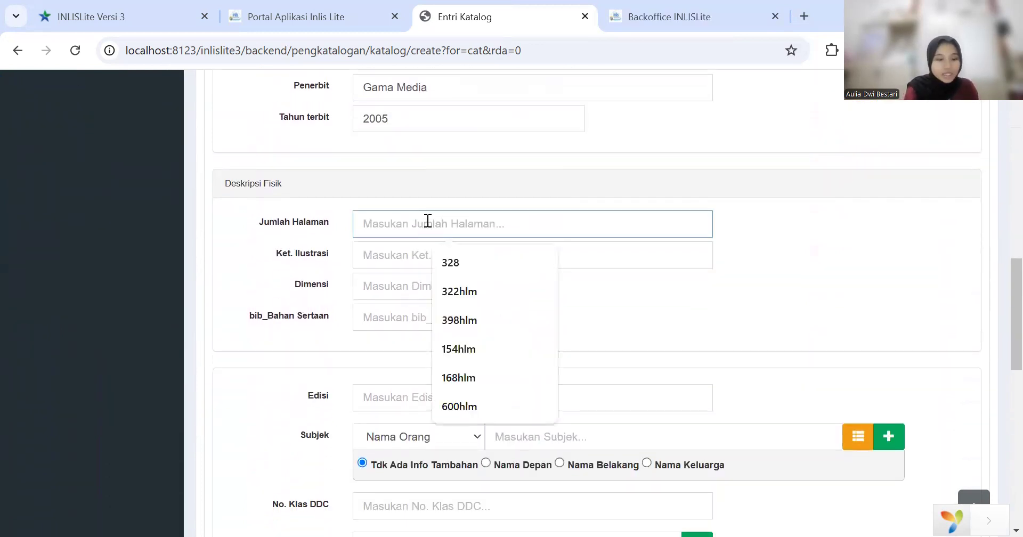
type("22")
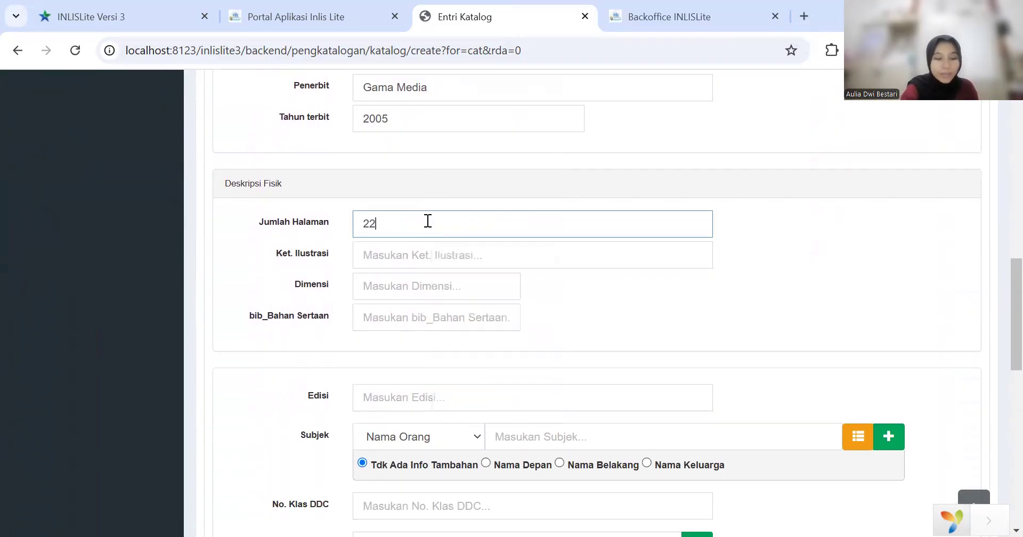
type("8")
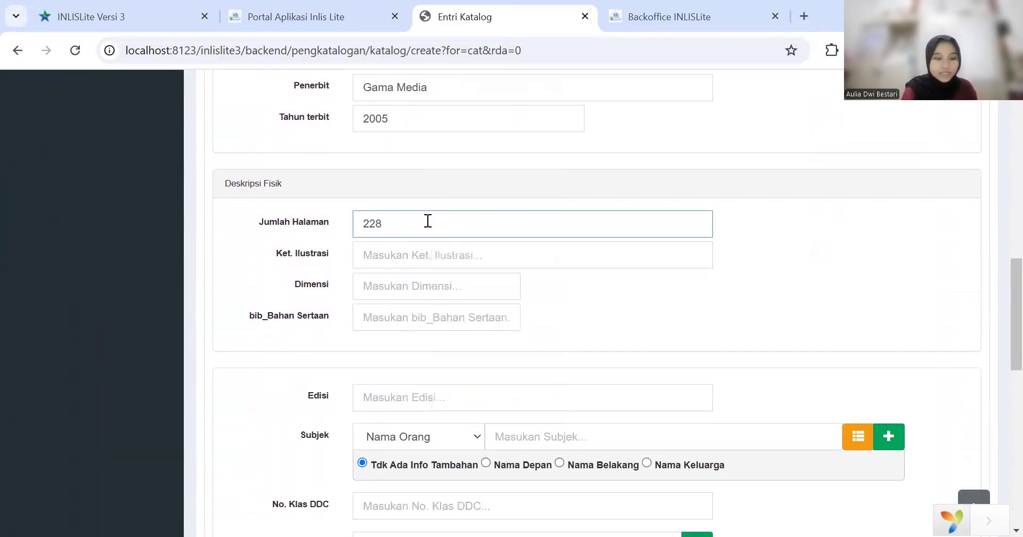
scroll(428, 221, "down", 2)
left_click(431, 159)
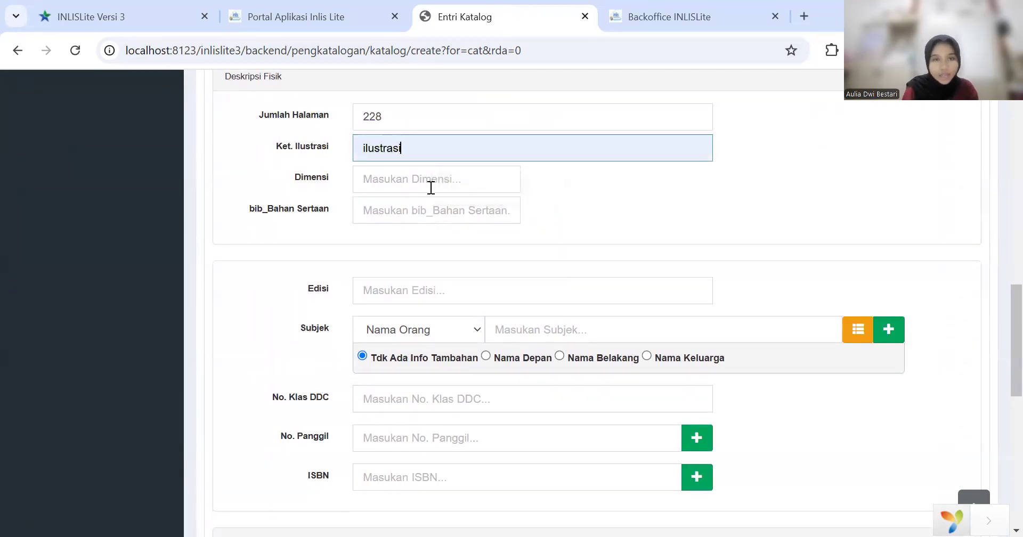
left_click(430, 184)
type("21")
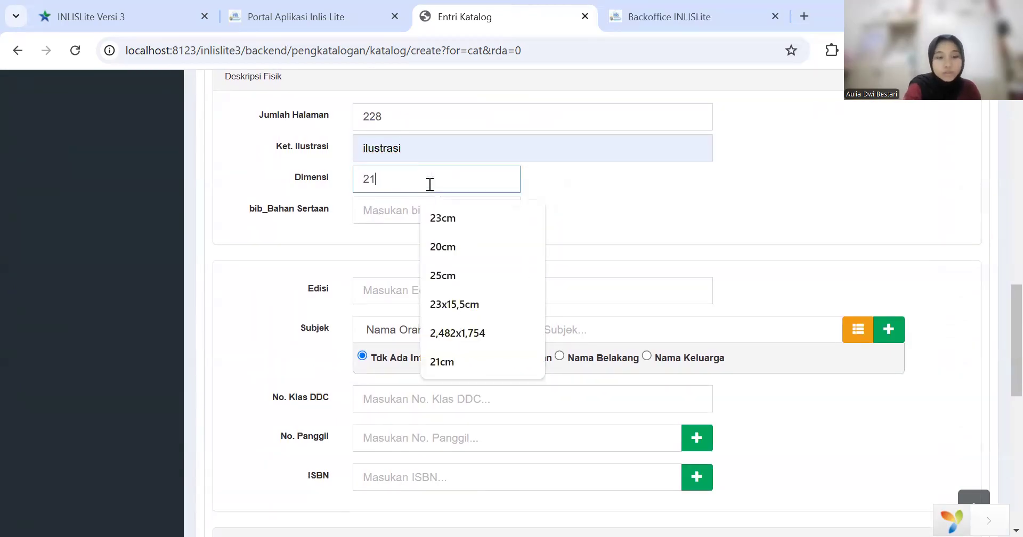
type("cm")
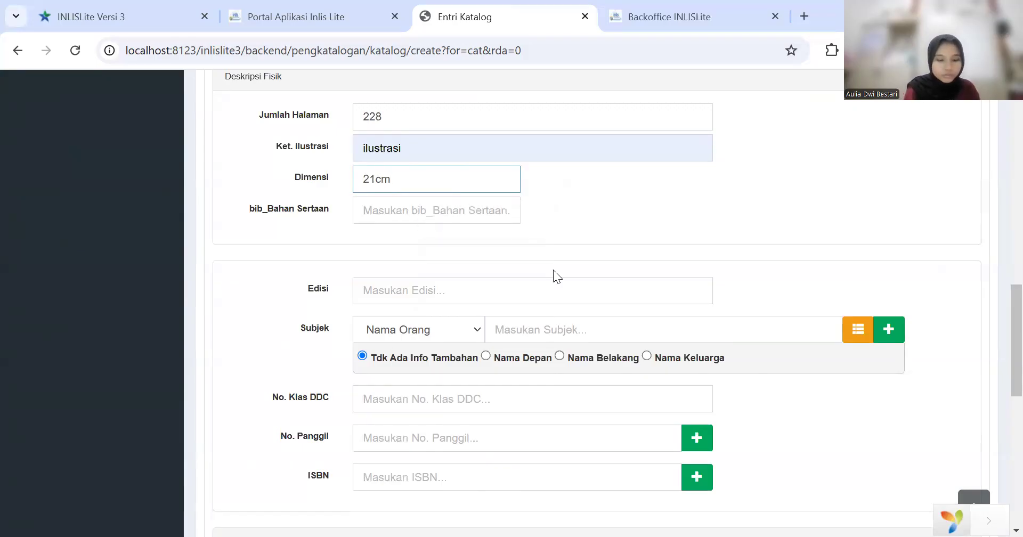
- Set the book's edition (Edisi) to "Edisi 1"
scroll(446, 262, "down", 2)
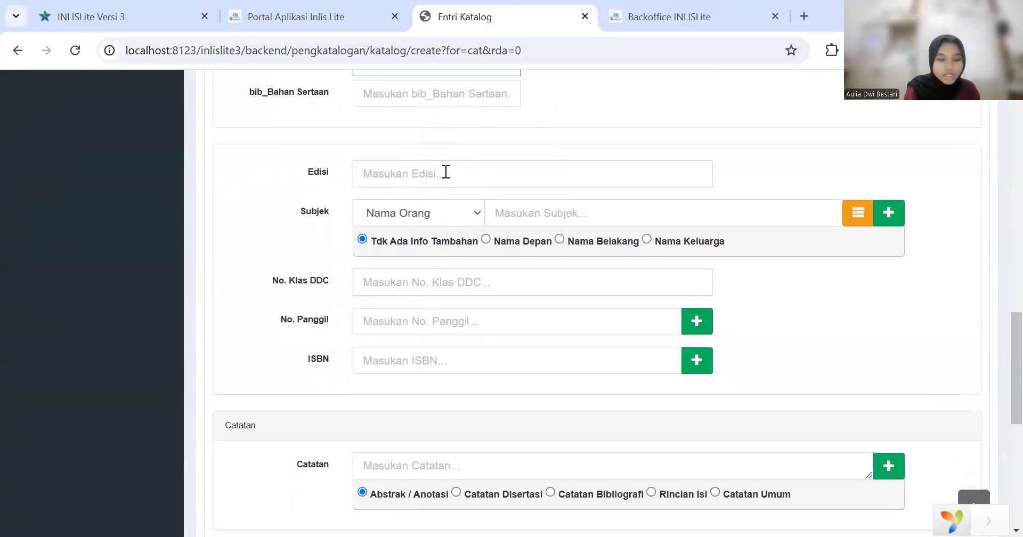
left_click(446, 173)
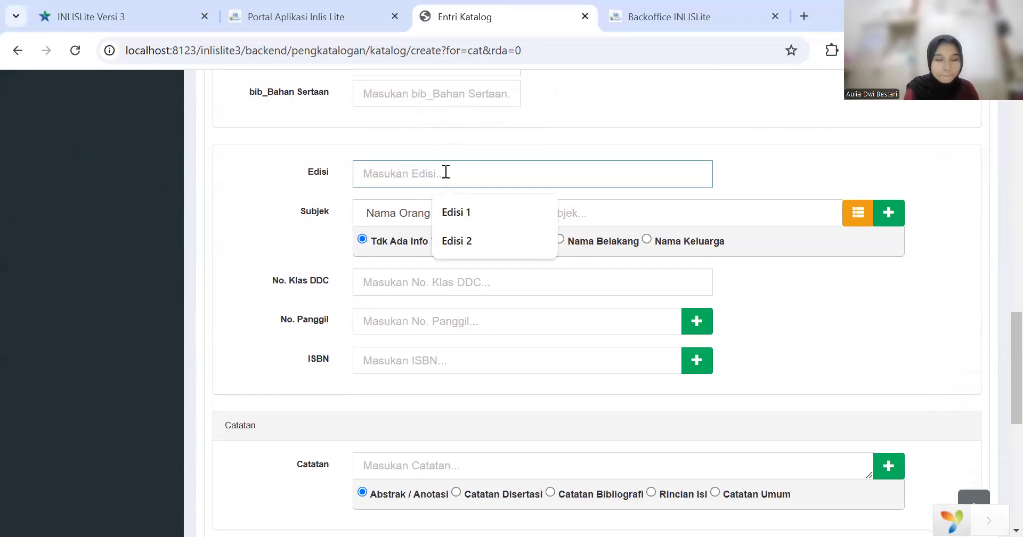
left_click(481, 217)
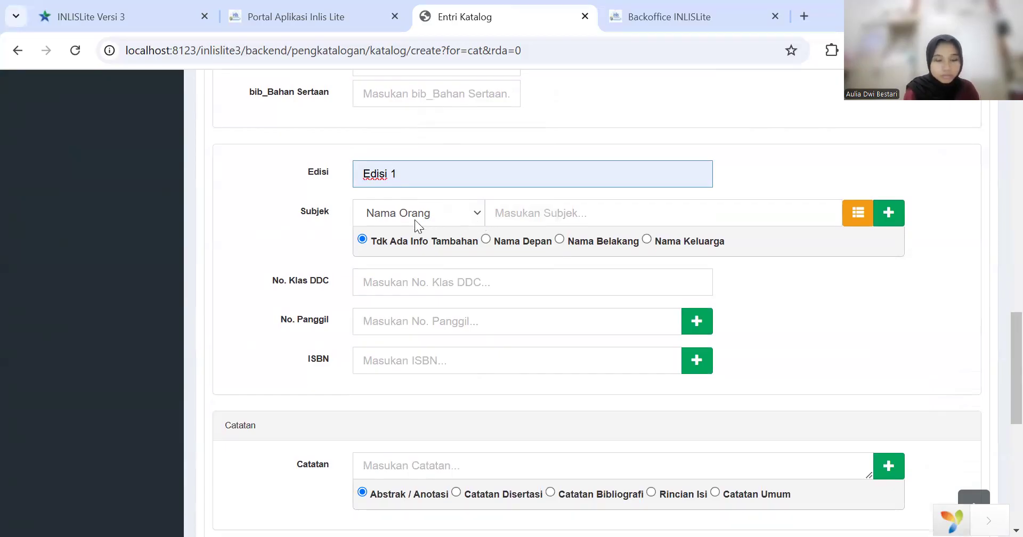
- Change the book's main title (Judul Utama) to "Manajemen Sumber Daya Manusia Perpustakaan"
scroll(415, 240, "down", 1)
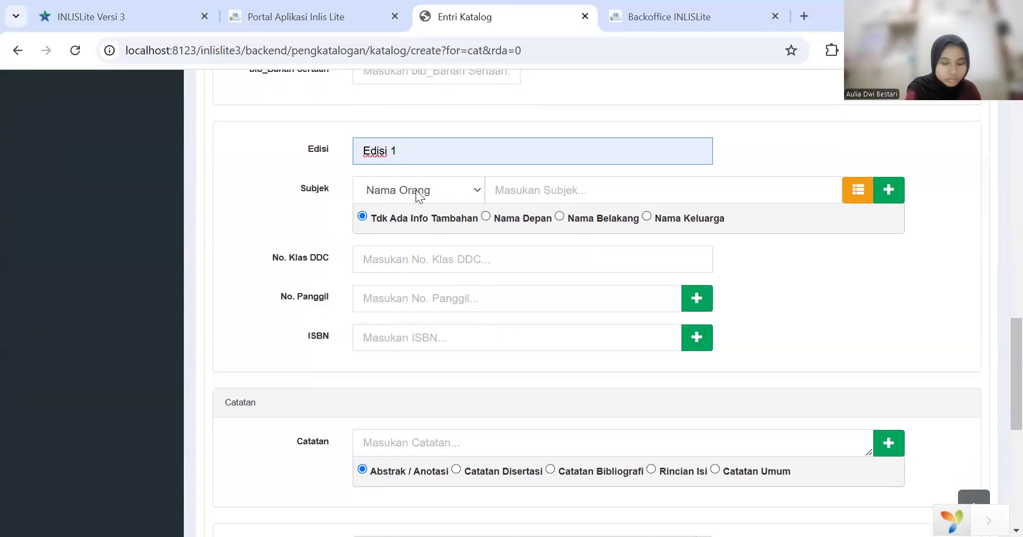
scroll(555, 224, "up", 15)
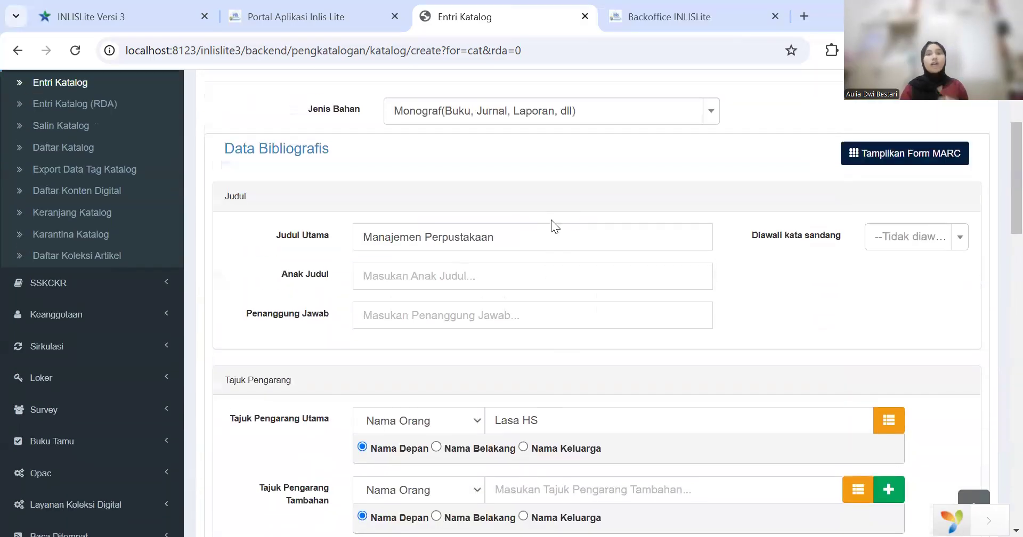
left_click(495, 327)
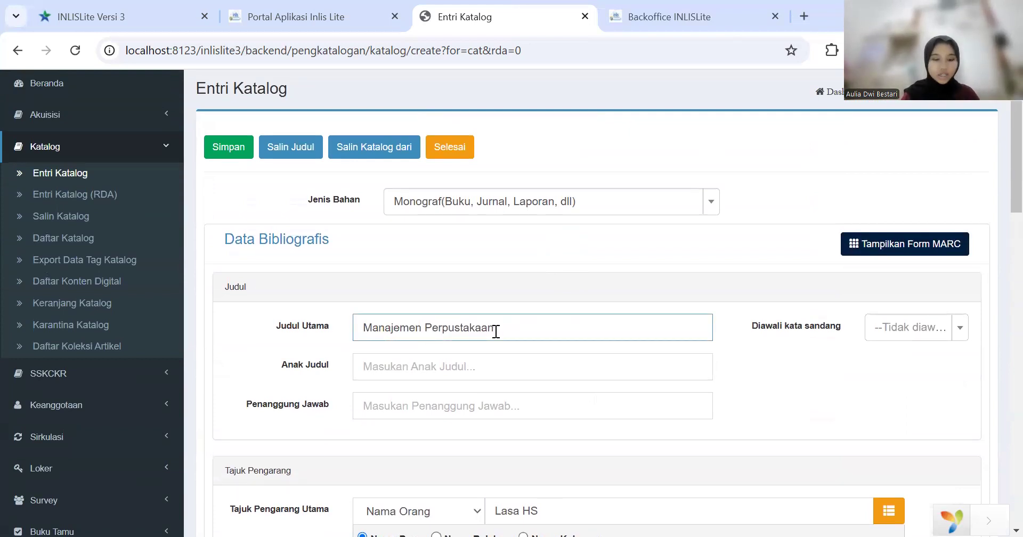
key("BackSpace")
key("BackSpace")
key("BackSpace")
key("BackSpace")
key("BackSpace")
key("BackSpace")
key("BackSpace")
key("BackSpace")
key("BackSpace")
key("BackSpace")
key("BackSpace")
key("BackSpace")
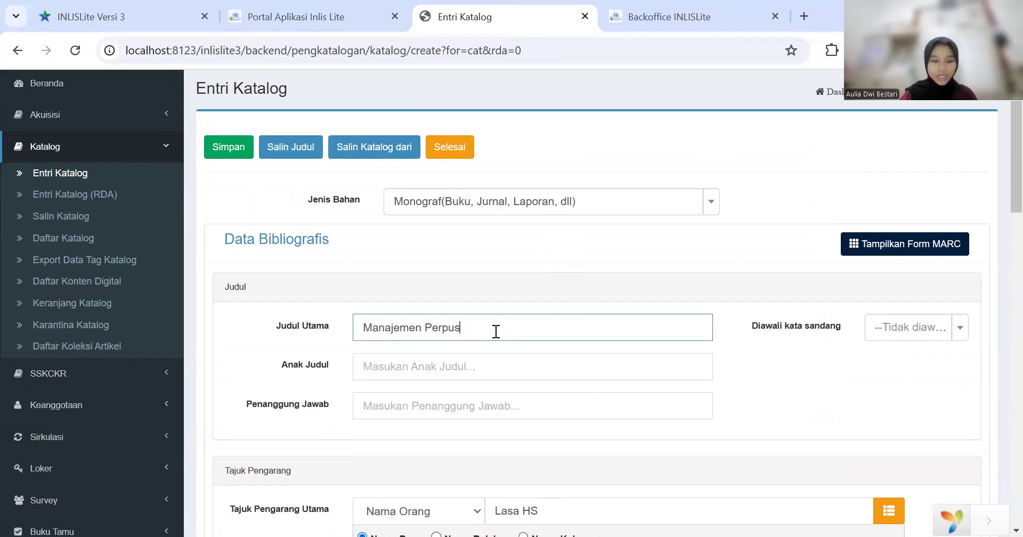
type("S")
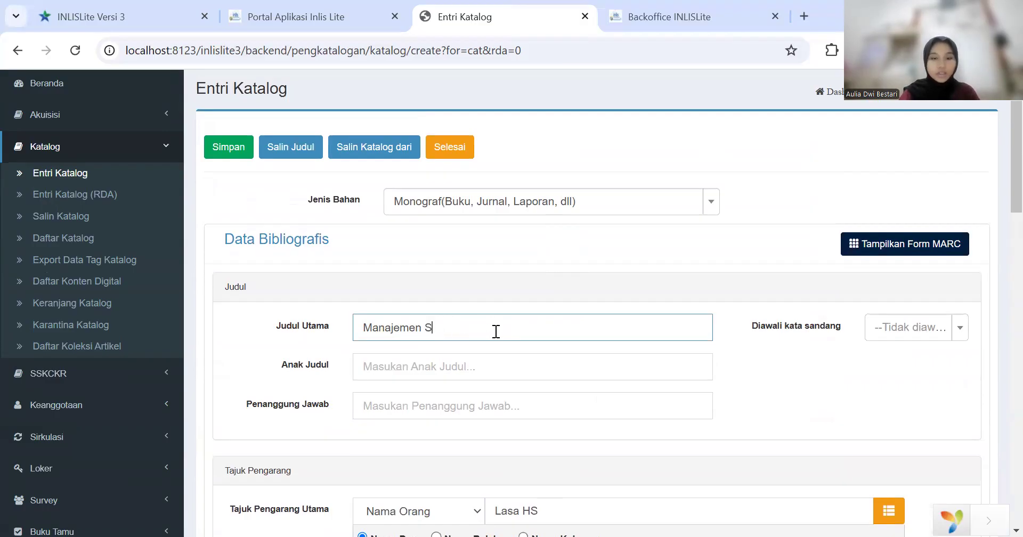
type("umbet")
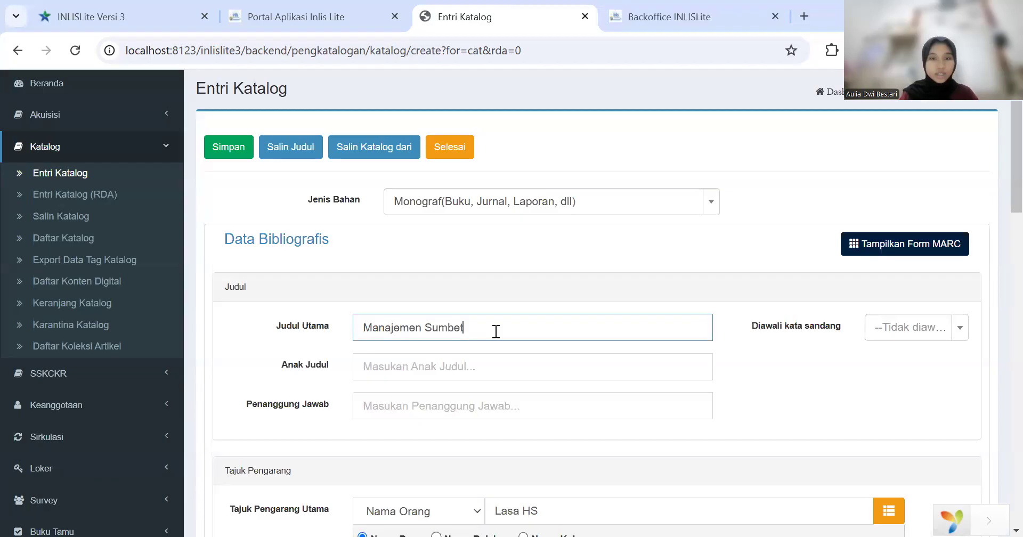
key("BackSpace")
type("r ")
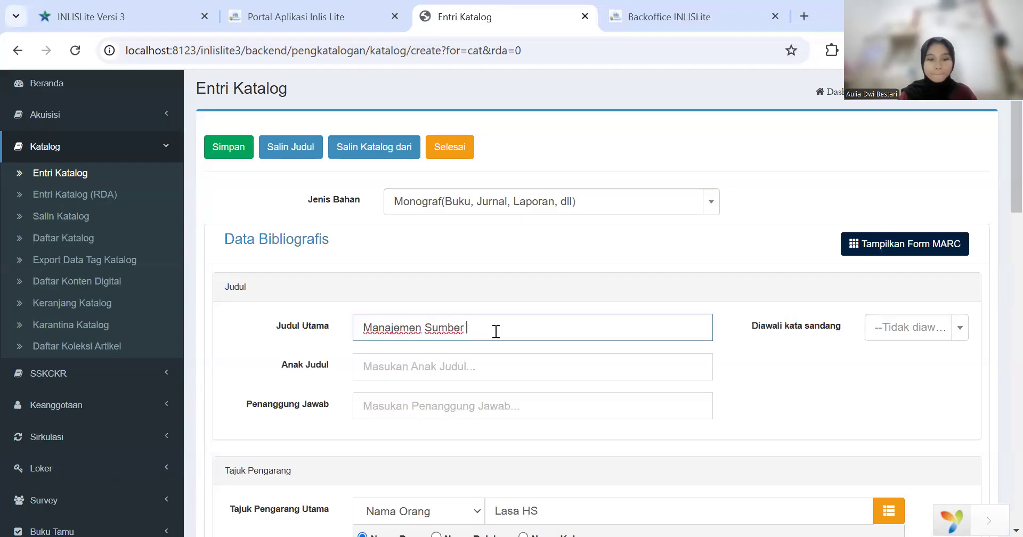
type("Daya M")
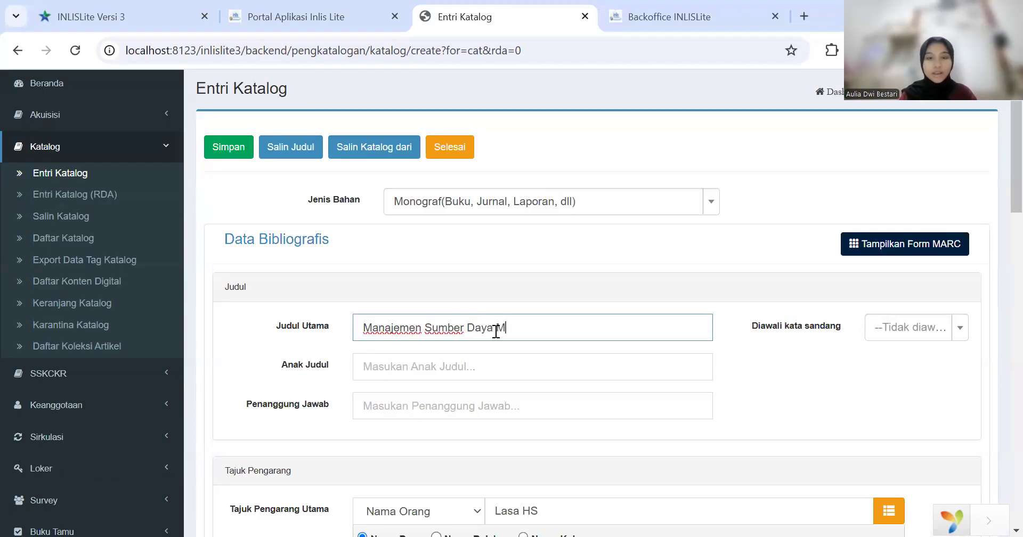
type("anusia ")
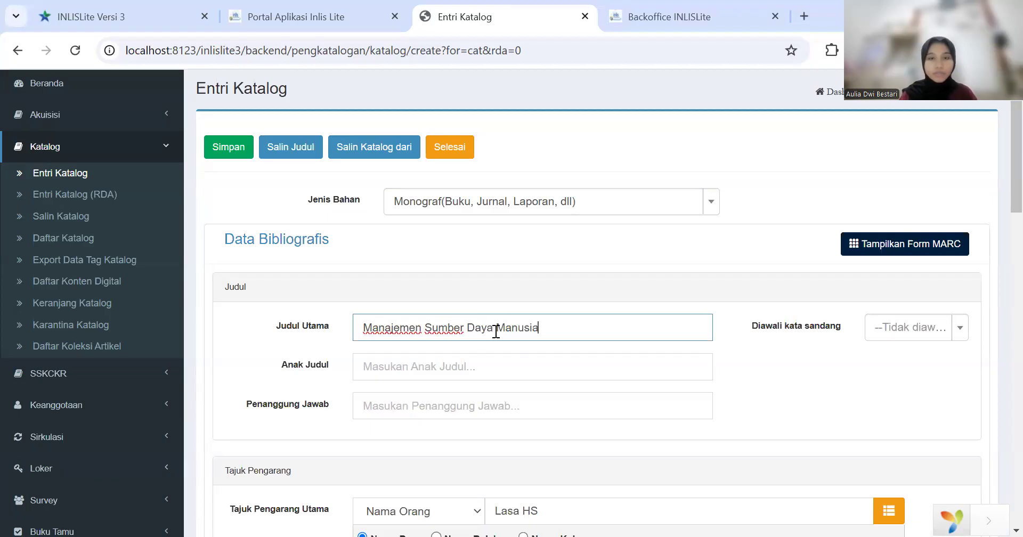
type("P")
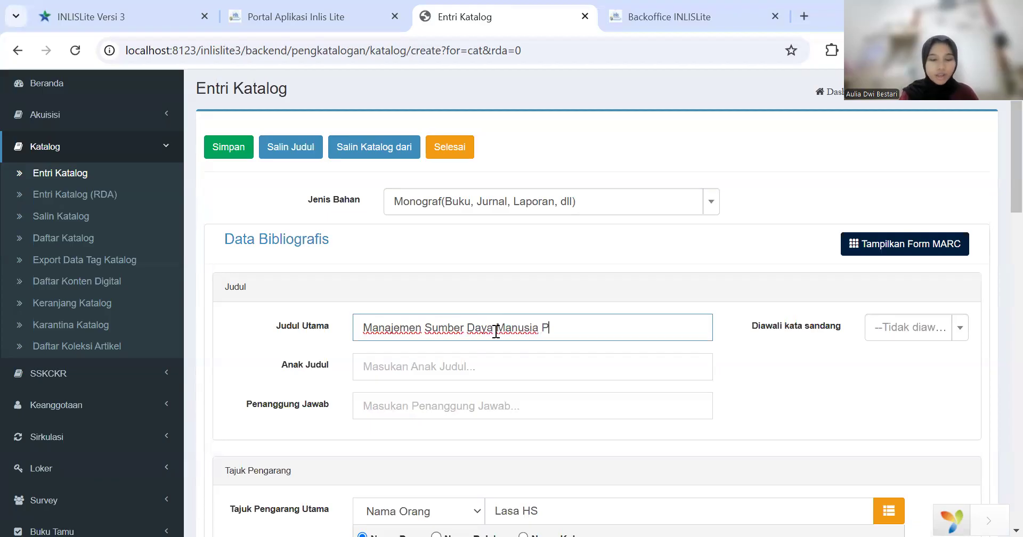
type("erput")
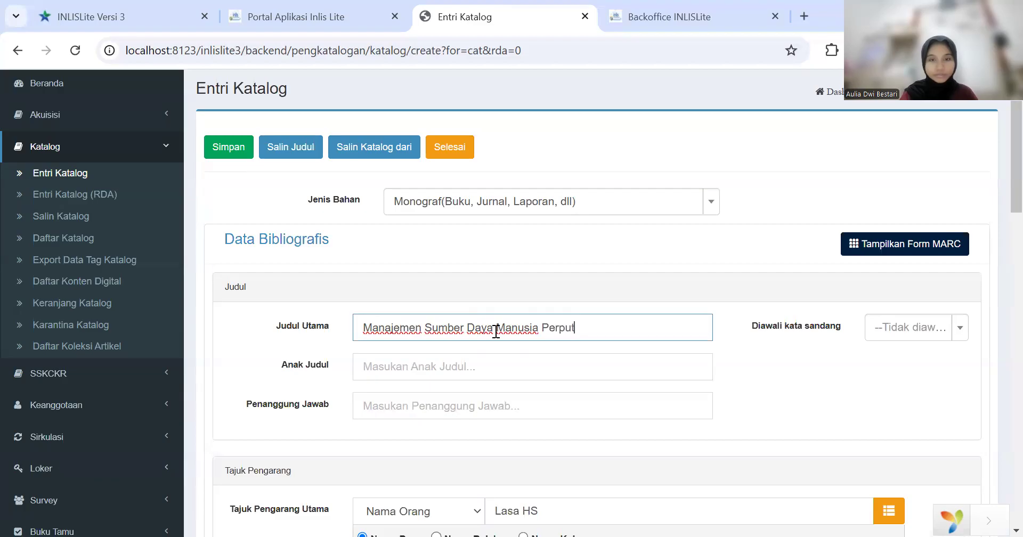
key("BackSpace")
type("stakaan")
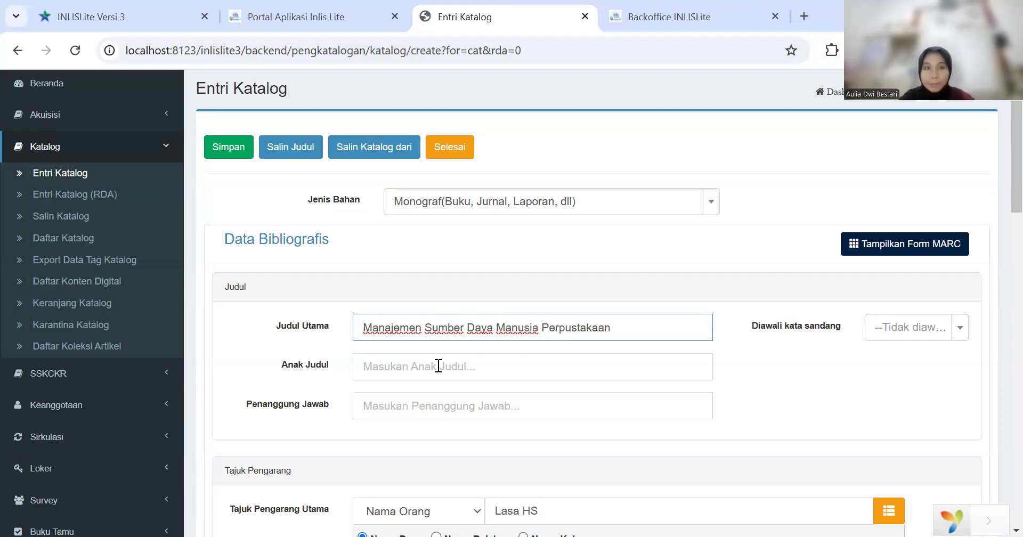
- Replace the publisher (Penerbit) in the publication data with "Ombak"
scroll(438, 365, "down", 4)
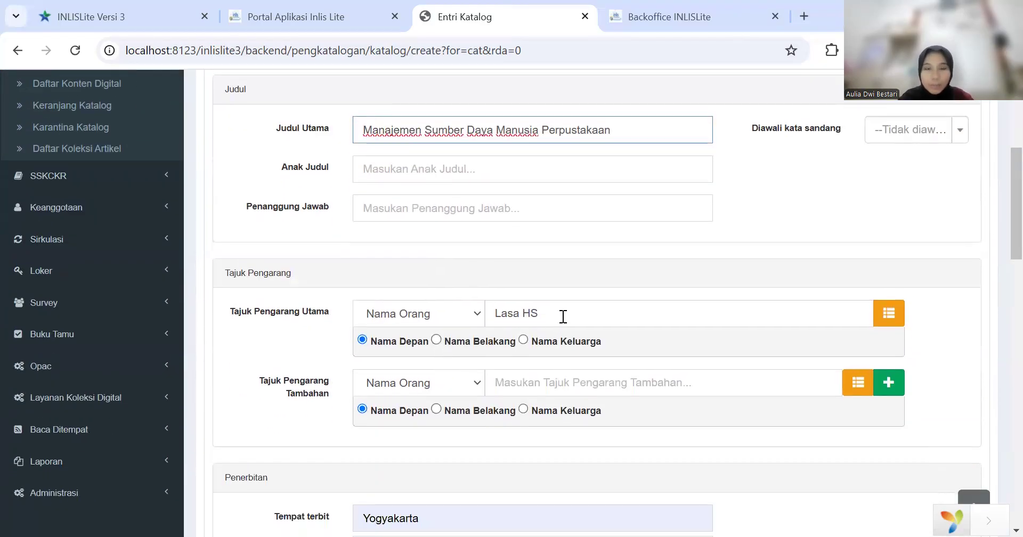
scroll(533, 319, "down", 3)
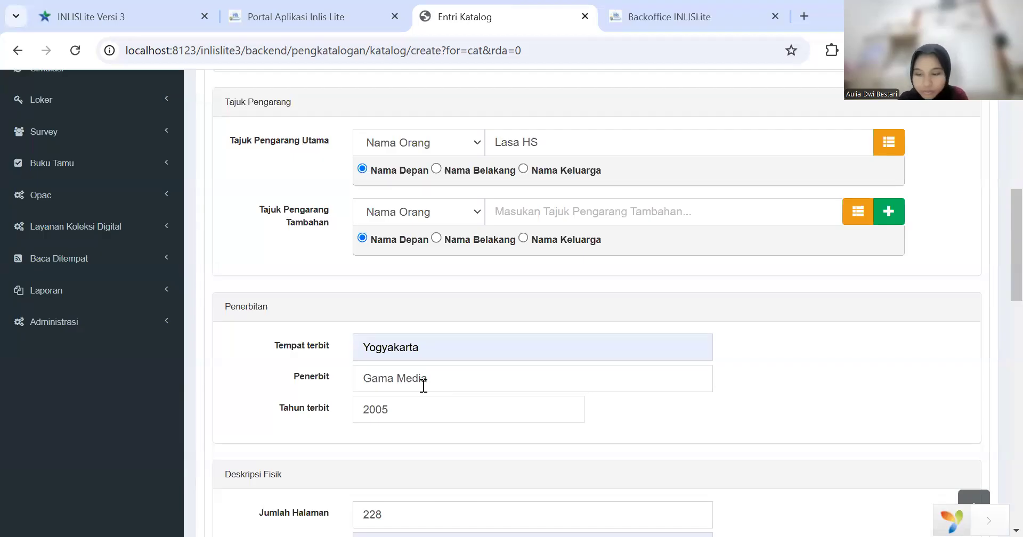
left_click(446, 385)
key("BackSpace")
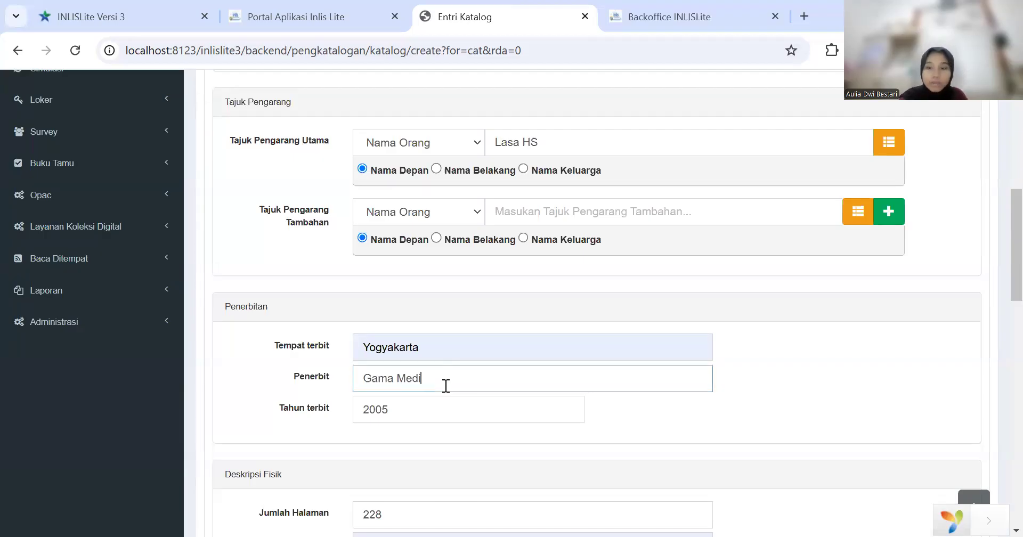
key("BackSpace")
key("BackSpace")
key("BackSpace")
key("BackSpace")
key("BackSpace")
key("BackSpace")
key("BackSpace")
key("BackSpace")
key("BackSpace")
type("OM")
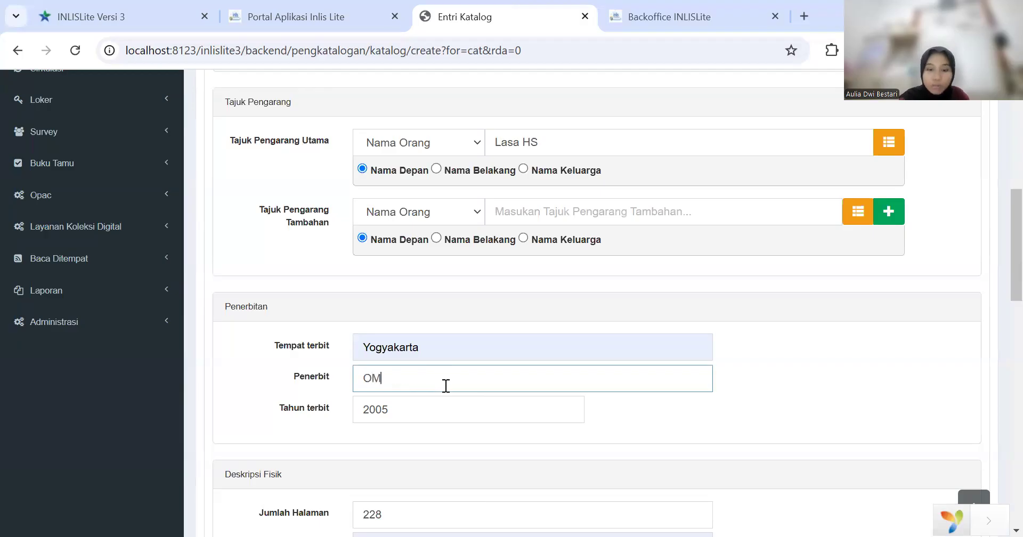
key("BackSpace")
type("bak")
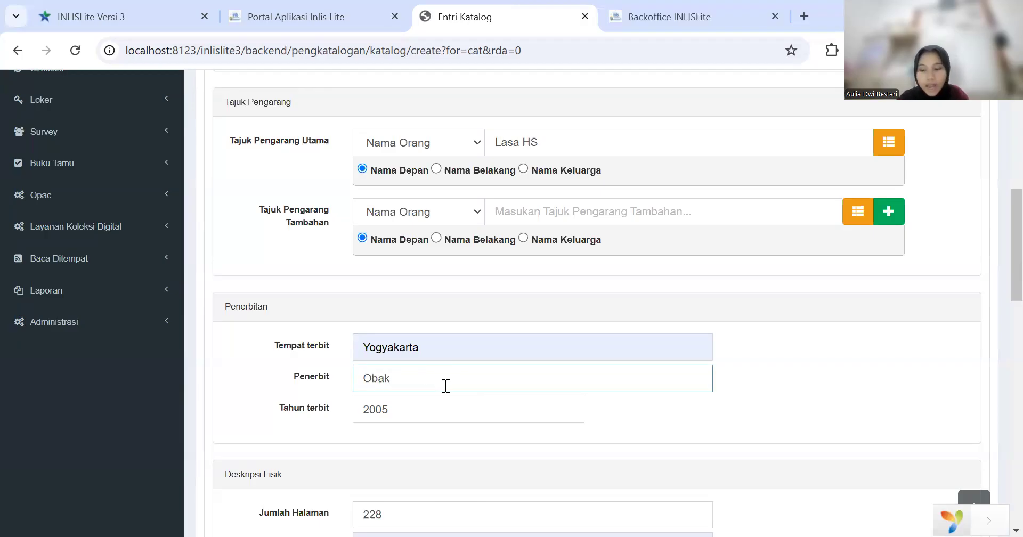
key("BackSpace")
key("BackSpace")
key("BackSpace")
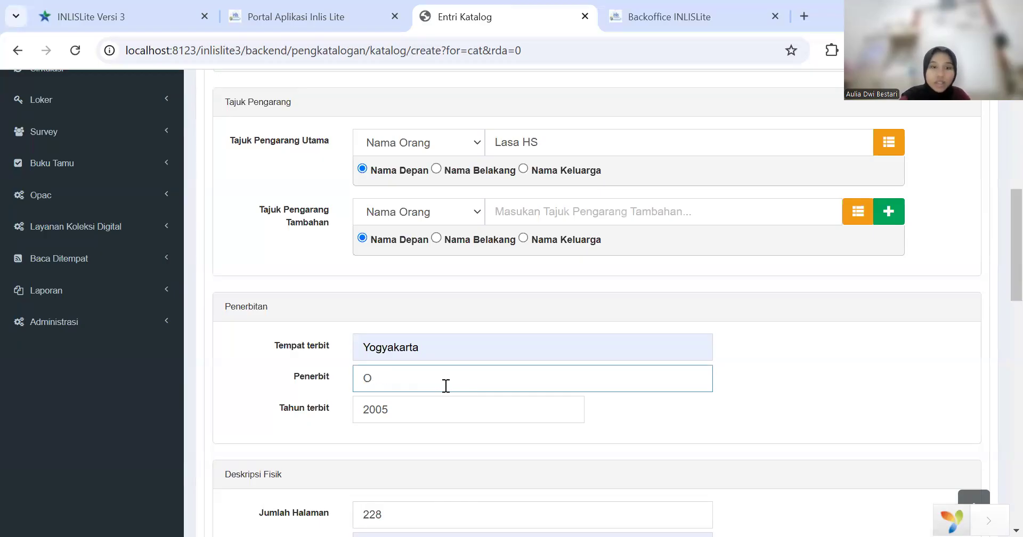
type("mbak")
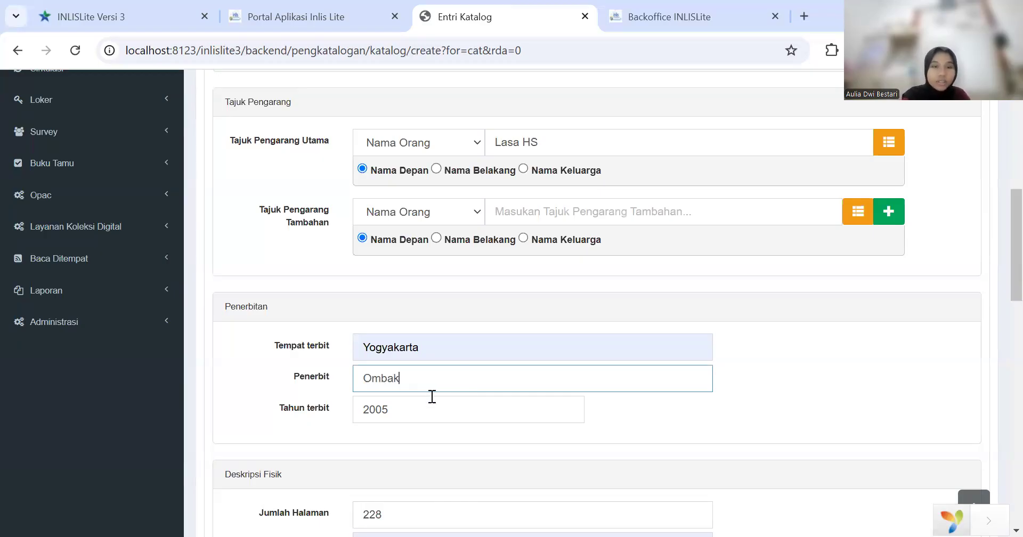
- Change the publication year (Tahun terbit) to 2017
left_click(414, 416)
key("BackSpace")
key("BackSpace")
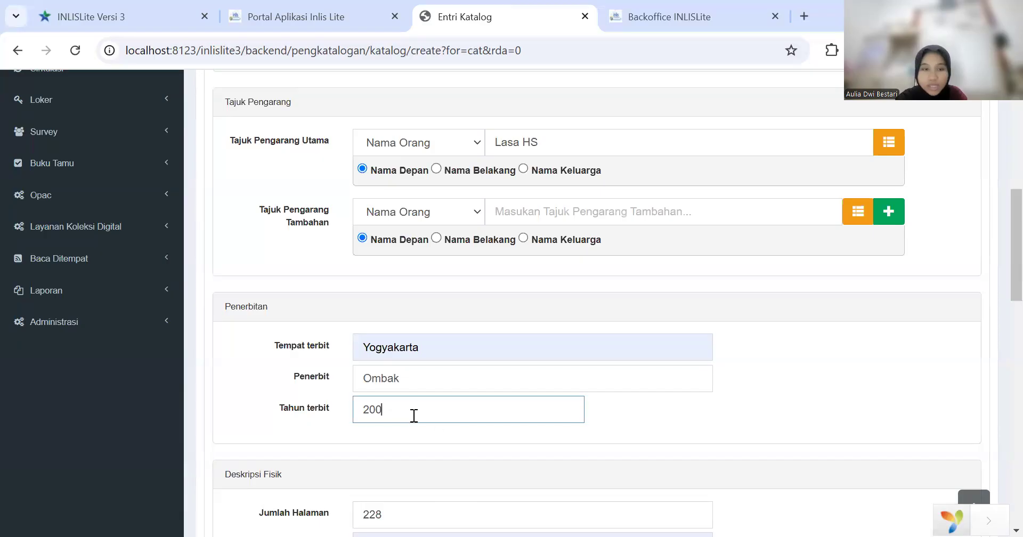
type("17")
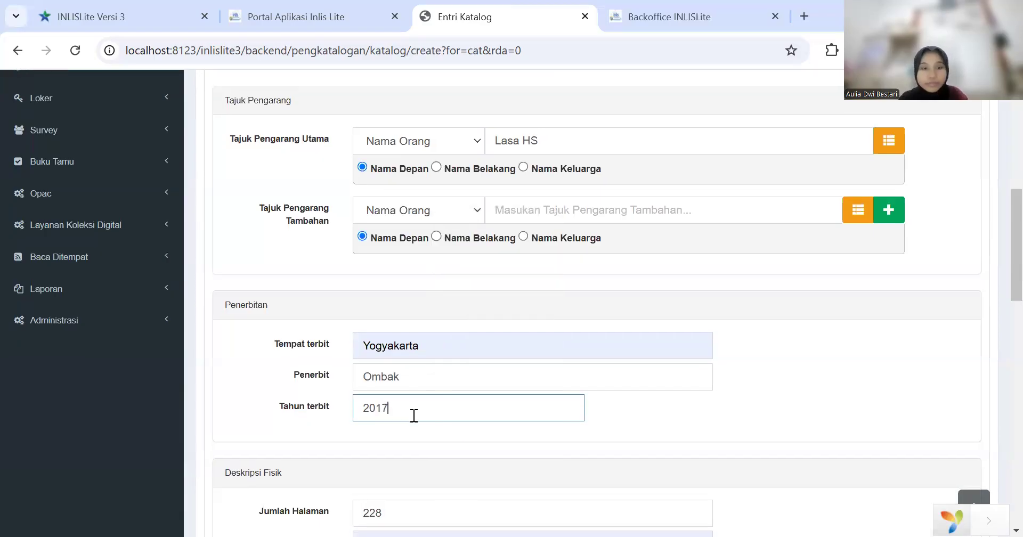
- Change the page count (Jumlah Halaman) in the physical description to 234
scroll(413, 416, "down", 5)
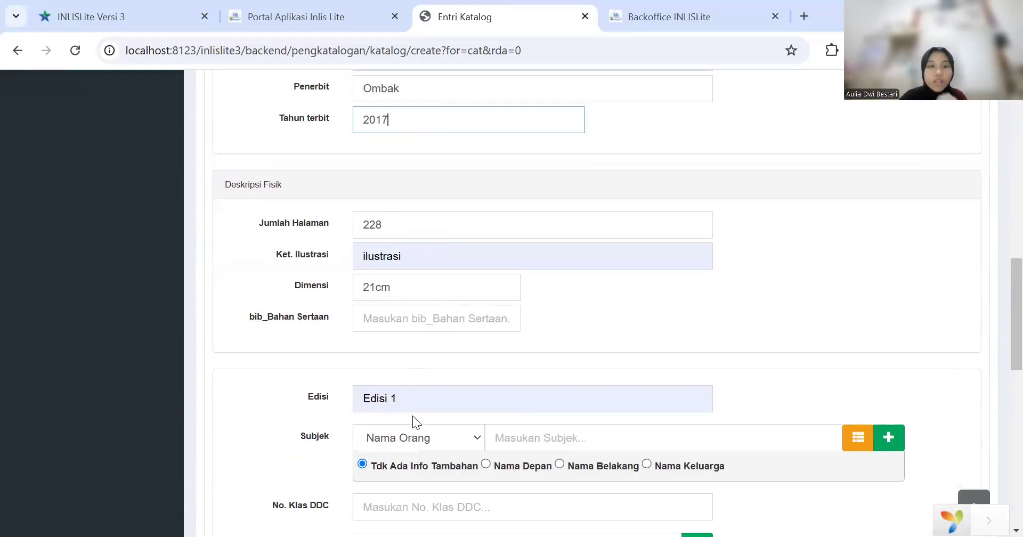
left_click(389, 227)
key("BackSpace")
key("BackSpace")
type("34")
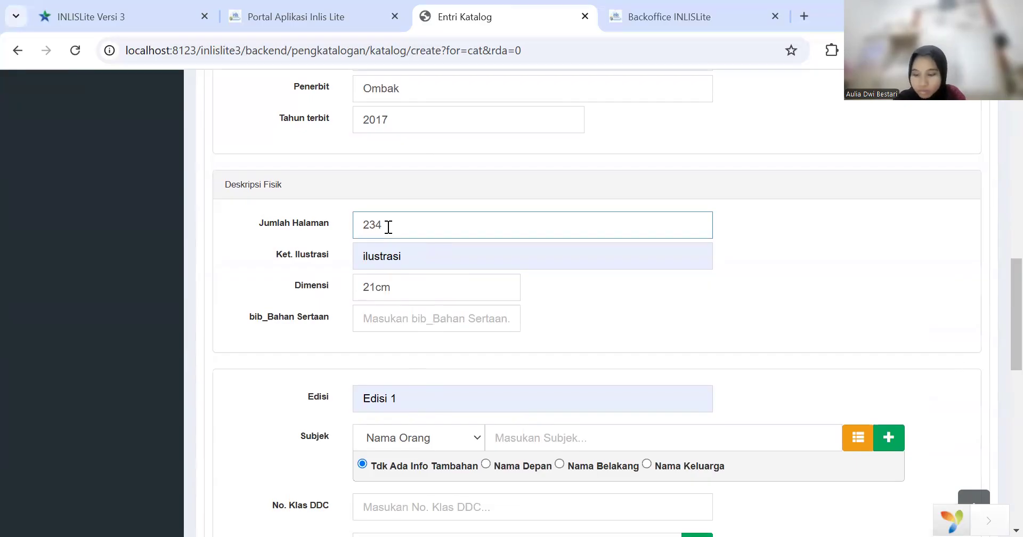
- Change the book's dimension (Dimensi) to 16x24cm
left_click(411, 319)
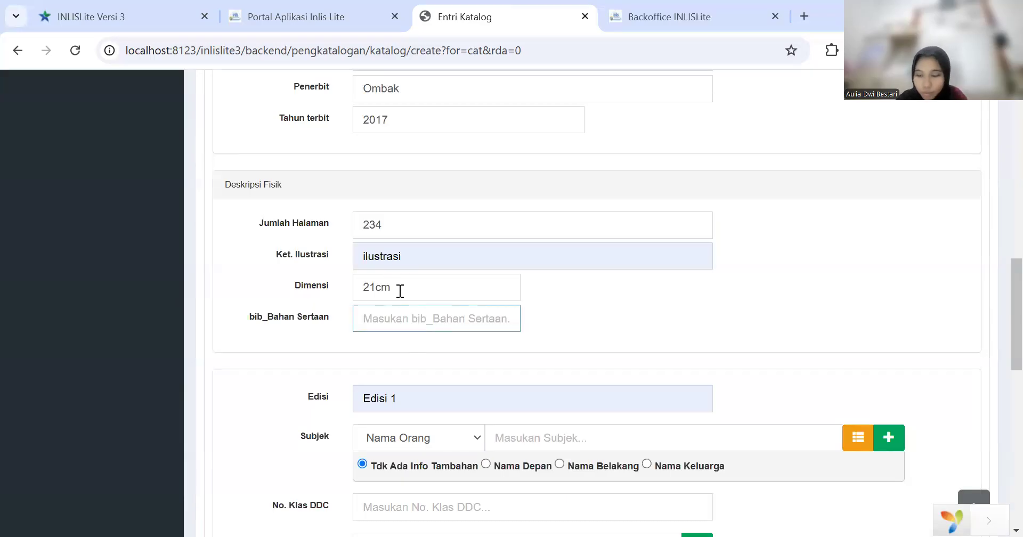
left_click(375, 290)
key("BackSpace")
key("BackSpace")
key("BackSpace")
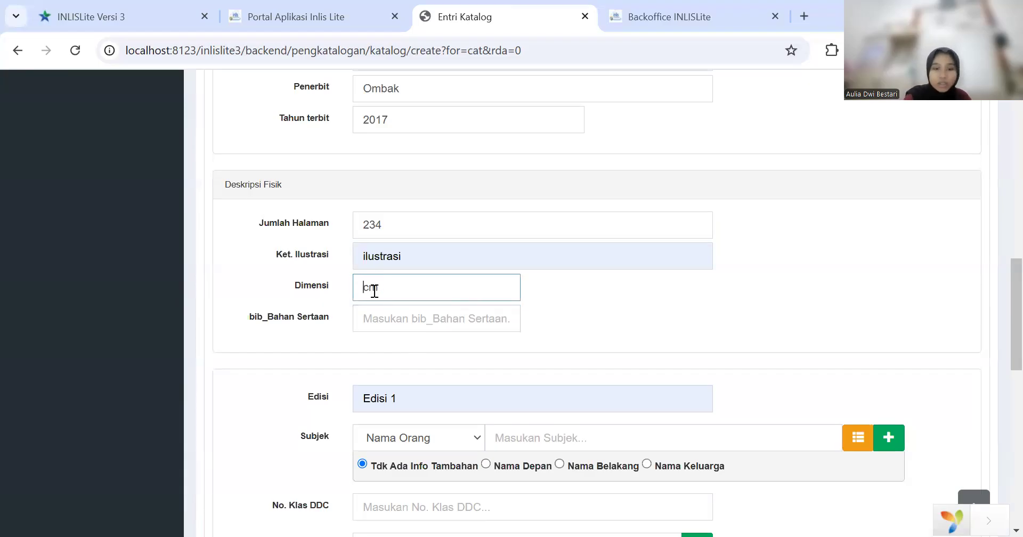
type("16")
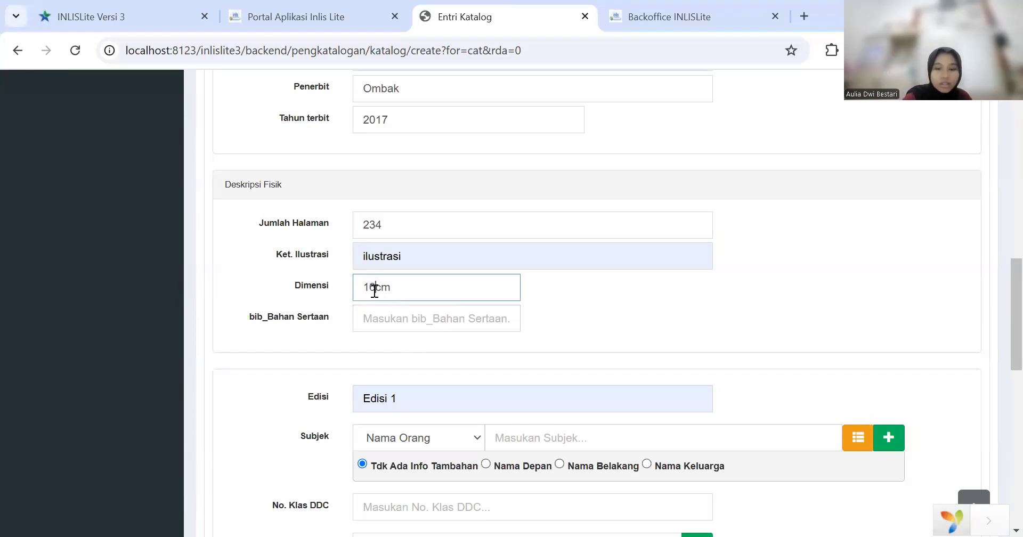
type("x2")
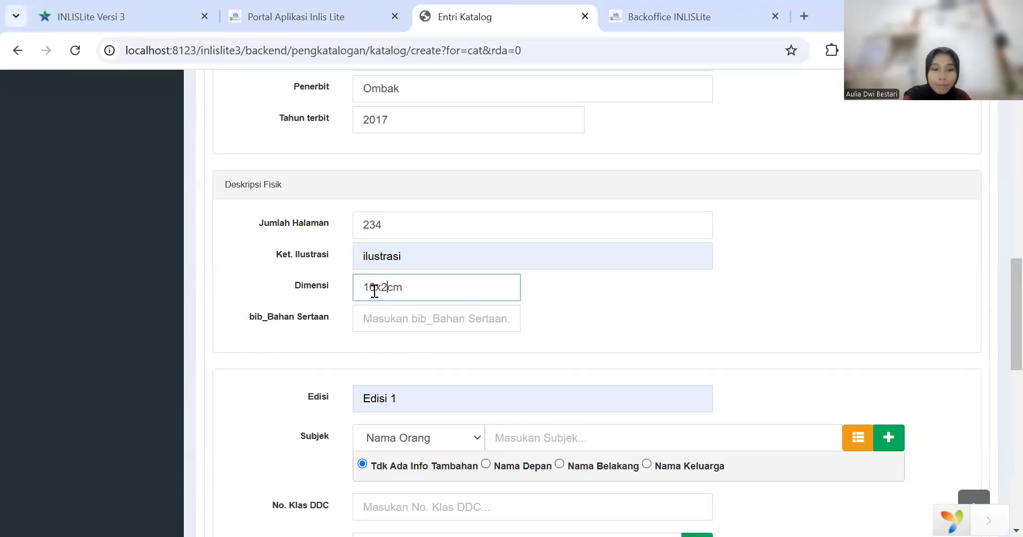
type("4")
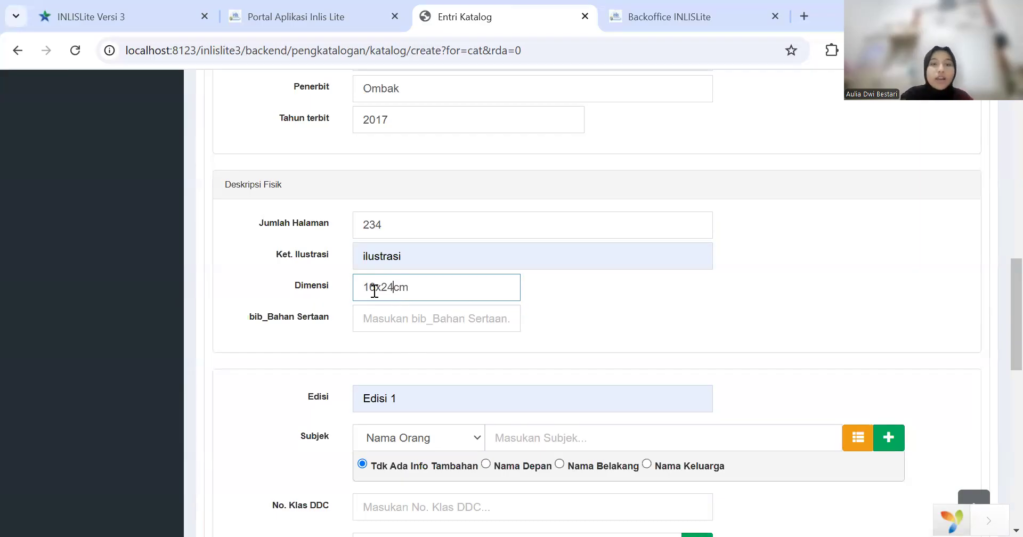
- Enter "vii + 234hlm: 16x24cm" as the accompanying material (bib_Bahan Sertaan) in the physical description
scroll(375, 291, "down", 1)
left_click(375, 291)
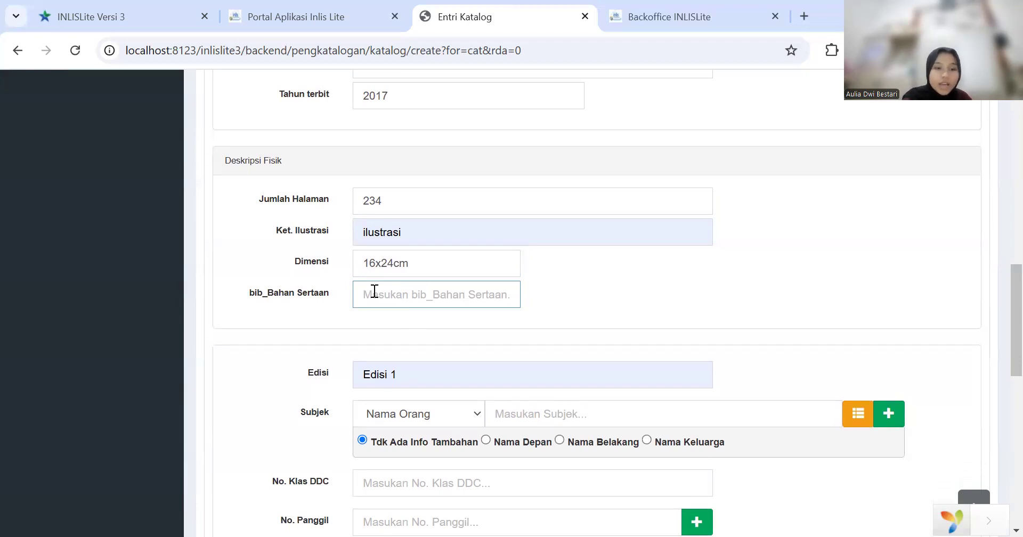
type("vii ")
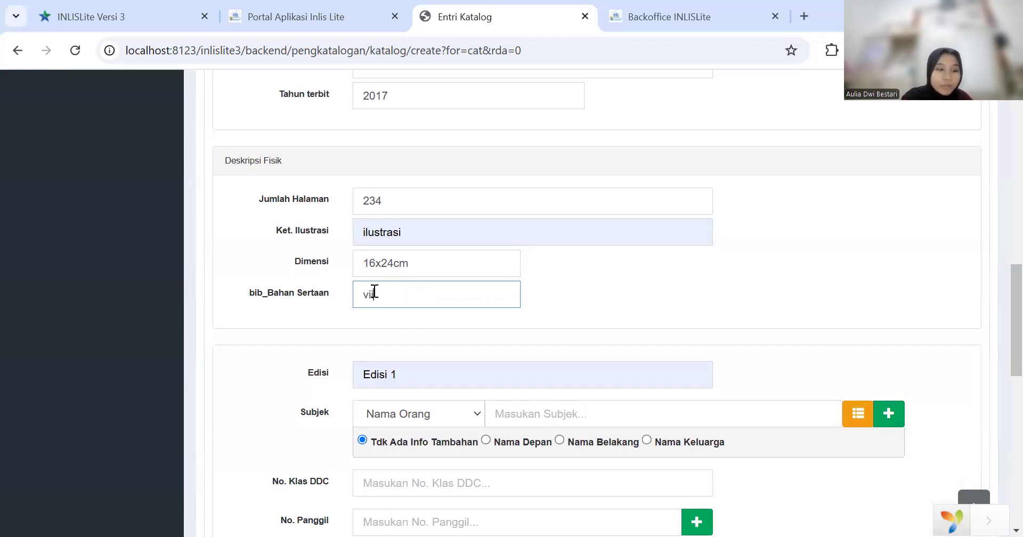
type("+ 2")
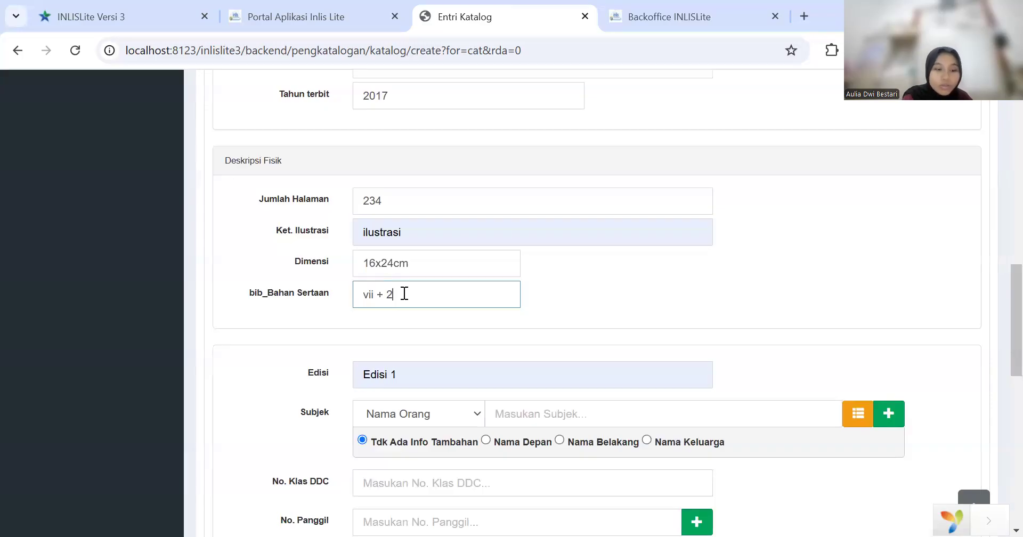
type("34")
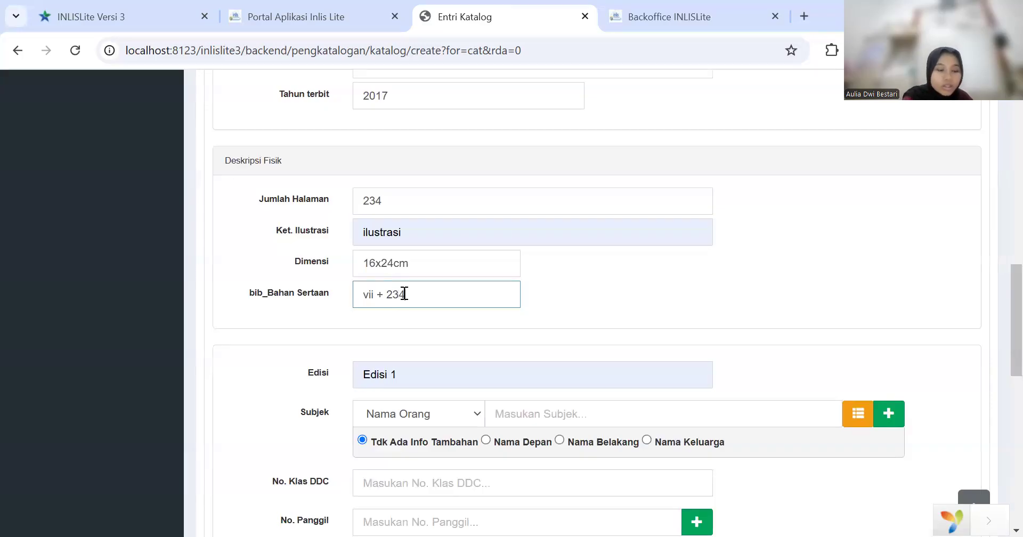
type("hlm")
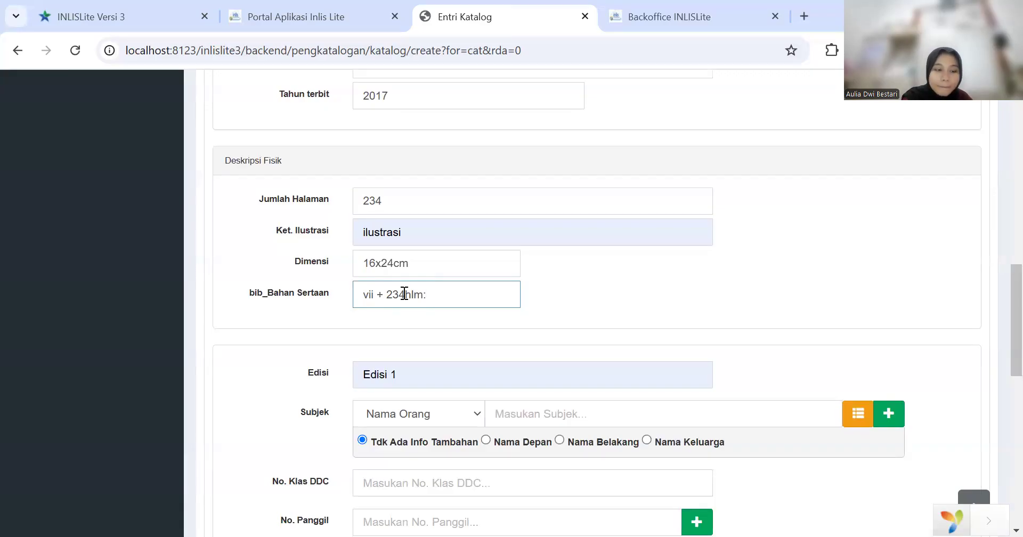
type(": 16x24cm")
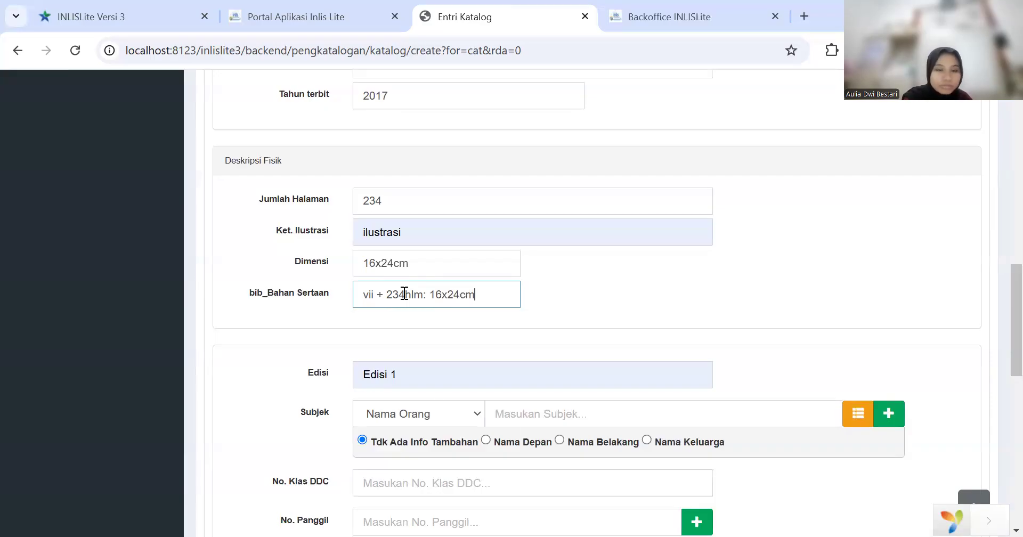
scroll(507, 297, "down", 3)
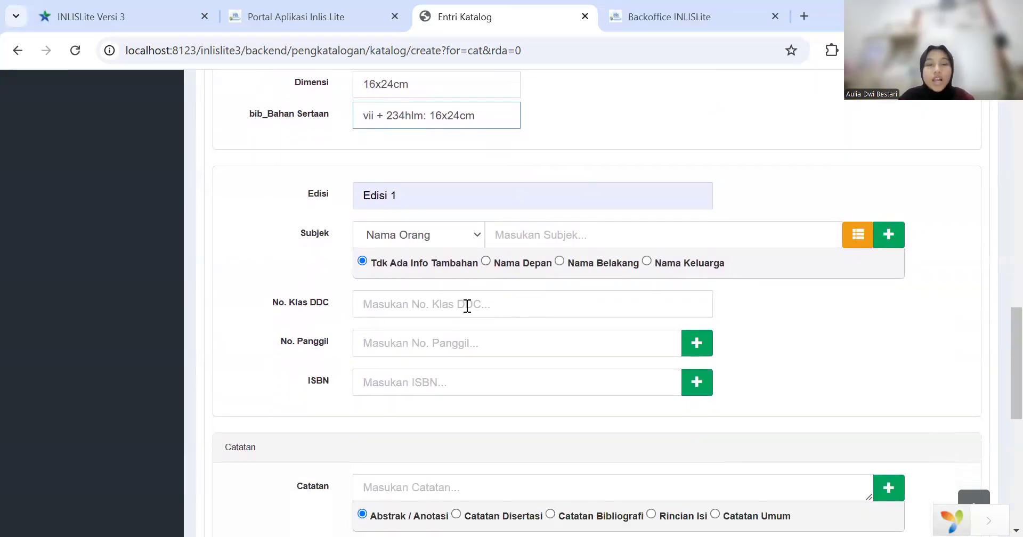
- Enter 027.6 as the DDC class number (No. Klas DDC) and 027.6 LAS m as the call number (No. Panggil)
left_click(451, 307)
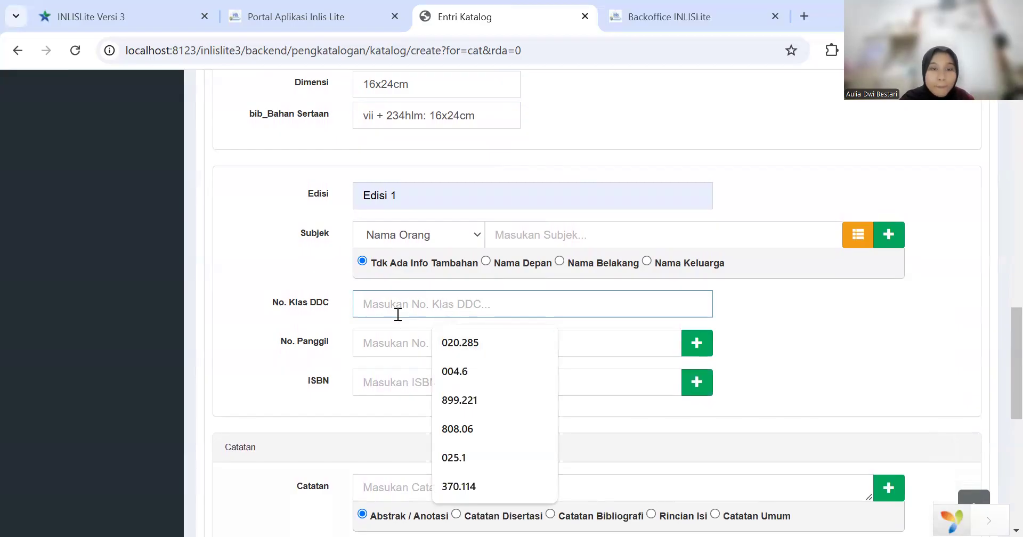
type("027")
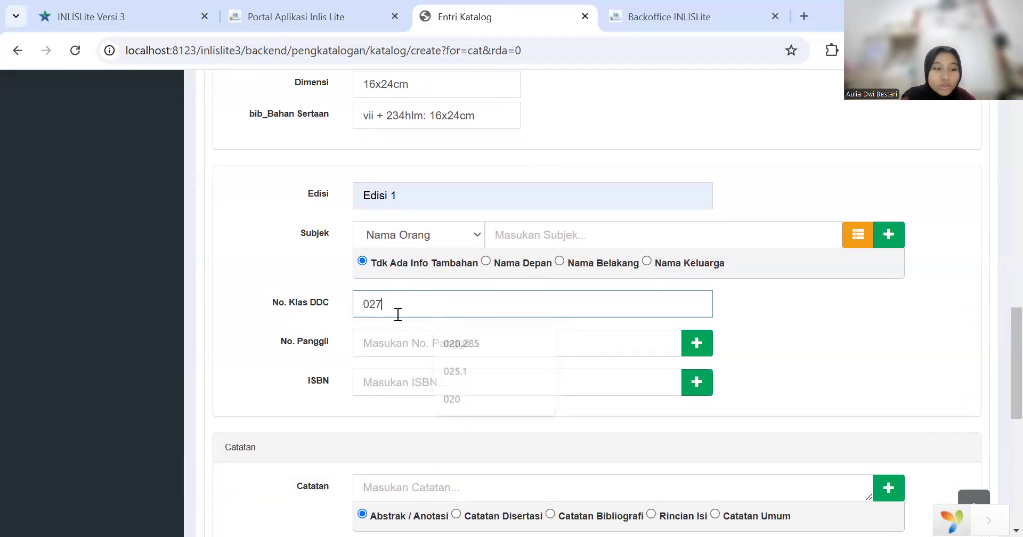
type(".6")
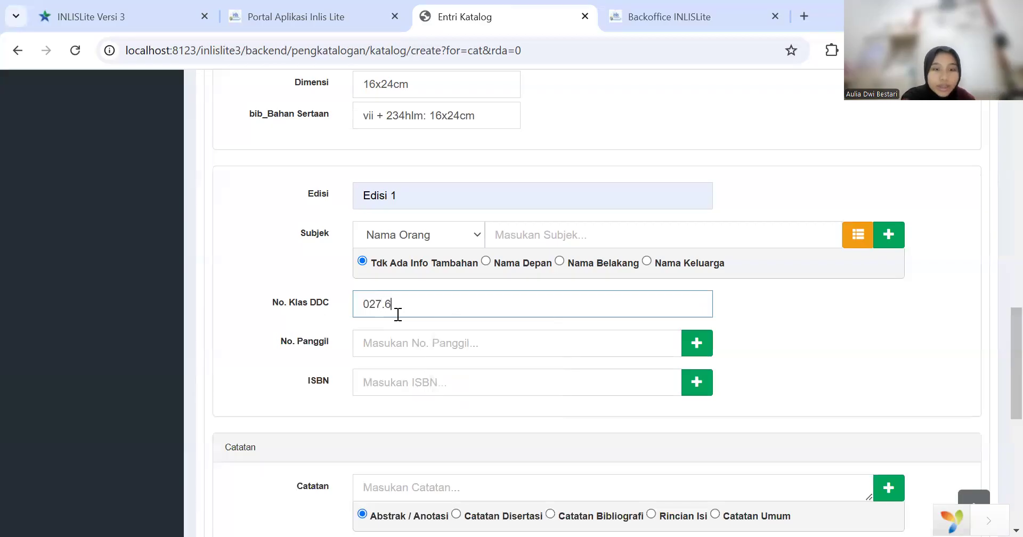
left_click(403, 339)
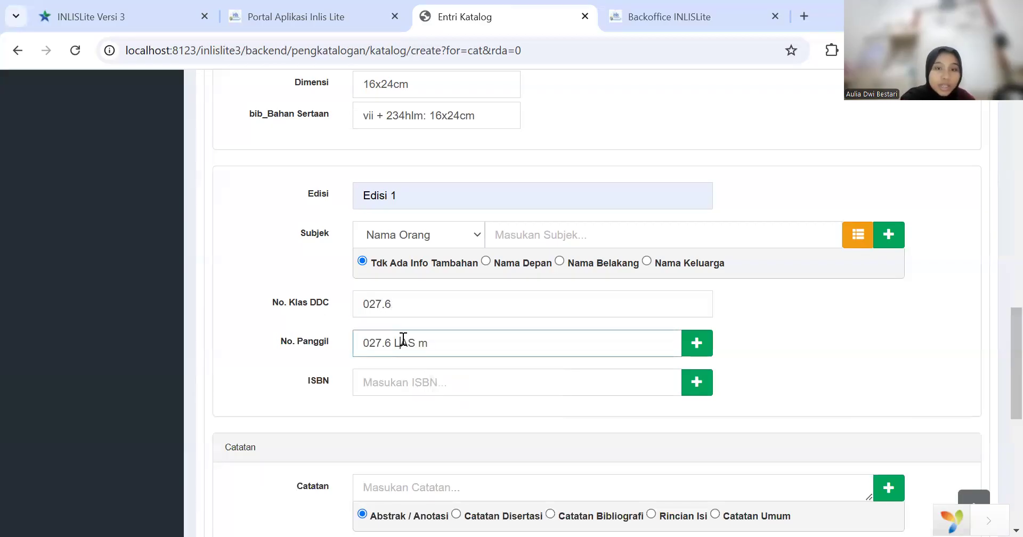
left_click(421, 380)
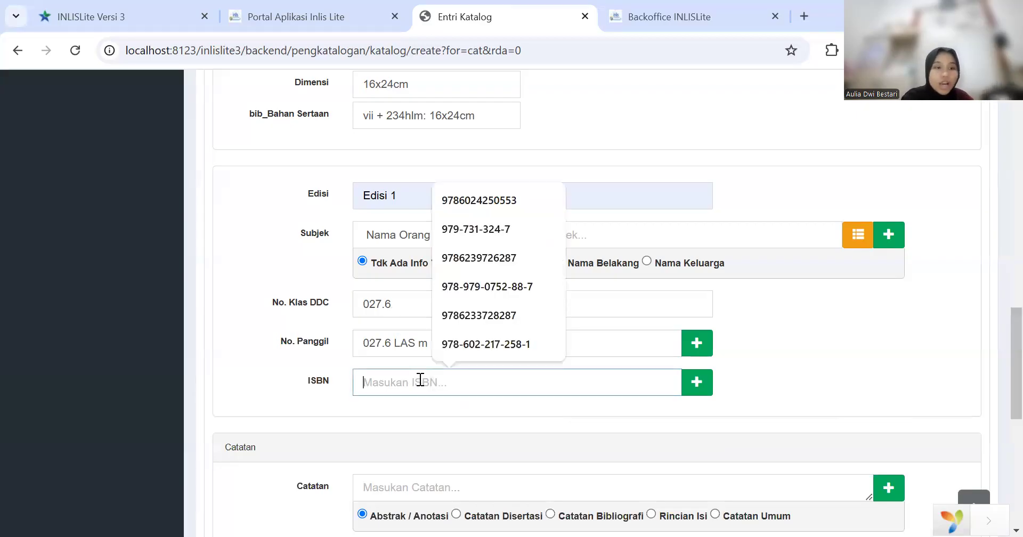
type("9")
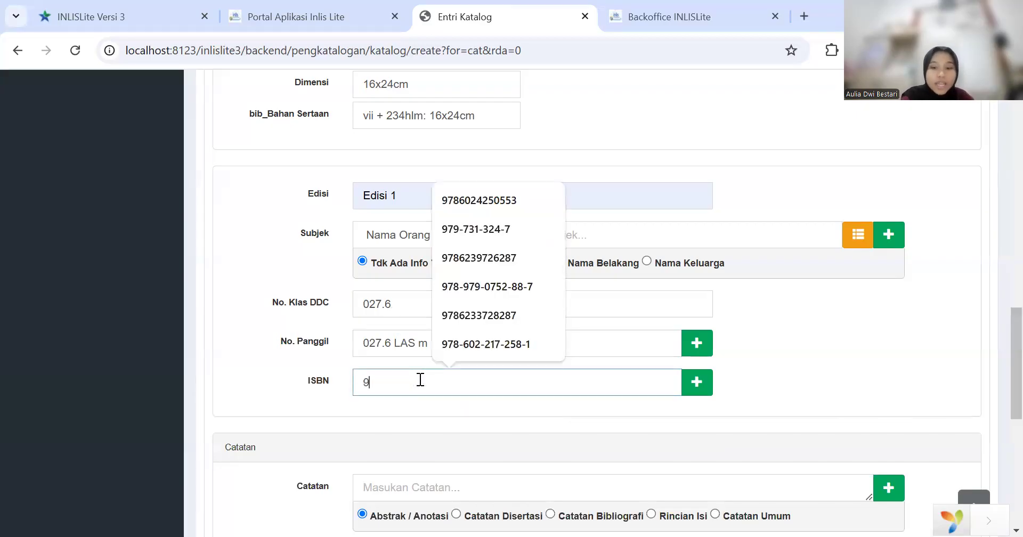
type("78-602")
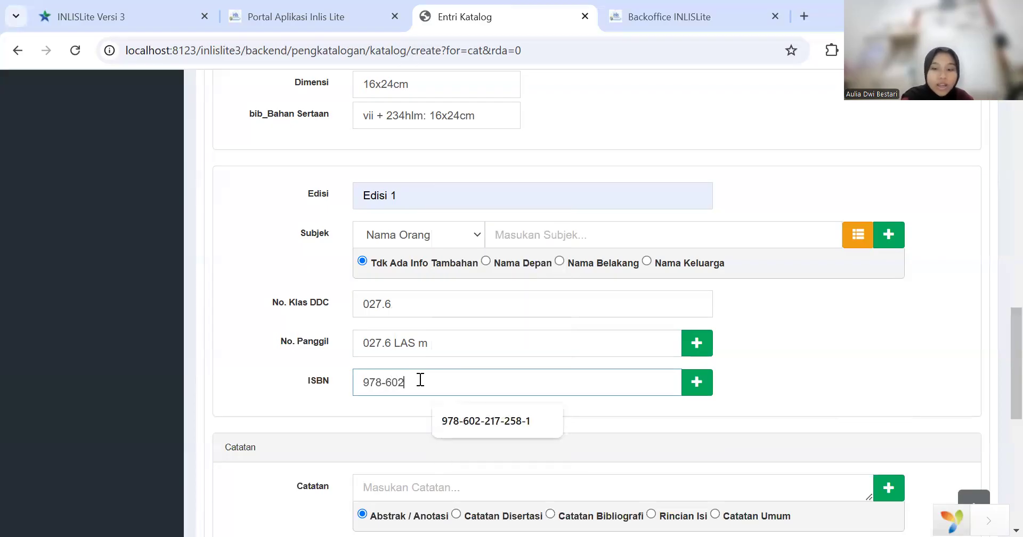
type("-258-424")
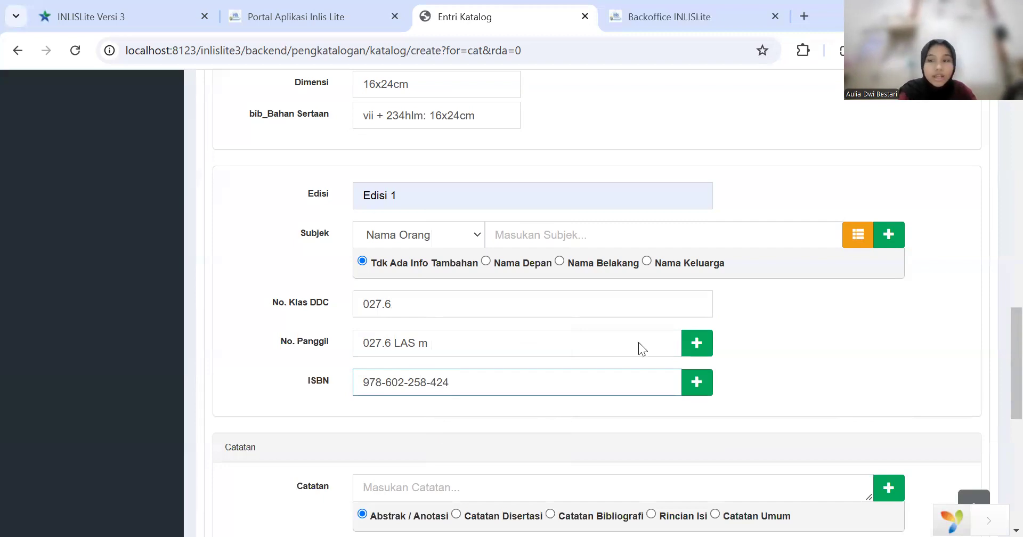
- Set the type of the book's note (Catatan) to Catatan Bibliografi
scroll(505, 398, "down", 3)
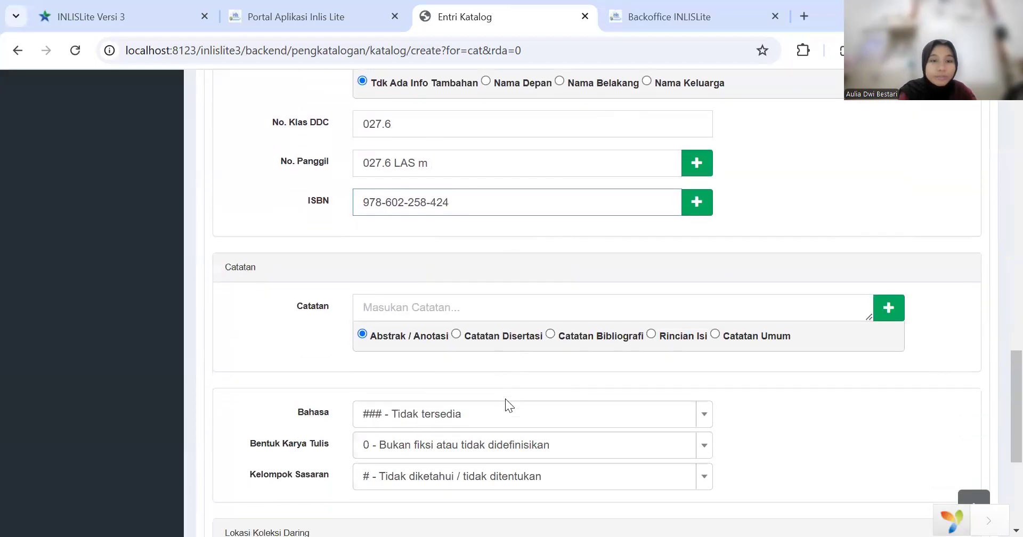
scroll(505, 399, "down", 1)
left_click(441, 245)
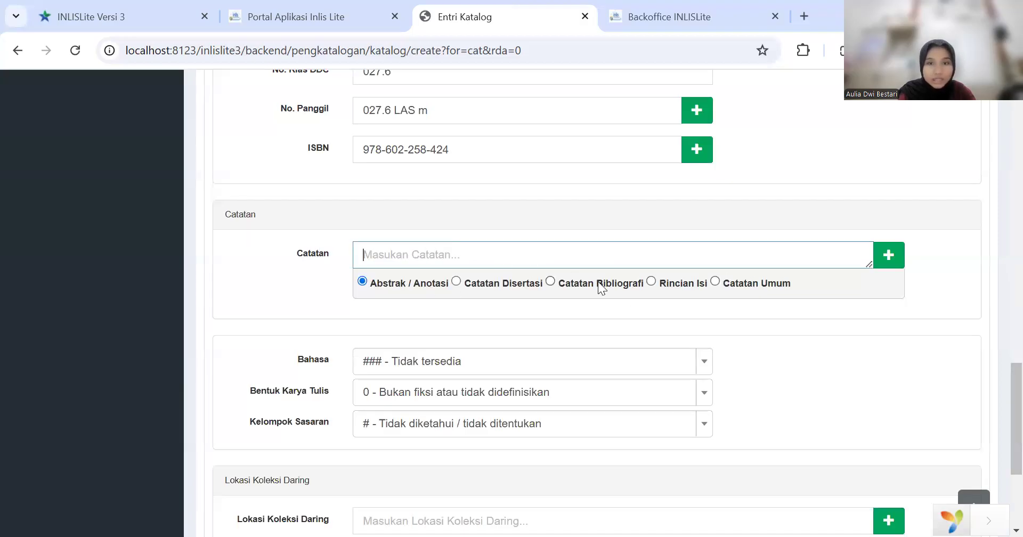
left_click(567, 283)
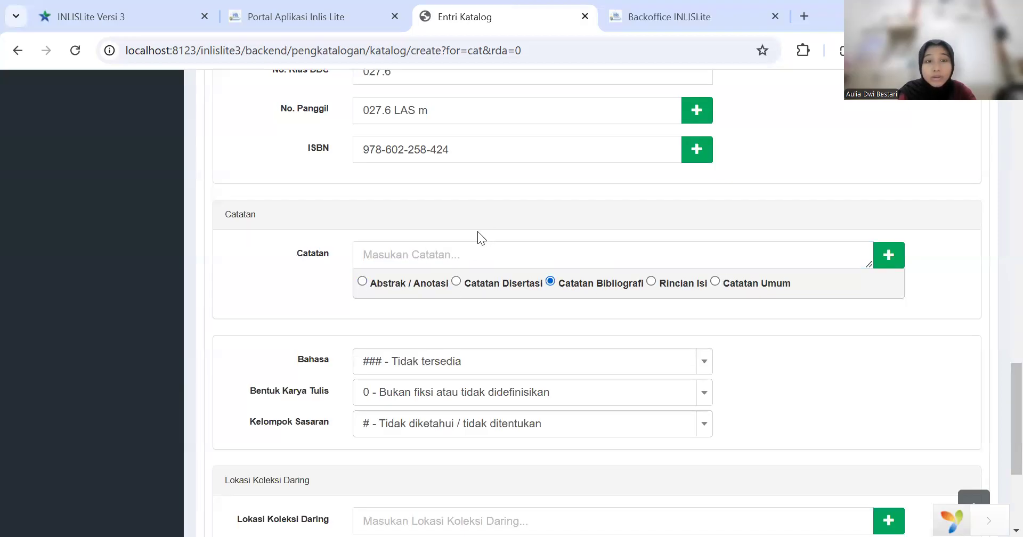
- Move the text "vii + 234hlm: 16x24cm" from the accompanying material (bib_Bahan Sertaan) to the note (Catatan)
scroll(478, 232, "up", 2)
scroll(426, 139, "up", 2)
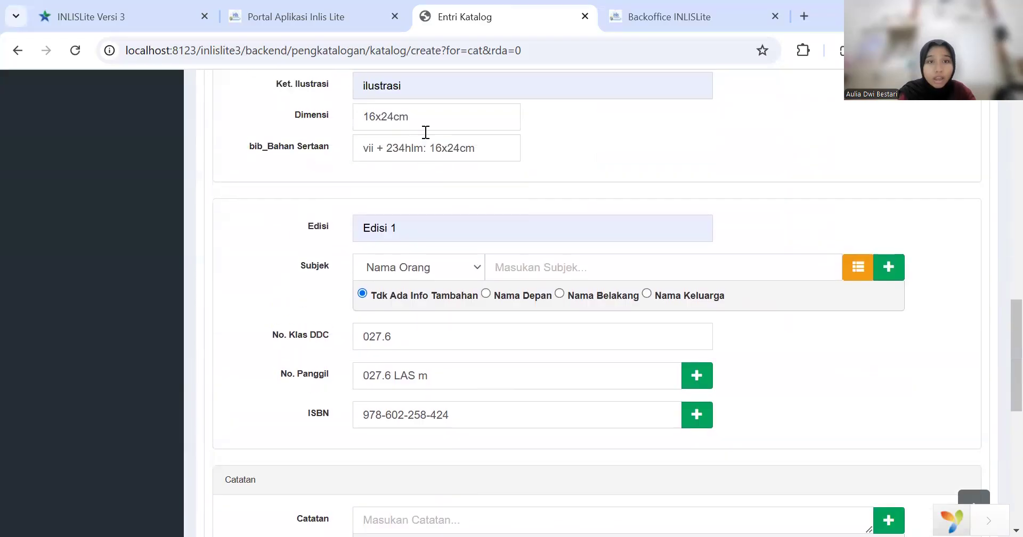
left_click_drag(486, 153, 330, 139)
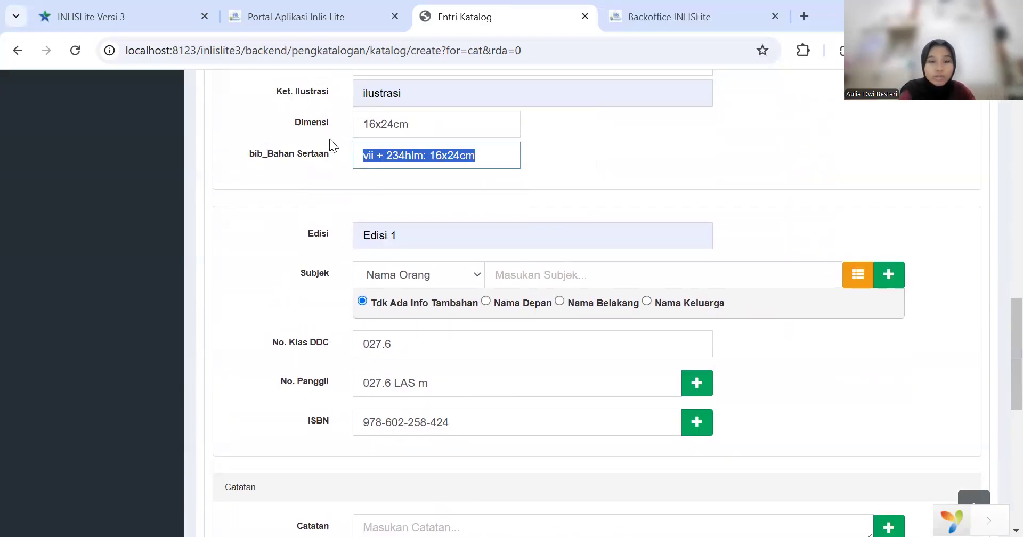
key("Right")
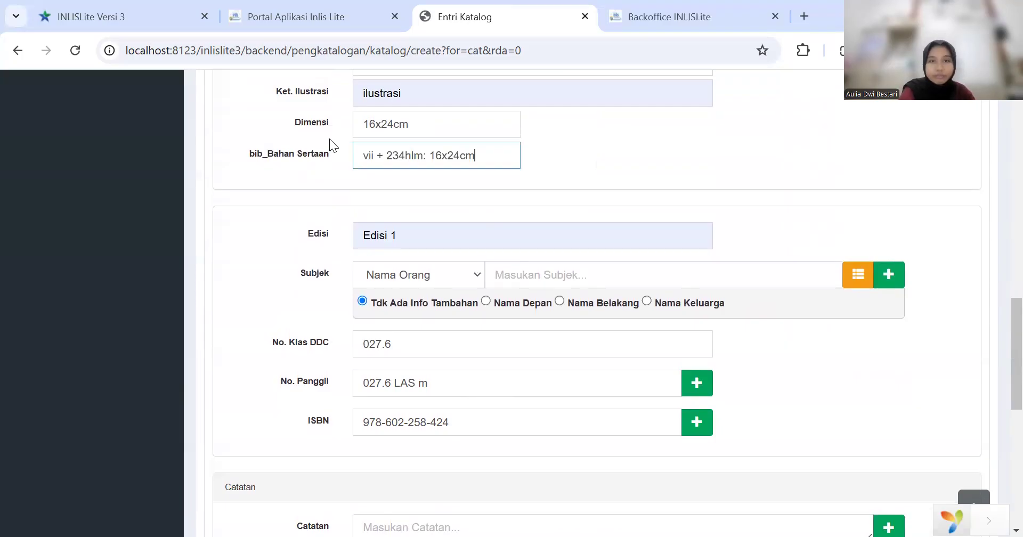
left_click_drag(478, 158, 355, 161)
key("ctrl+c")
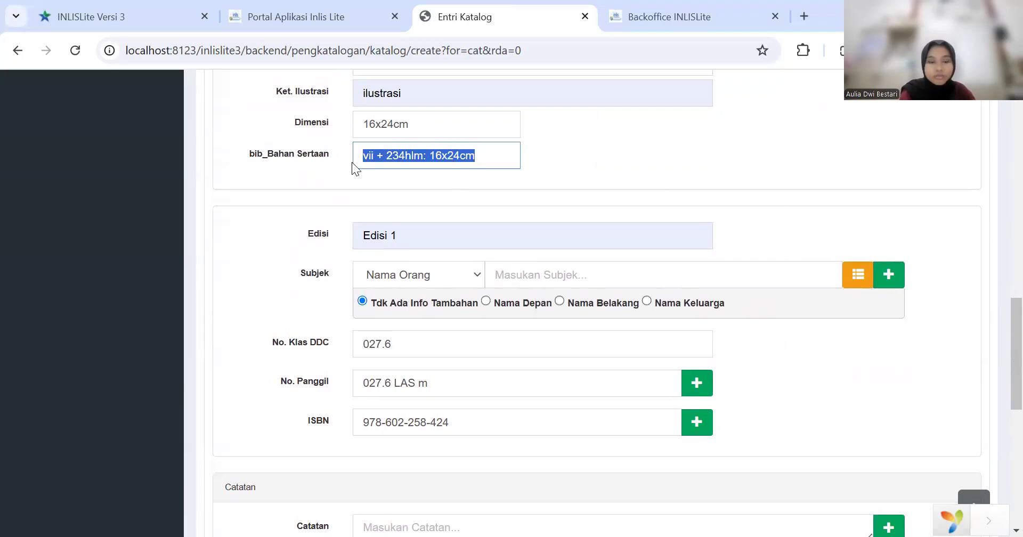
key("BackSpace")
scroll(351, 162, "down", 8)
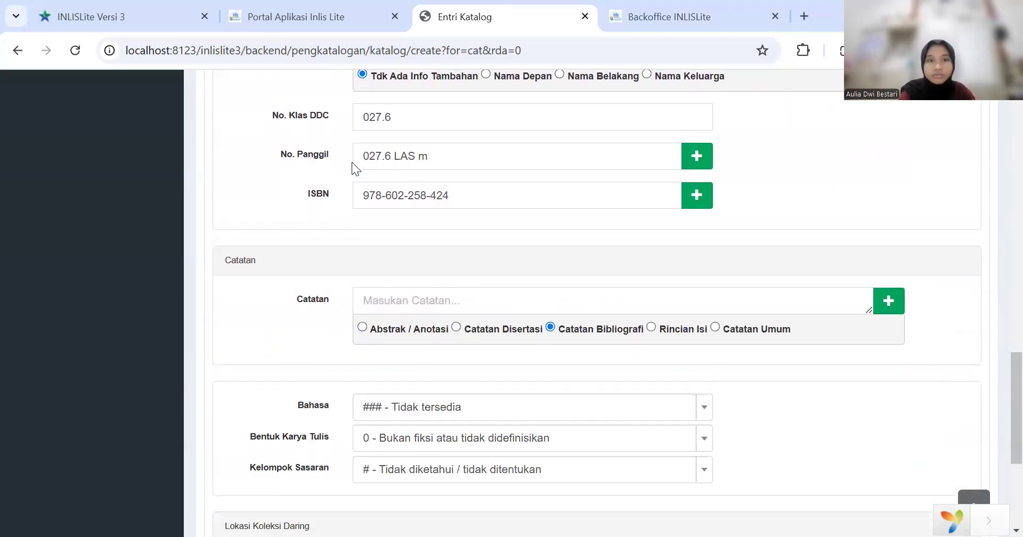
left_click(435, 128)
key("ctrl+v")
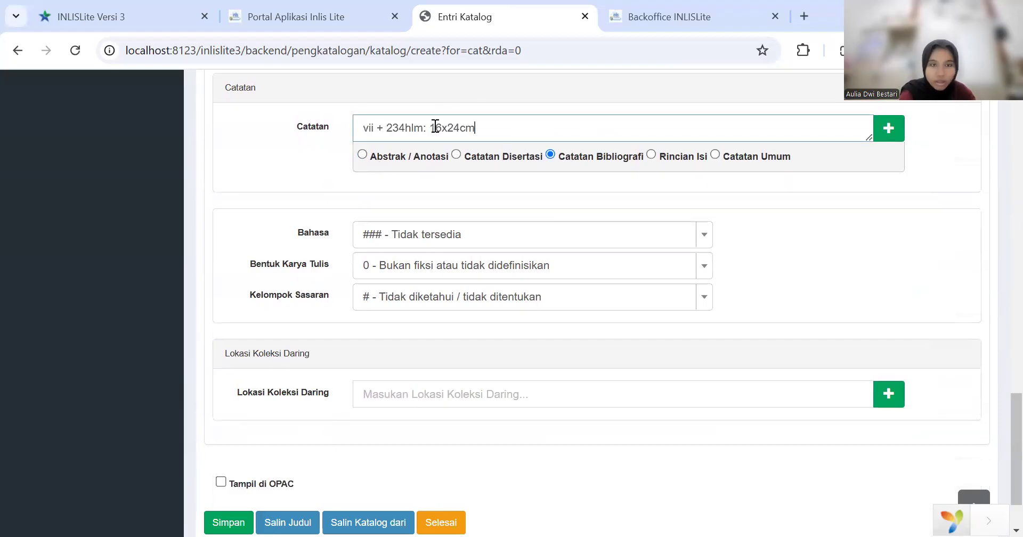
- Set the language (Bahasa) to "ind - Indonesia" and the literary form (Bentuk Karya Tulis) to "0 - Bukan fiksi atau tidak didefinisikan"
left_click(445, 234)
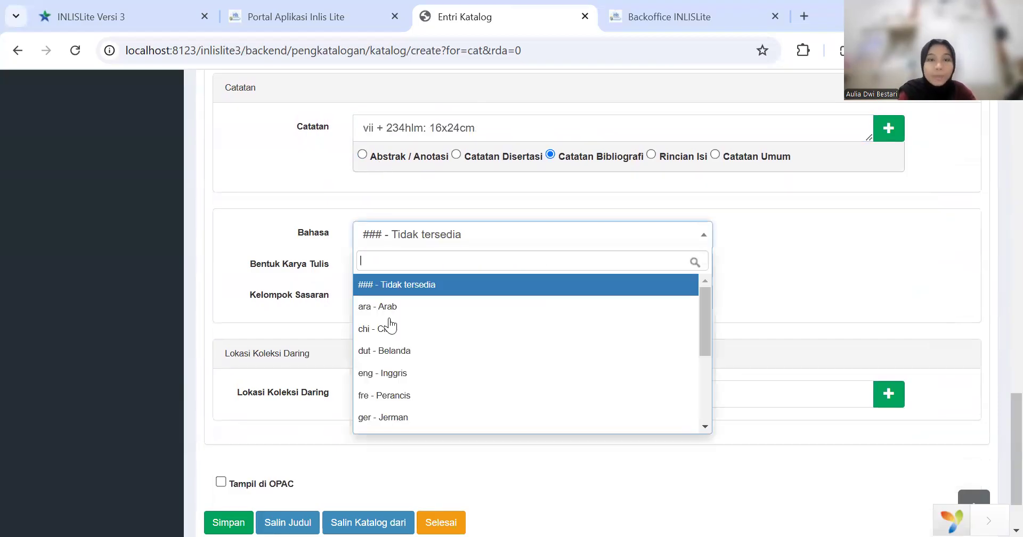
scroll(397, 347, "down", 1)
left_click(405, 365)
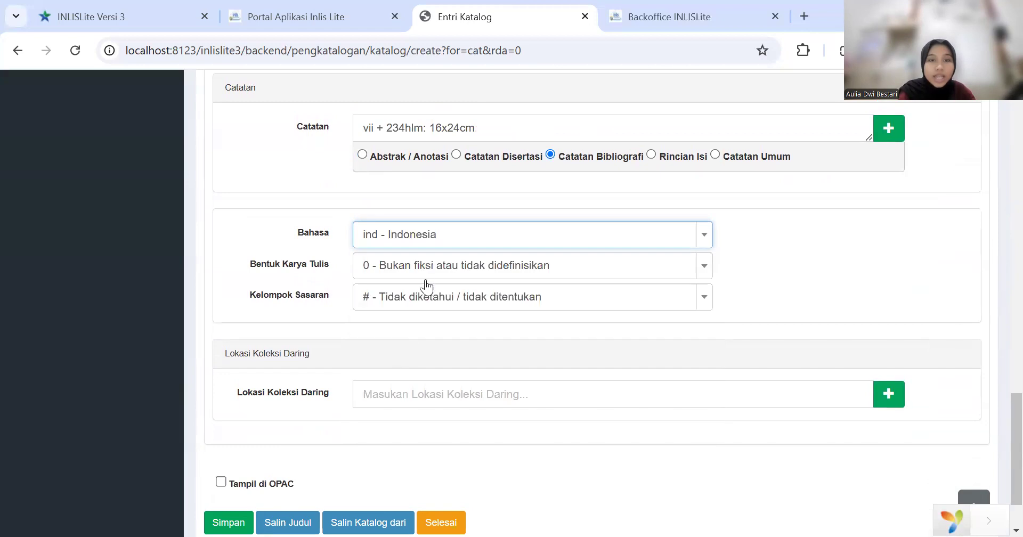
left_click(426, 274)
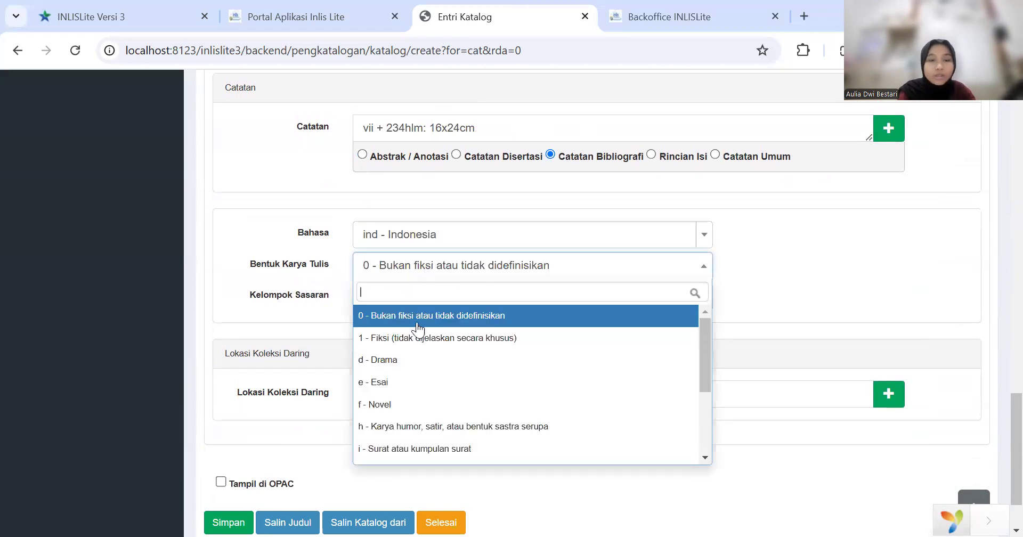
left_click(431, 318)
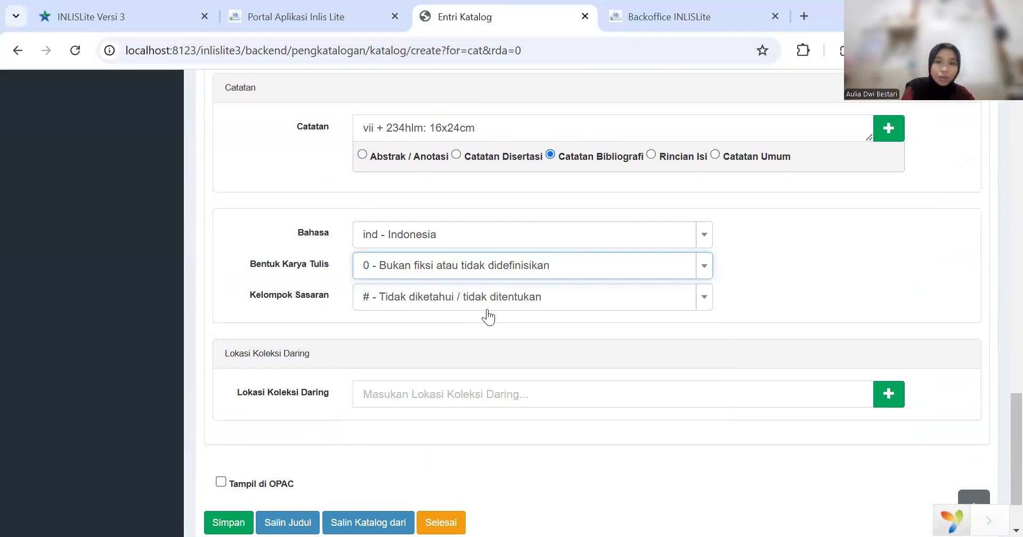
- Enable Tampil di OPAC for the catalogue record, save it and dismiss the notification
scroll(394, 342, "down", 3)
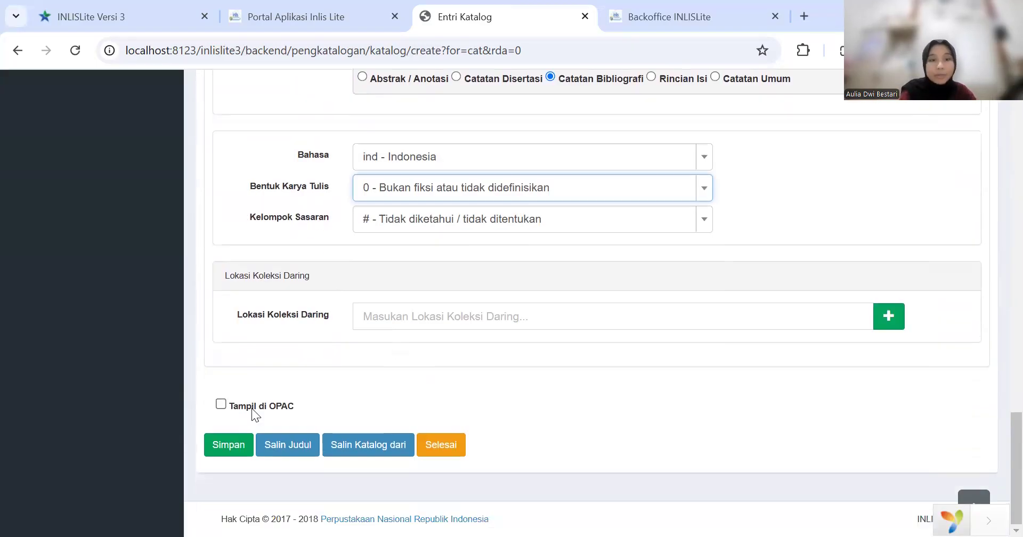
left_click(218, 408)
left_click(220, 405)
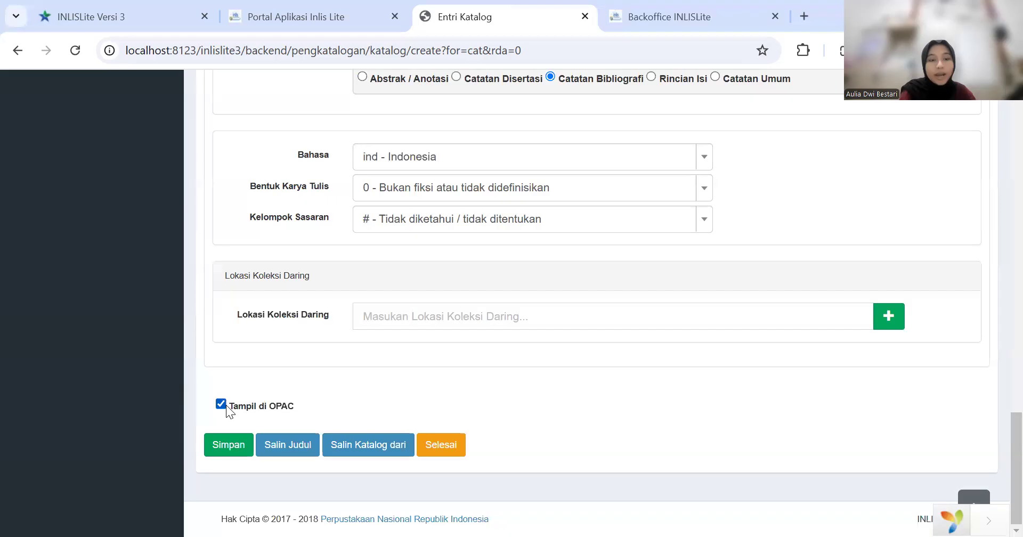
left_click(224, 446)
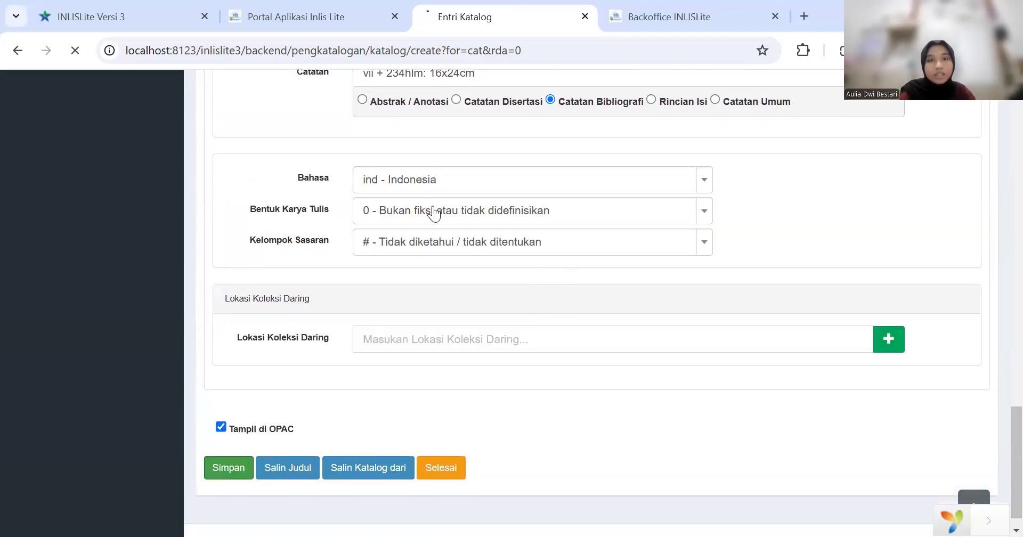
scroll(432, 206, "up", 10)
scroll(433, 205, "up", 7)
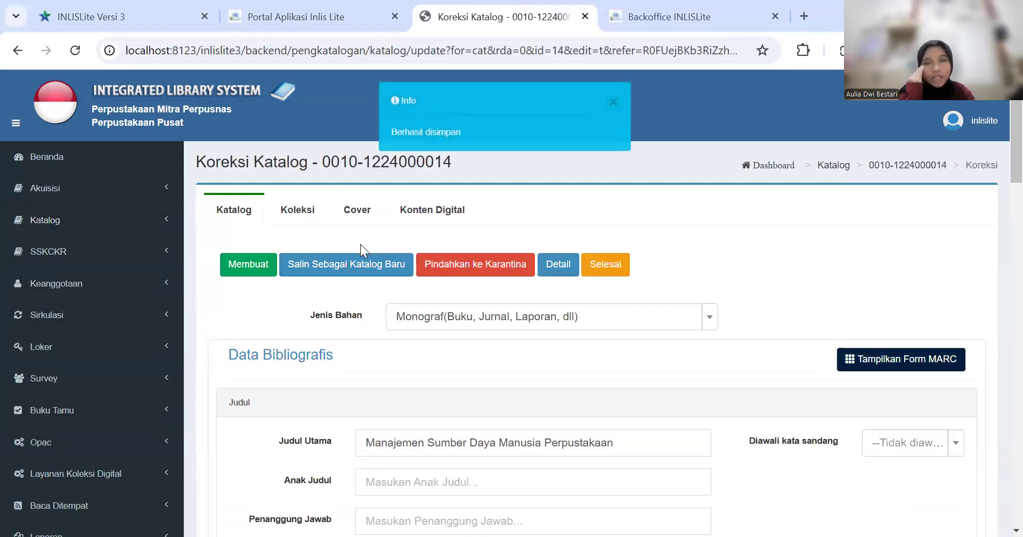
left_click(614, 106)
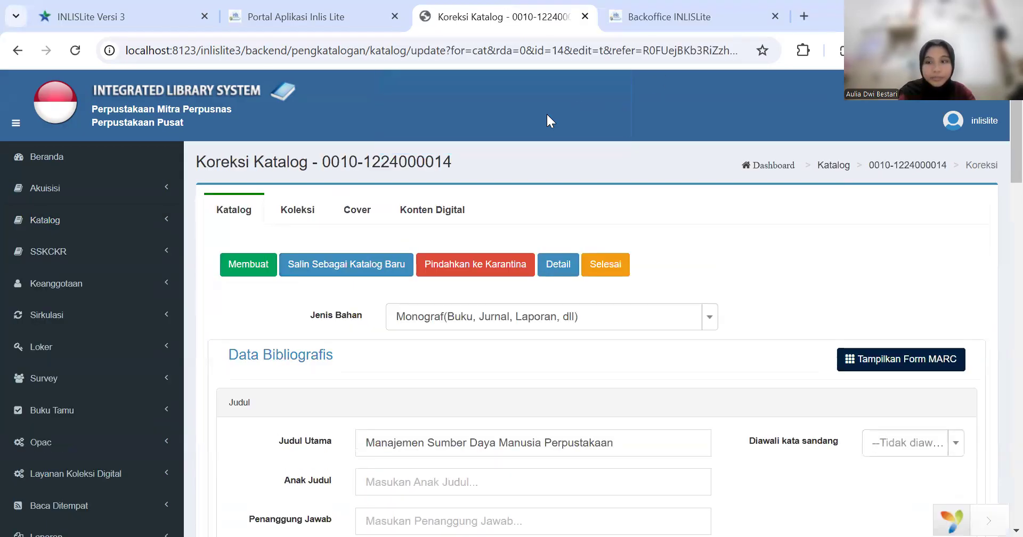
- Start adding a copy (Tambah Eksemplar) to the book's collection with the acquisition date (Tanggal Pengadaan) 01-09-2012
left_click(293, 210)
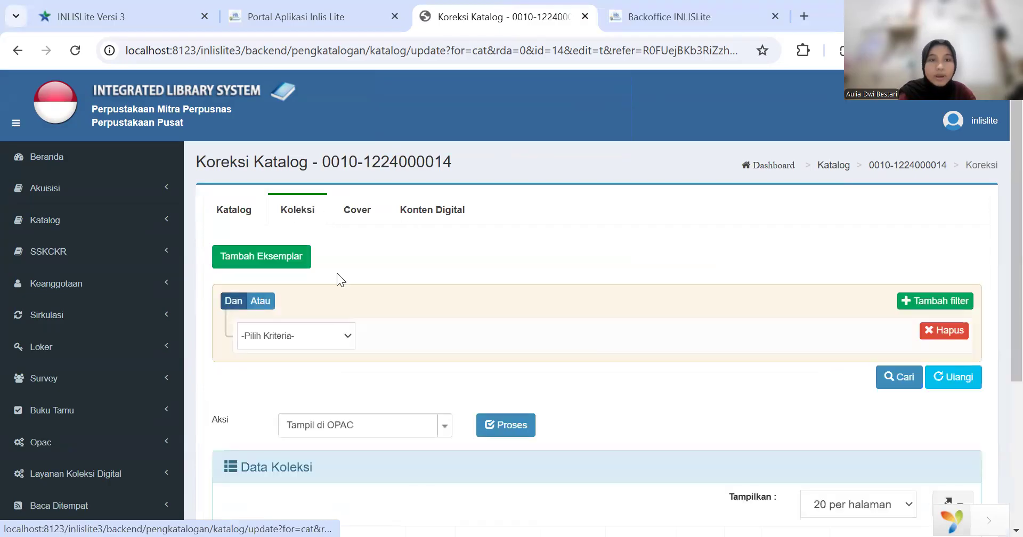
left_click(263, 258)
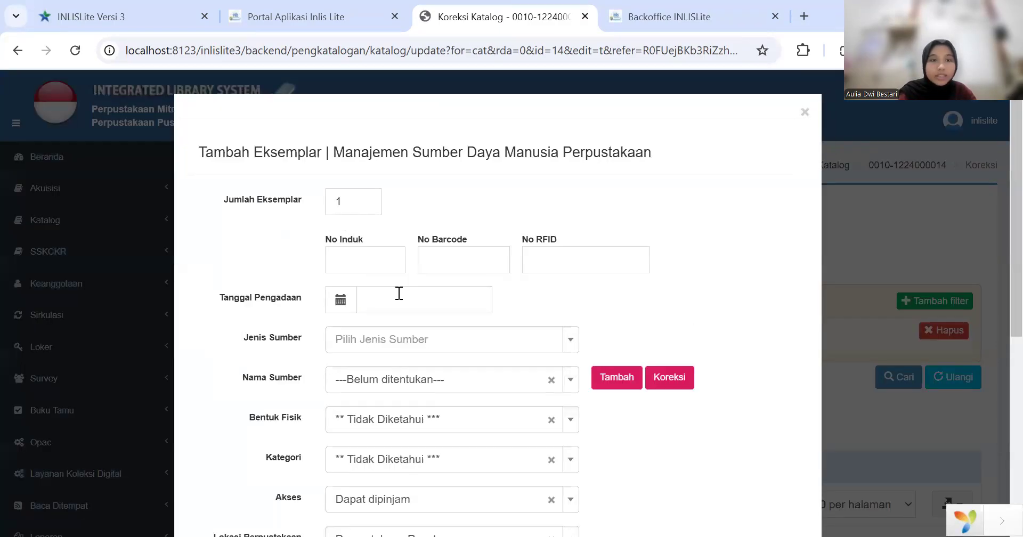
left_click(398, 293)
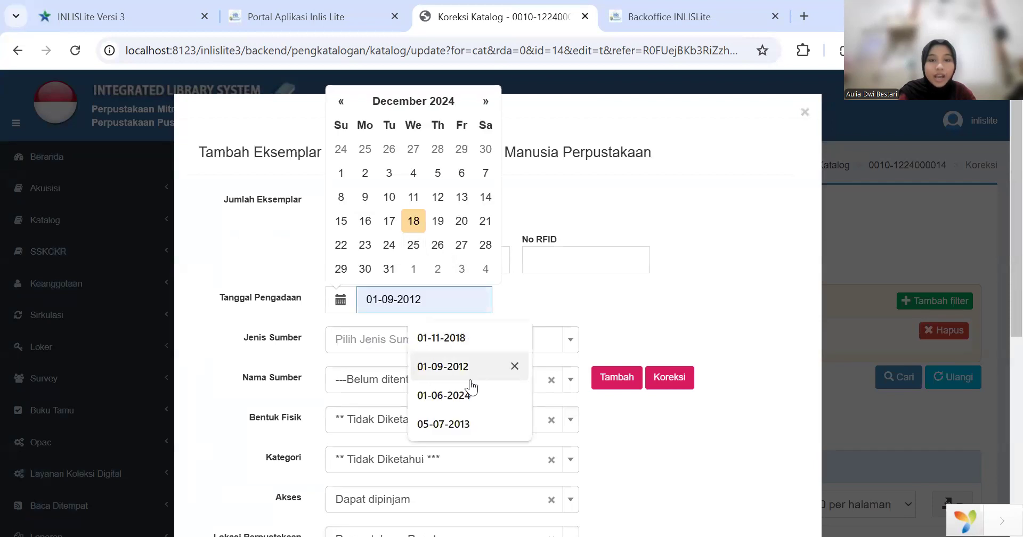
left_click(442, 368)
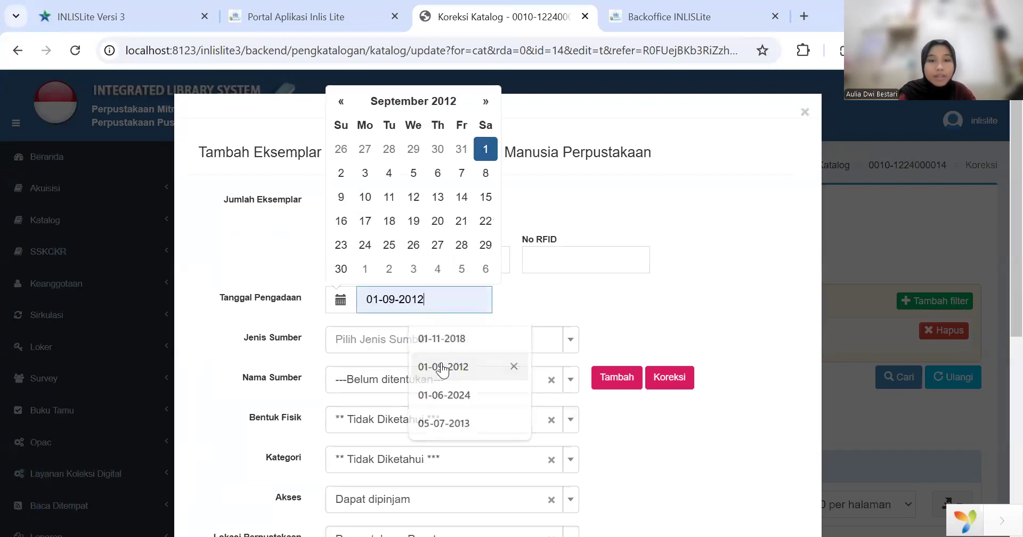
scroll(441, 368, "down", 3)
left_click(590, 168)
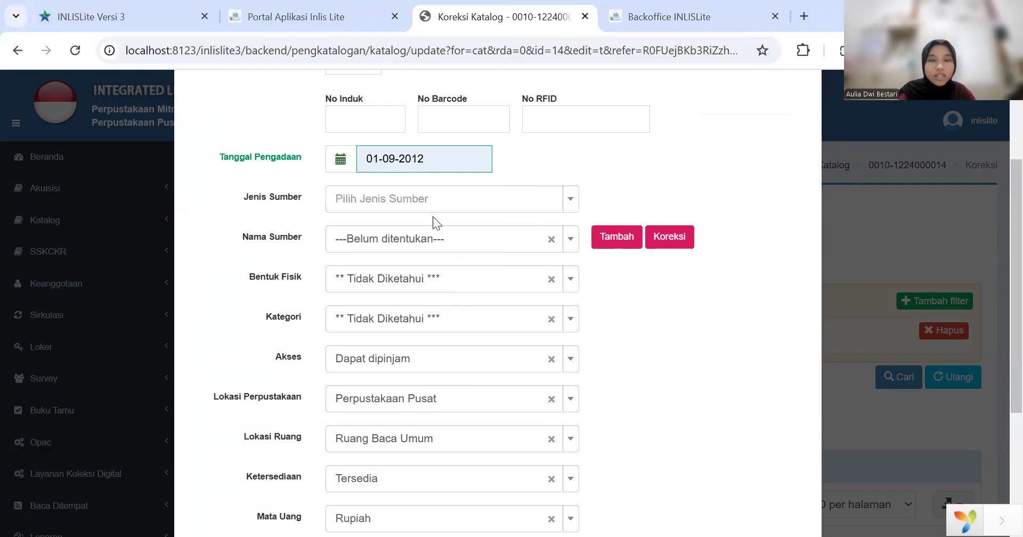
- Set the copy's source type (Jenis Sumber) to Hadiah/Hibah and leave the source name (Nama Sumber) undetermined
left_click(383, 191)
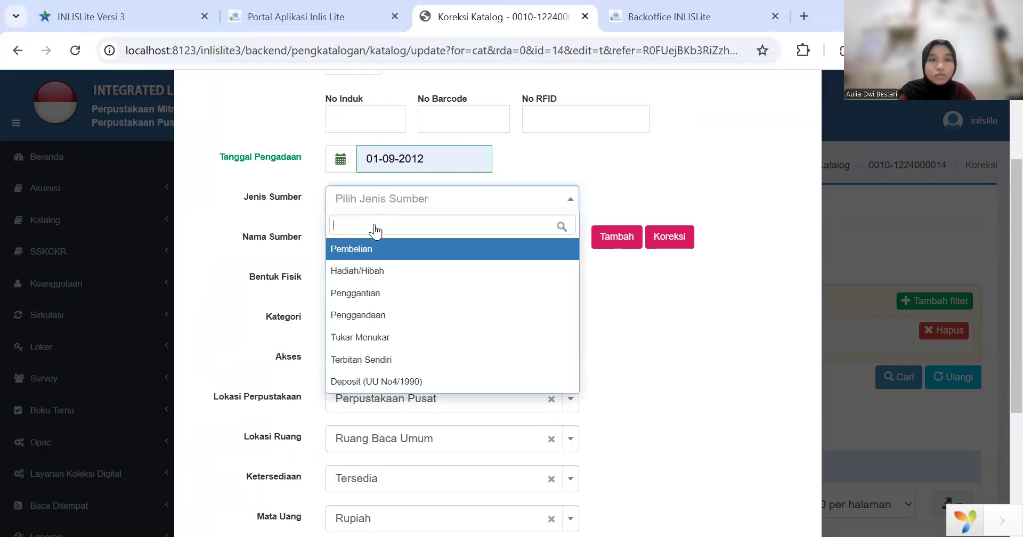
left_click(358, 272)
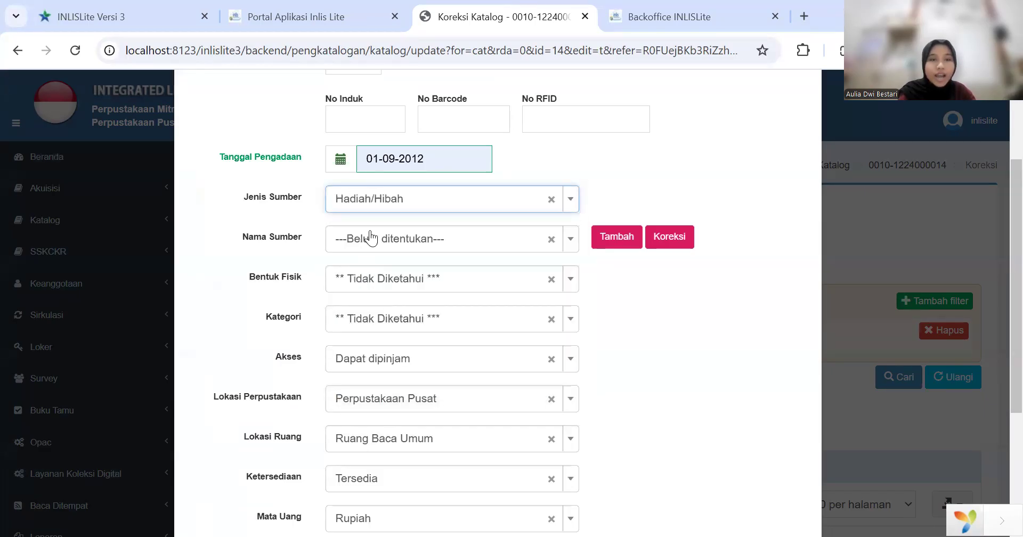
left_click(371, 238)
left_click(374, 241)
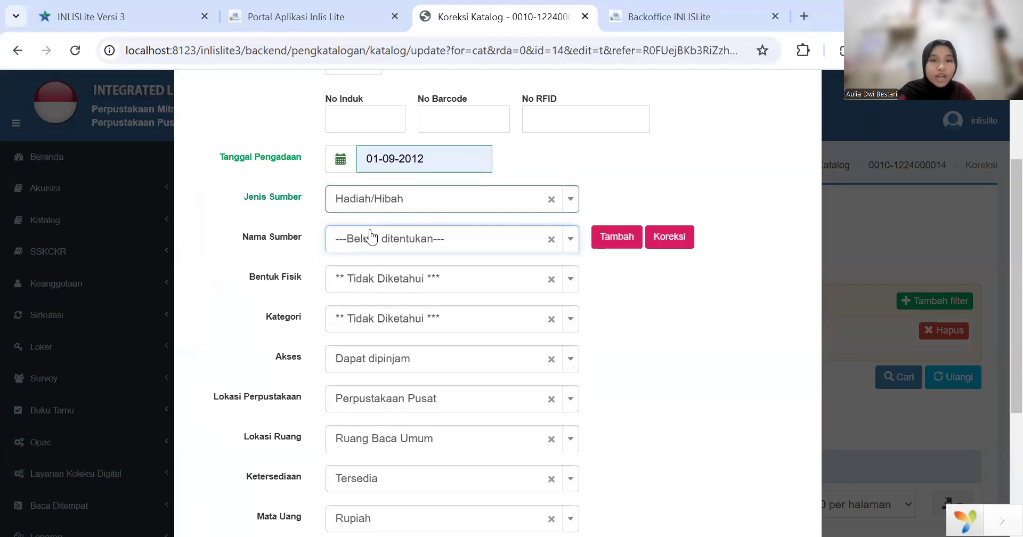
- Set the copy's physical form (Bentuk Fisik) to Buku and its category (Kategori) to Koleksi Umum, save the copy and dismiss the notification
left_click(376, 278)
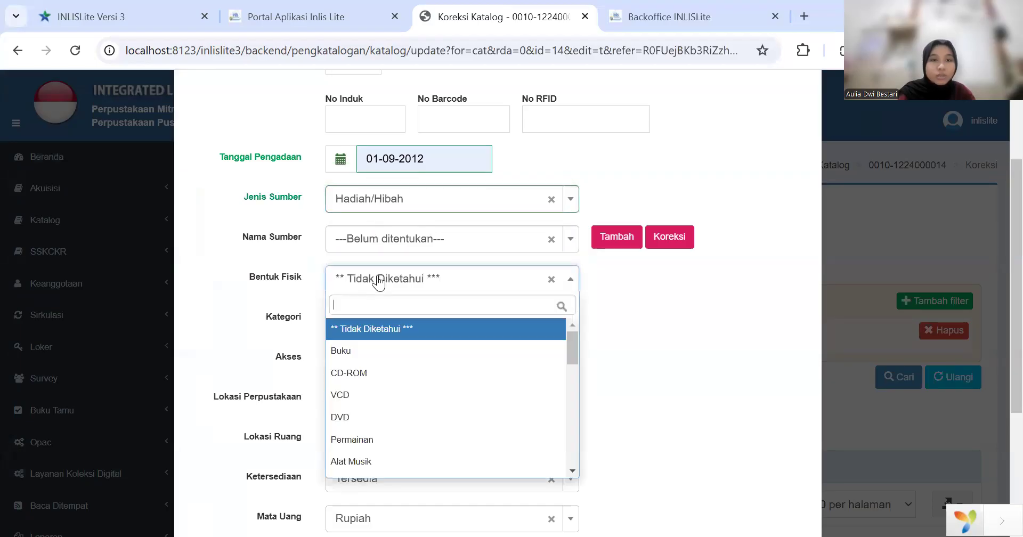
left_click(366, 351)
scroll(366, 347, "down", 4)
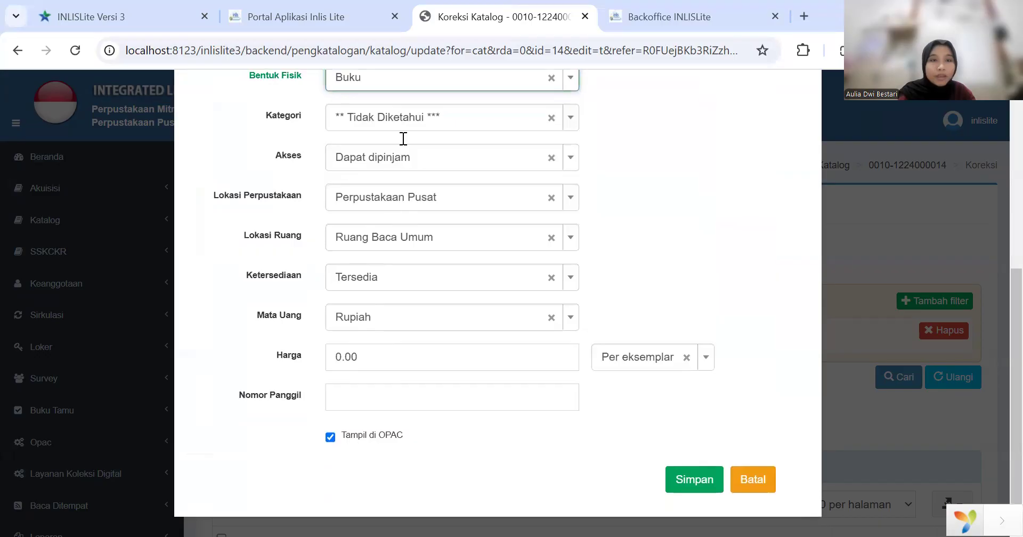
left_click(379, 124)
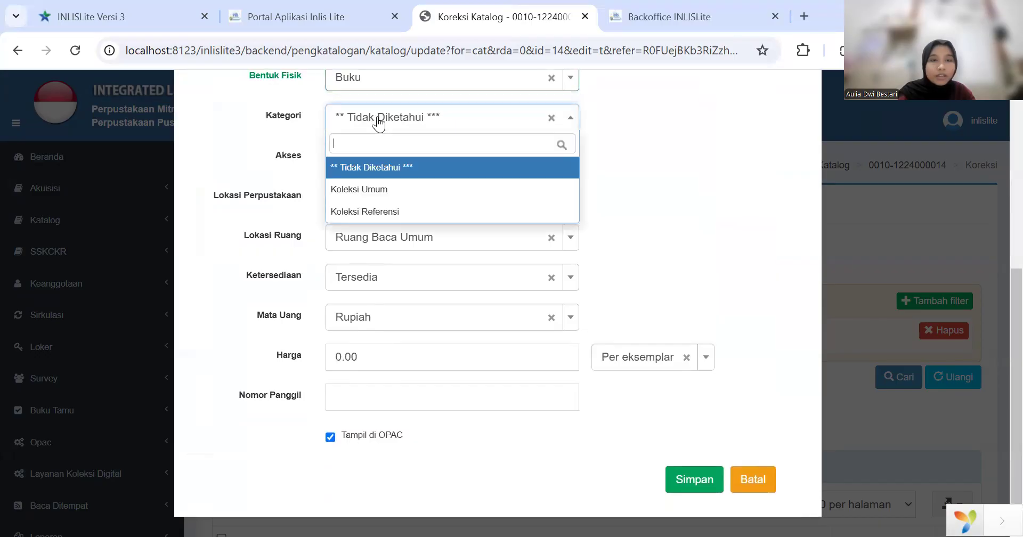
left_click(349, 192)
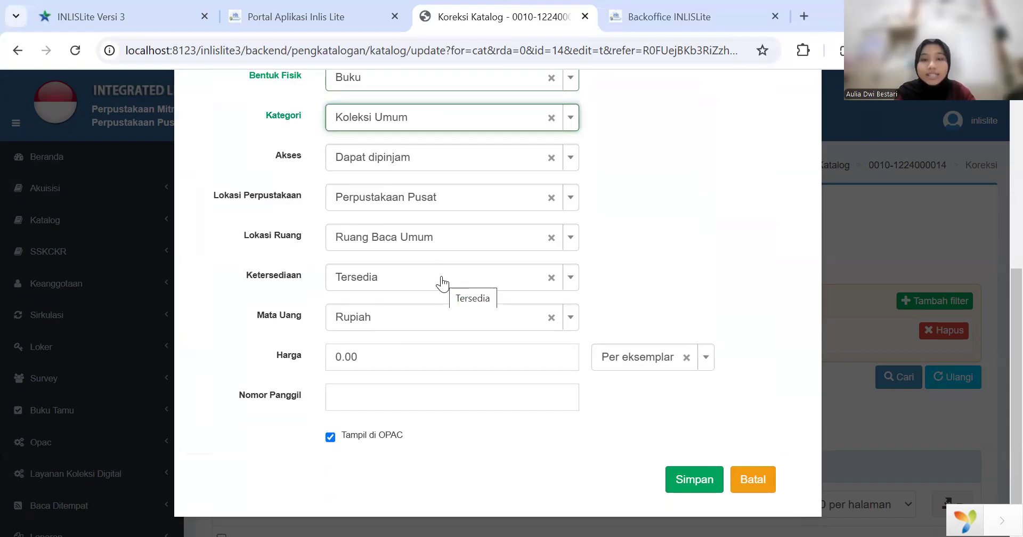
left_click(693, 477)
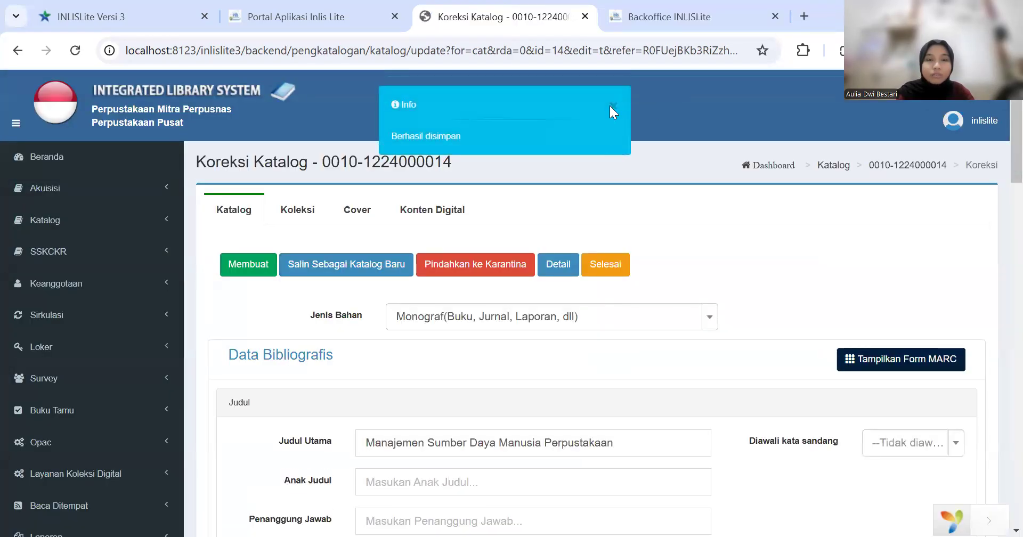
left_click(610, 106)
- Upload the image "WhatsApp Image 2024-12-18 at 15.20.07" from Downloads as the book's cover
left_click(355, 213)
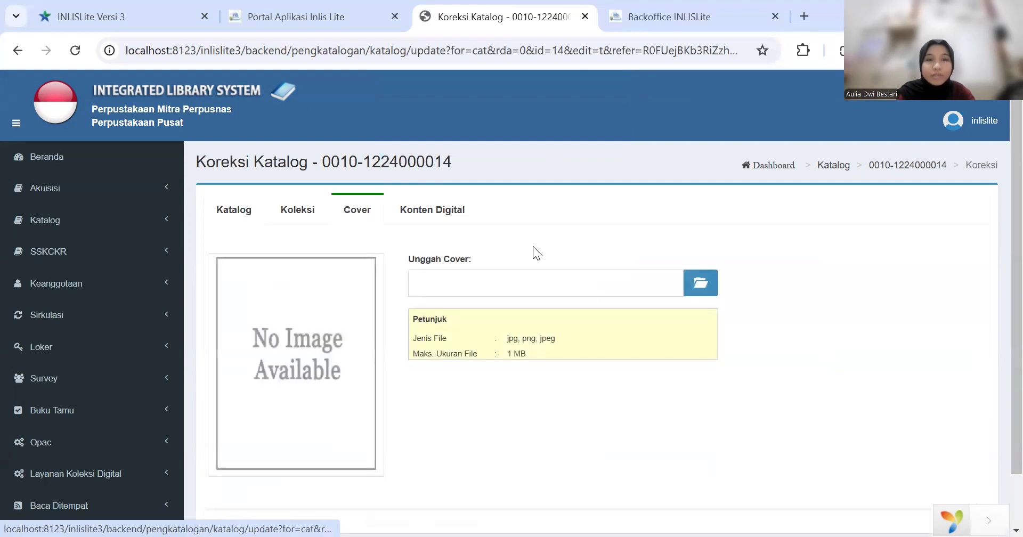
left_click(710, 283)
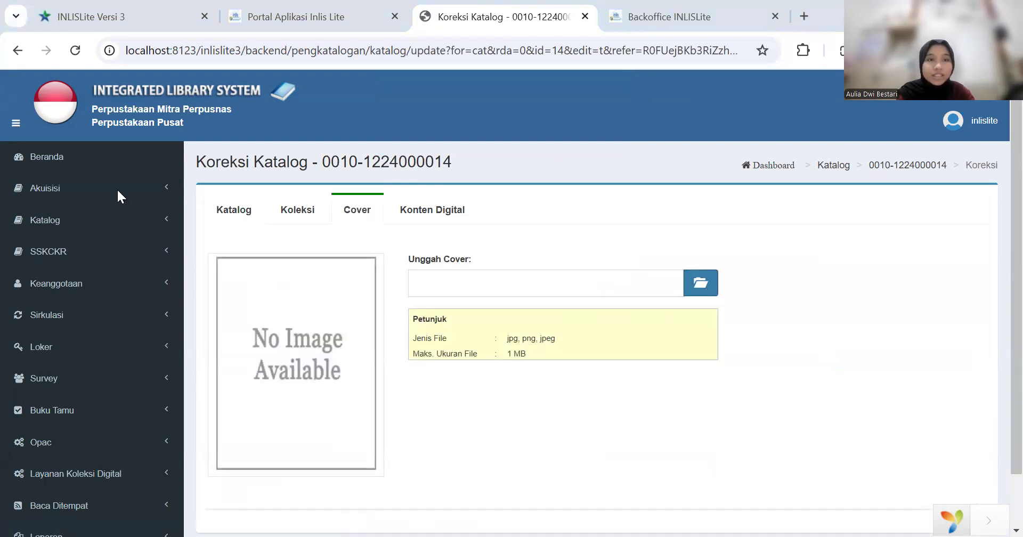
left_click(227, 136)
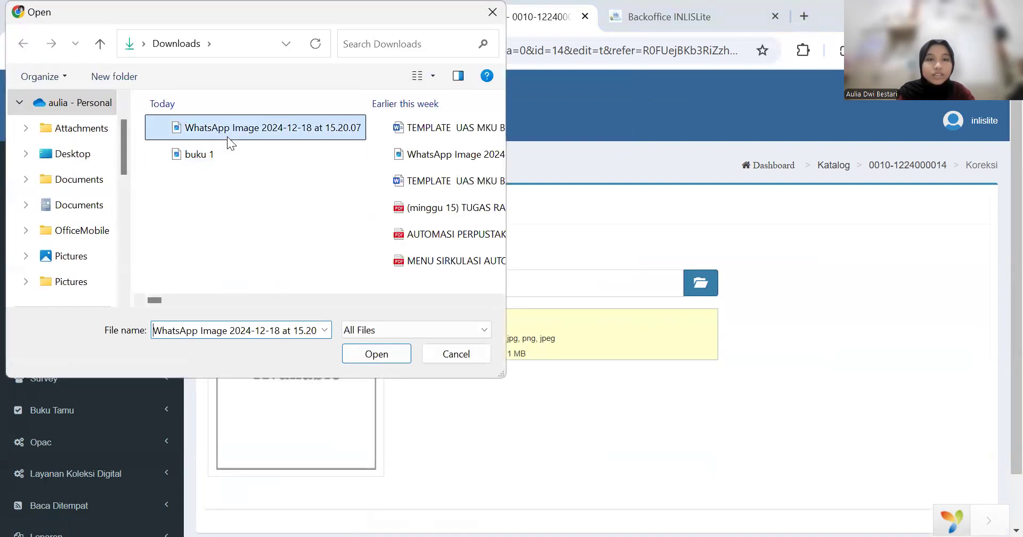
left_click(373, 355)
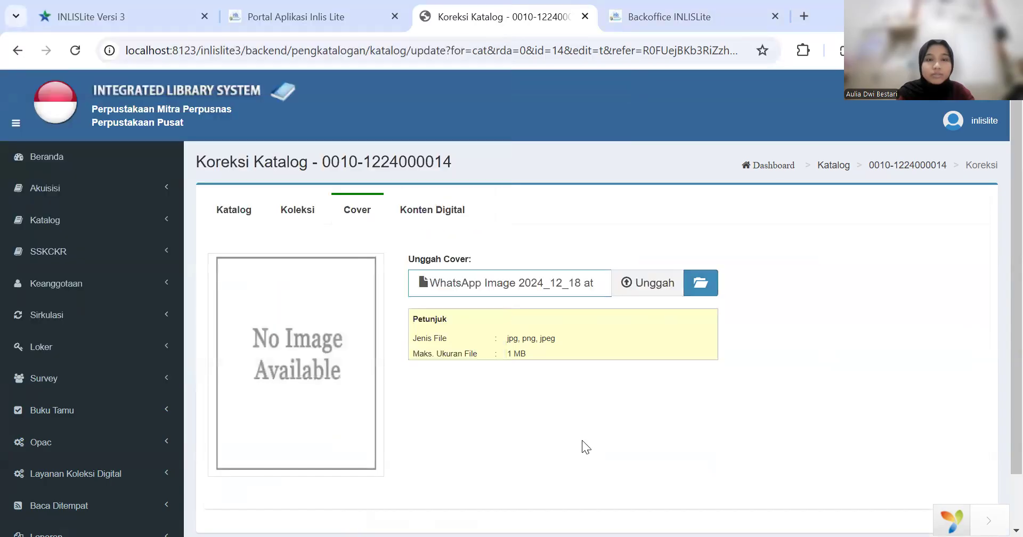
left_click(637, 293)
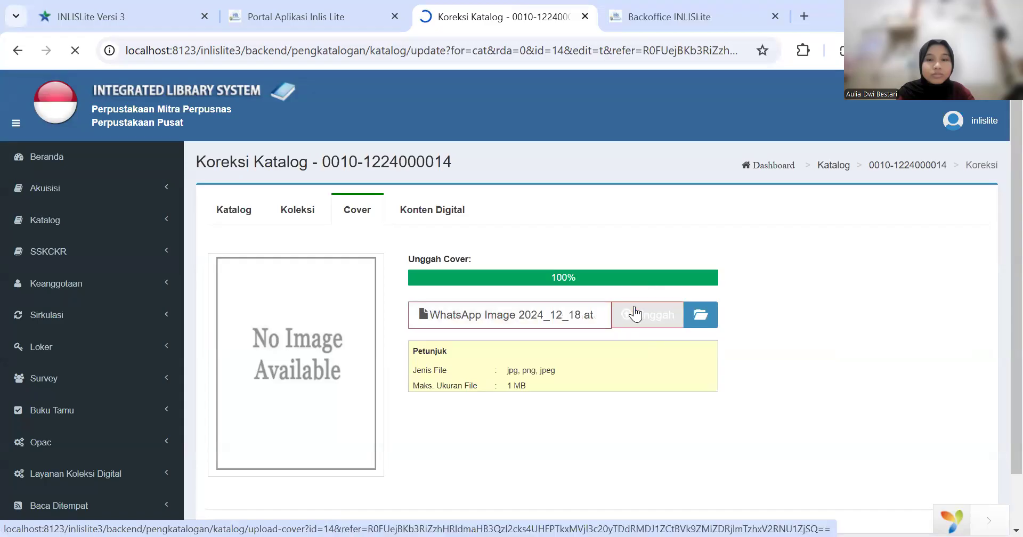
scroll(628, 430, "down", 3)
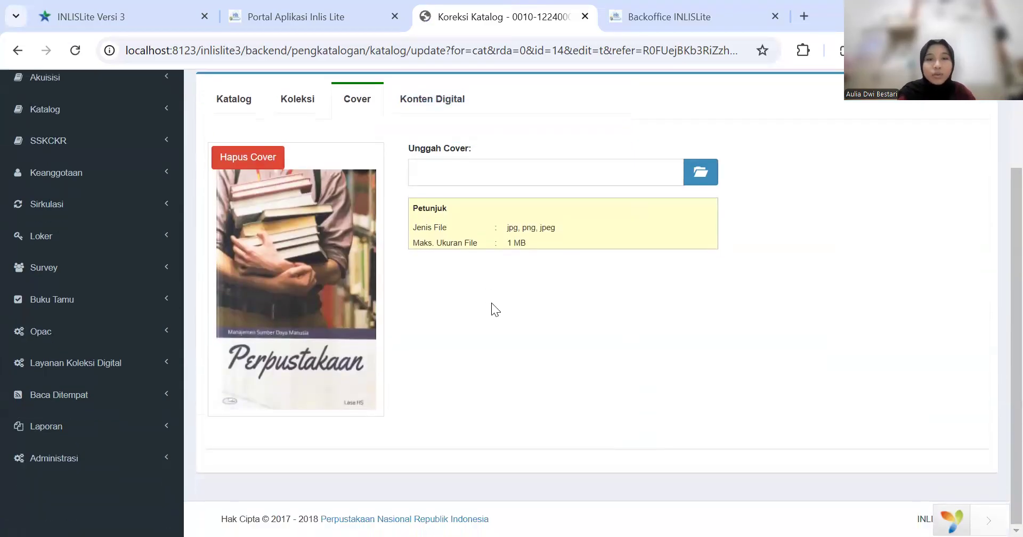
scroll(491, 303, "up", 3)
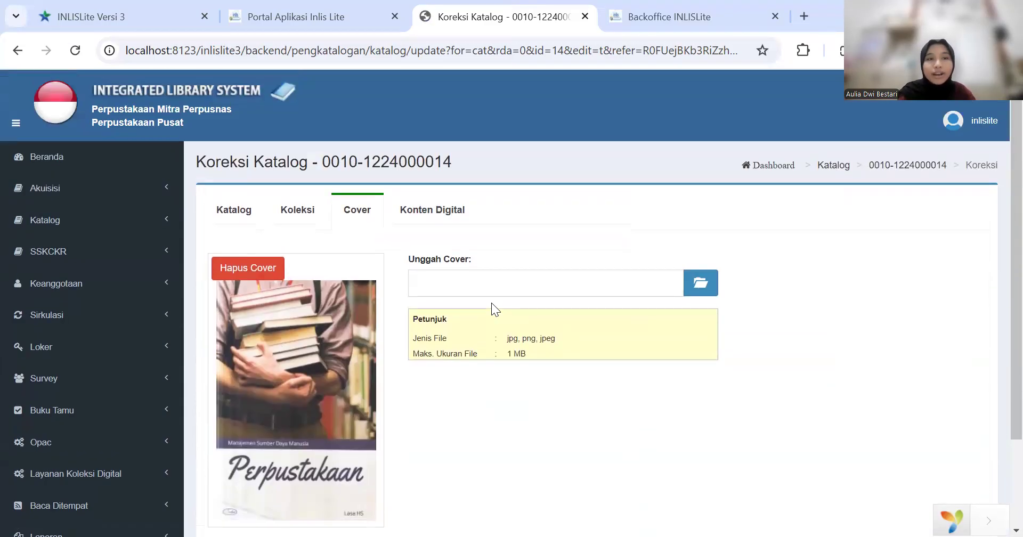
- Examine the digital content (Konten Digital) upload options for the catalogue record
left_click(436, 210)
scroll(464, 309, "down", 3)
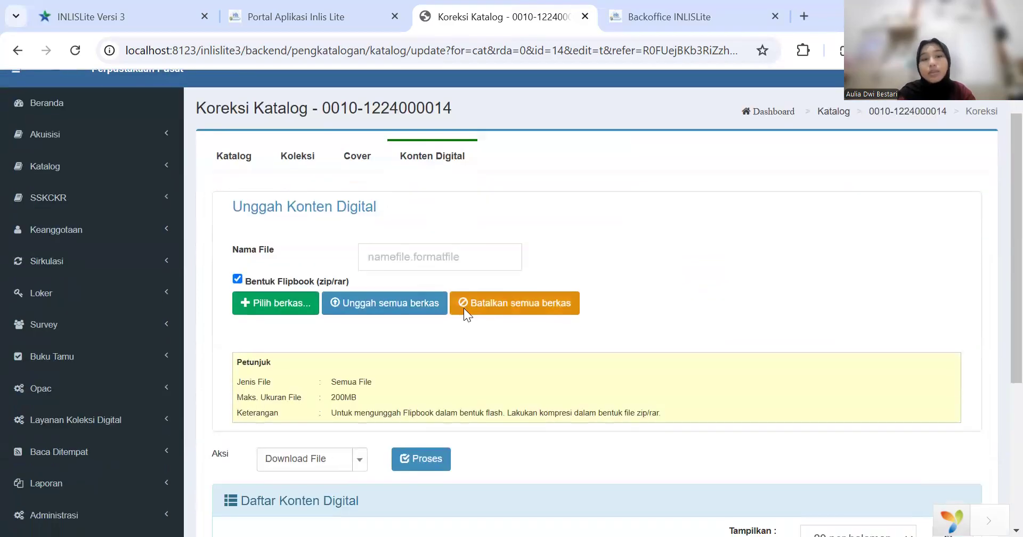
scroll(464, 308, "up", 2)
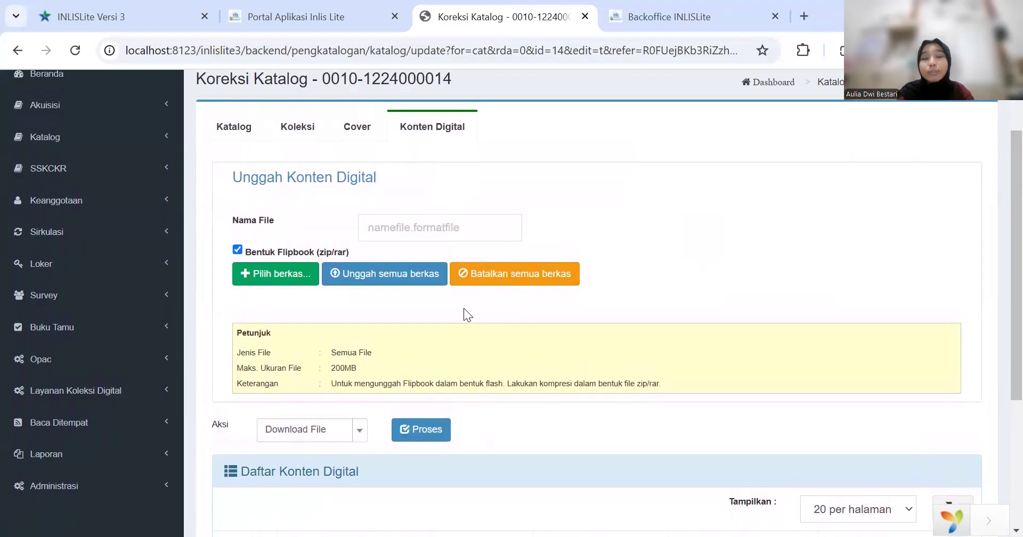
- Save the catalogue record again and finish editing it (Selesai) to return to the catalogue list
left_click(246, 131)
scroll(588, 279, "down", 15)
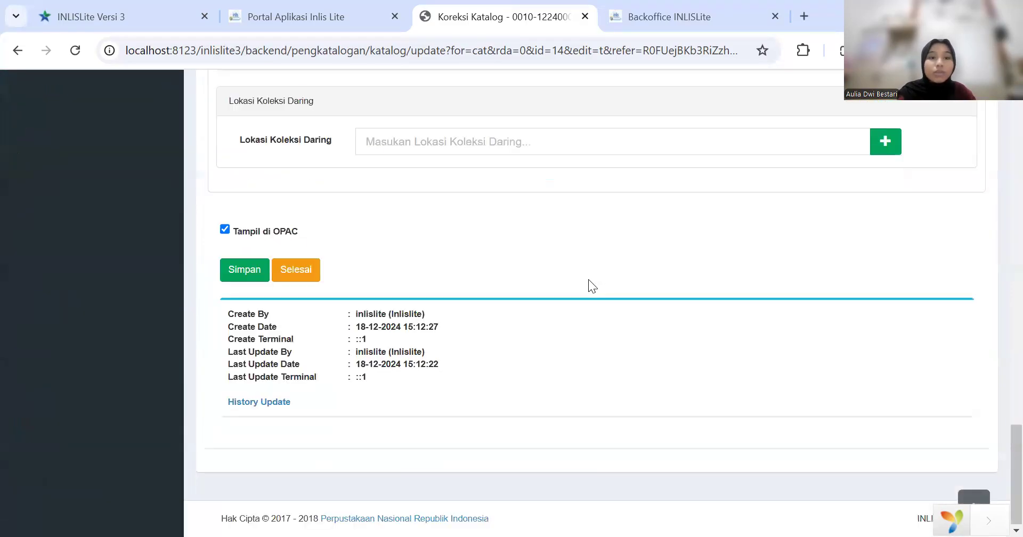
left_click(249, 274)
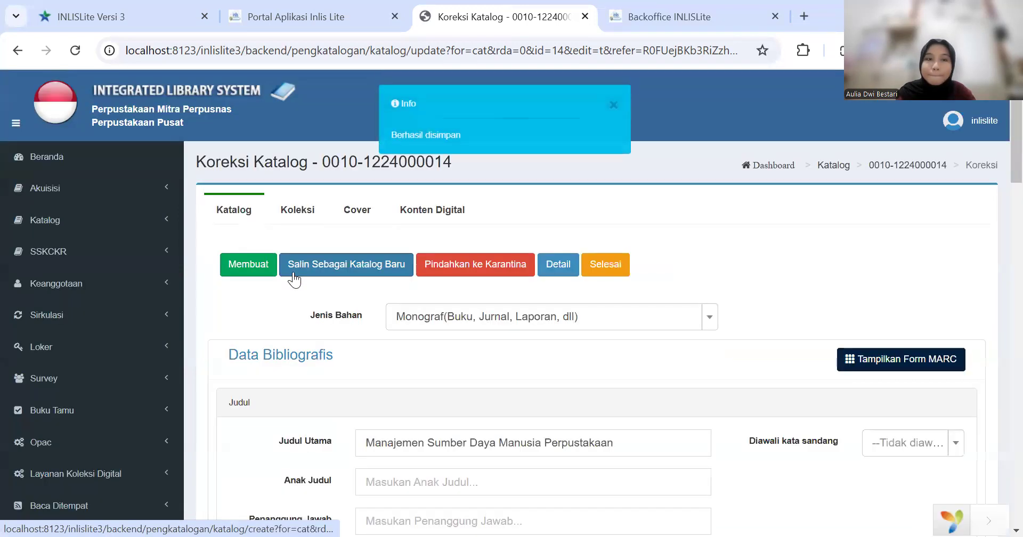
scroll(301, 407, "down", 10)
scroll(301, 407, "down", 10)
left_click(296, 269)
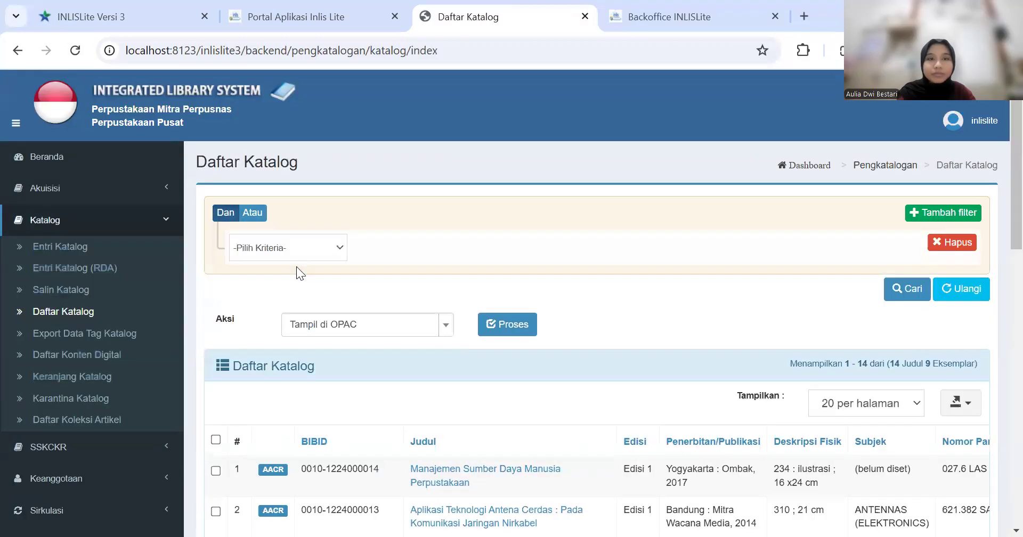
- Review the catalogued titles in the catalogue list (Daftar Katalog)
scroll(388, 372, "down", 4)
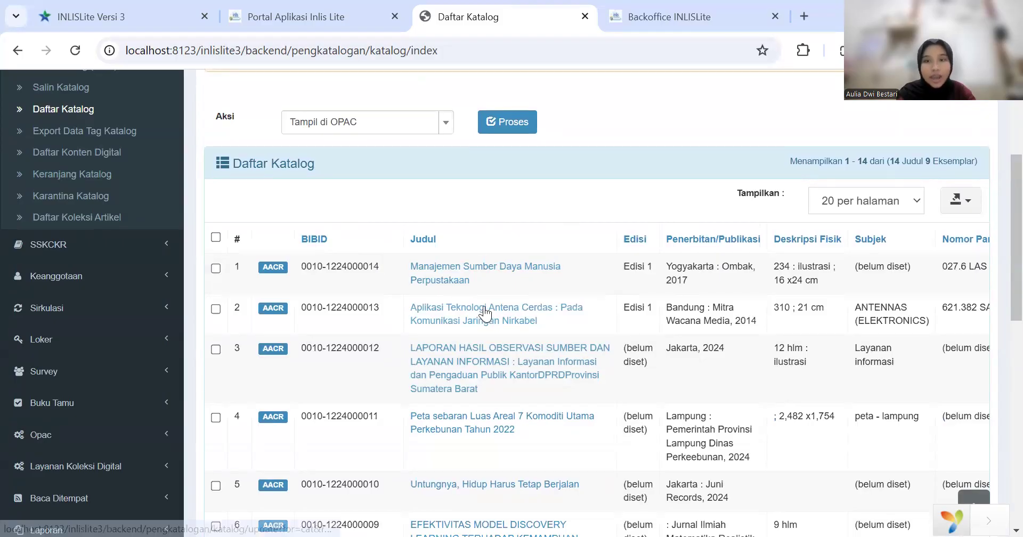
scroll(483, 308, "up", 3)
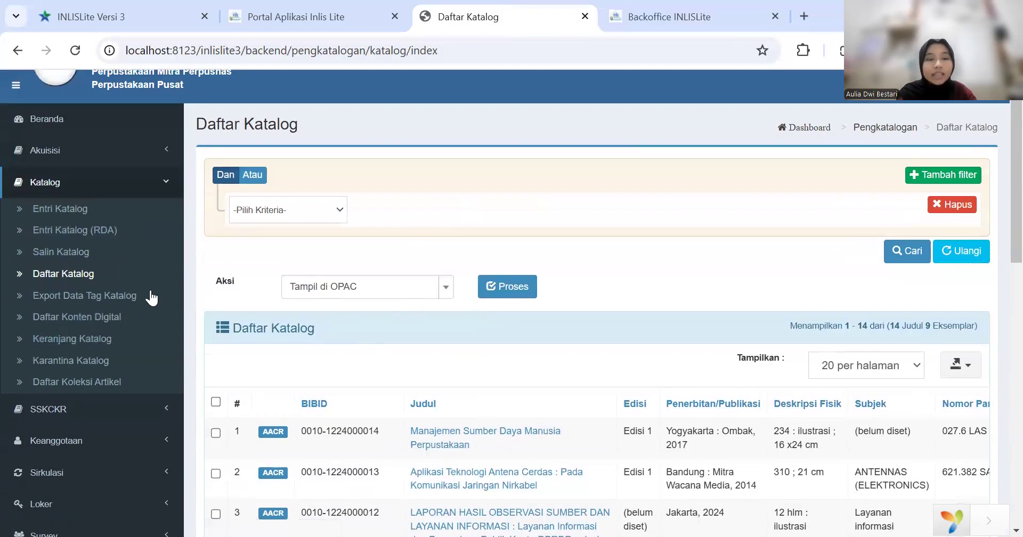
left_click(79, 186)
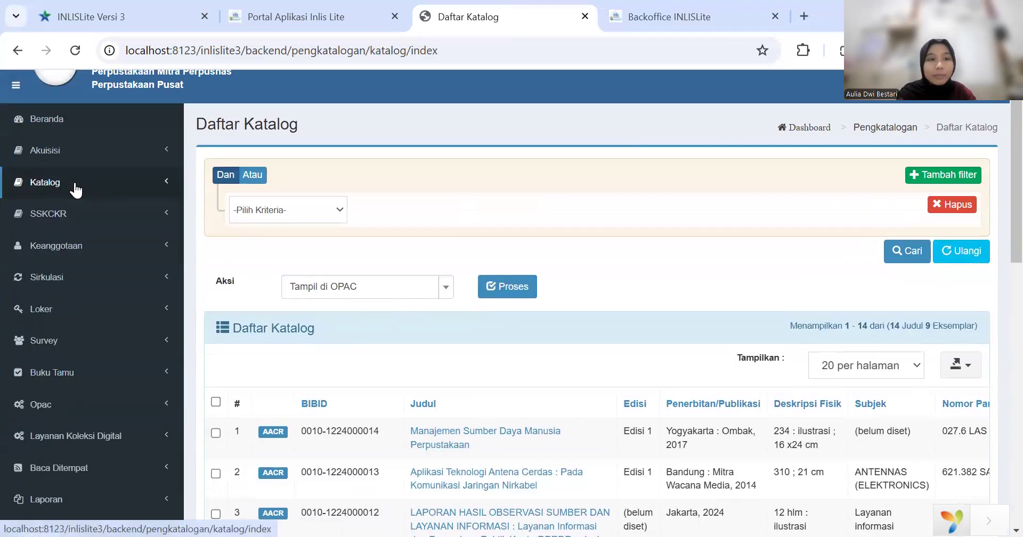
left_click(38, 185)
left_click(38, 186)
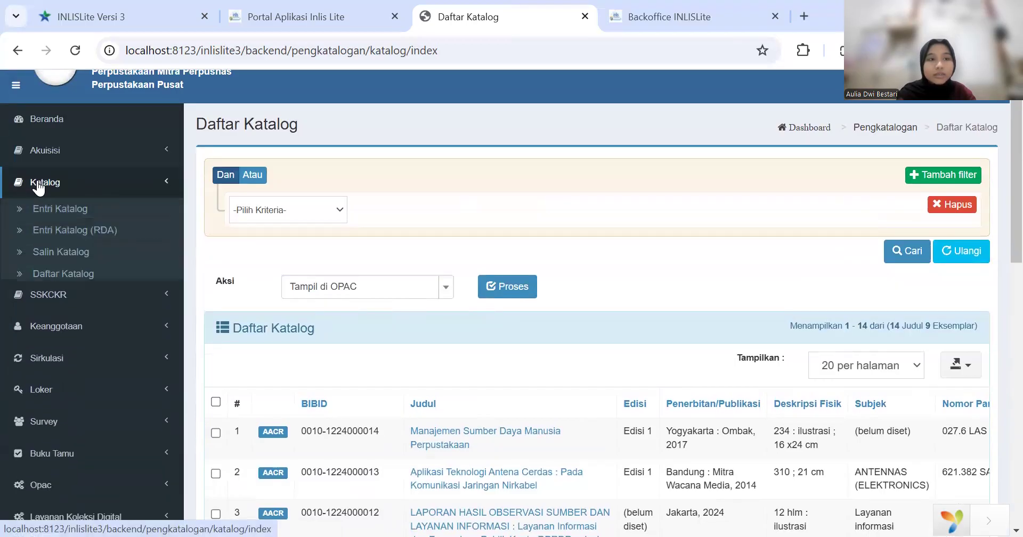
- Return to the home dashboard (Beranda) and view the details of the title total (Judul)
left_click(69, 131)
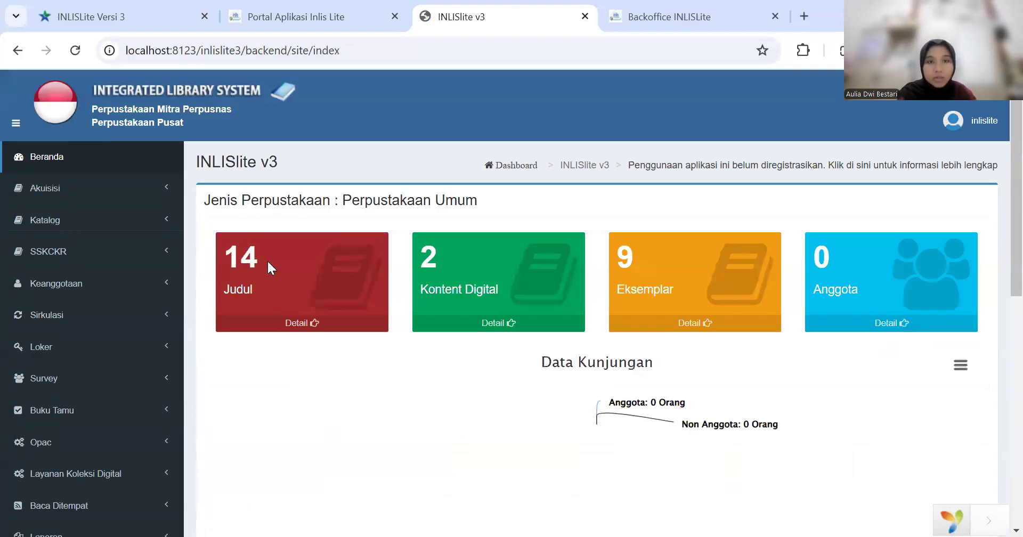
left_click(260, 321)
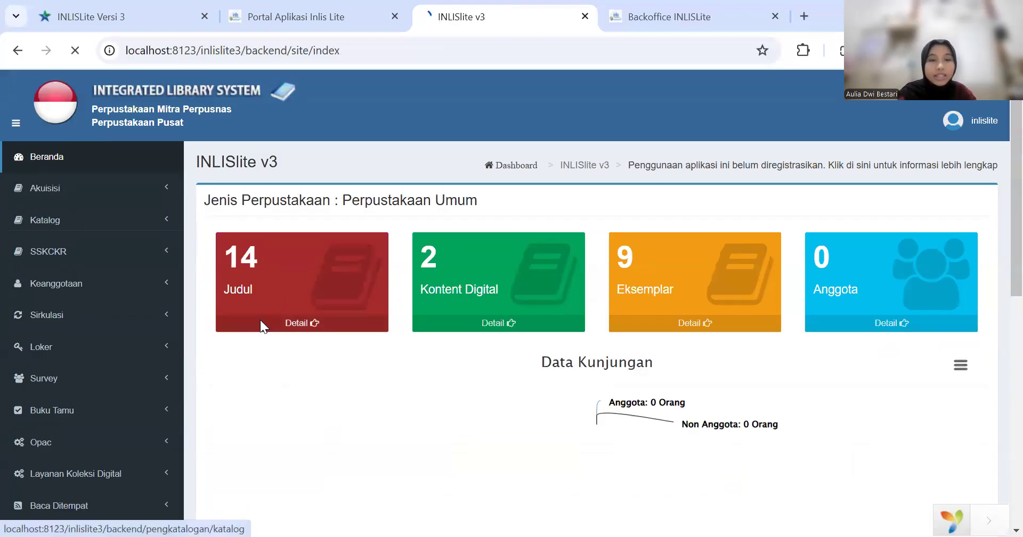
scroll(319, 389, "down", 4)
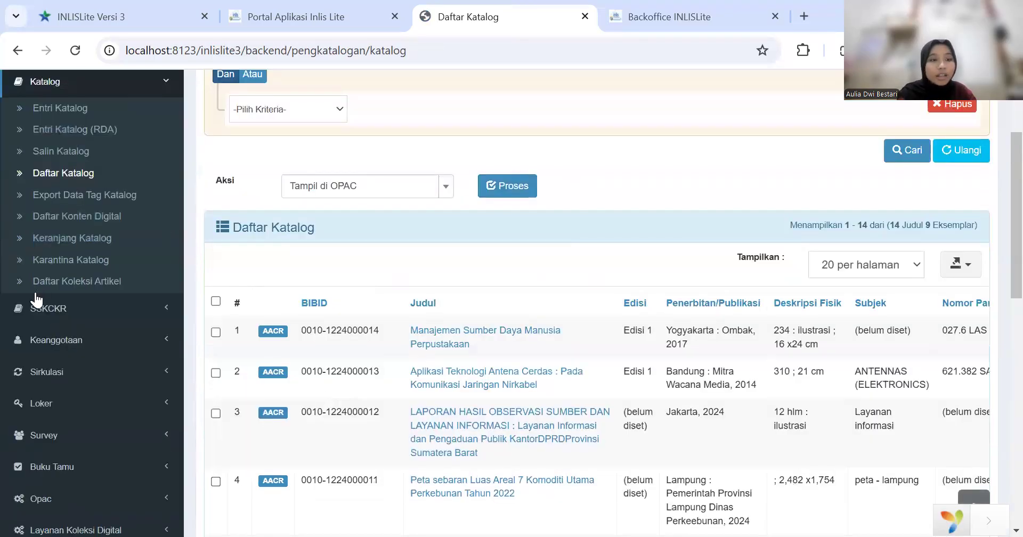
scroll(82, 201, "down", 5)
left_click(80, 201)
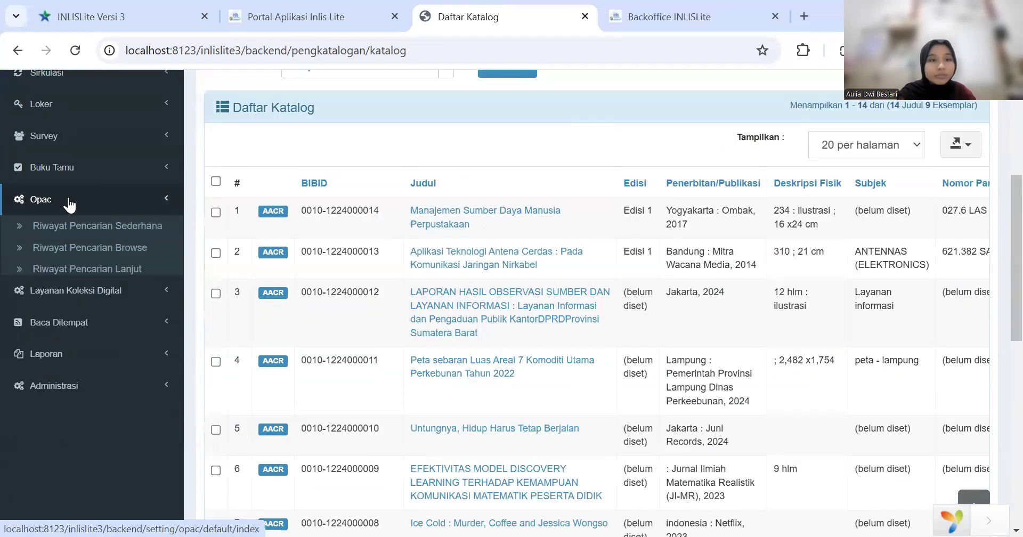
left_click(36, 202)
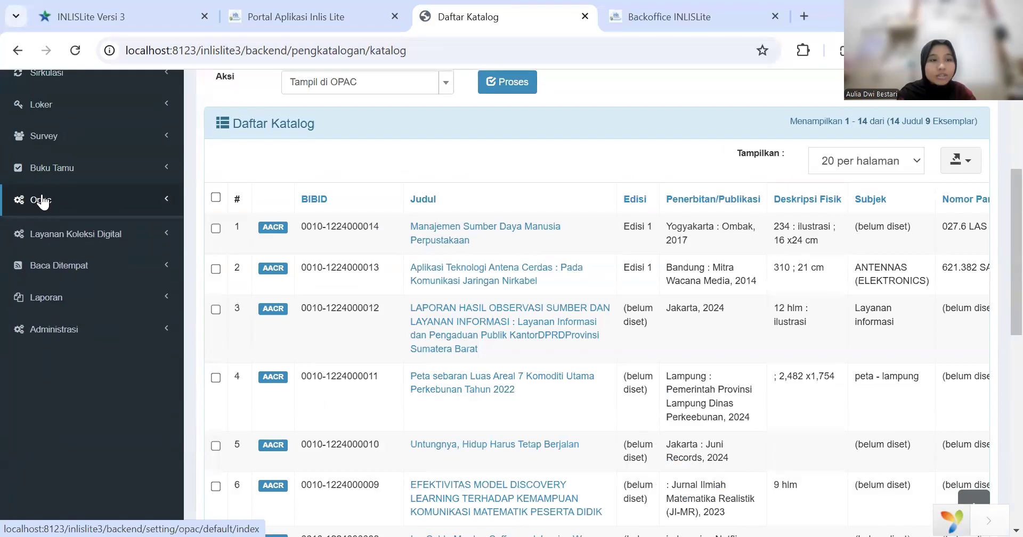
- Open a blank catalogue entry form (Entri Katalog)
scroll(164, 259, "up", 5)
left_click(45, 221)
left_click(64, 246)
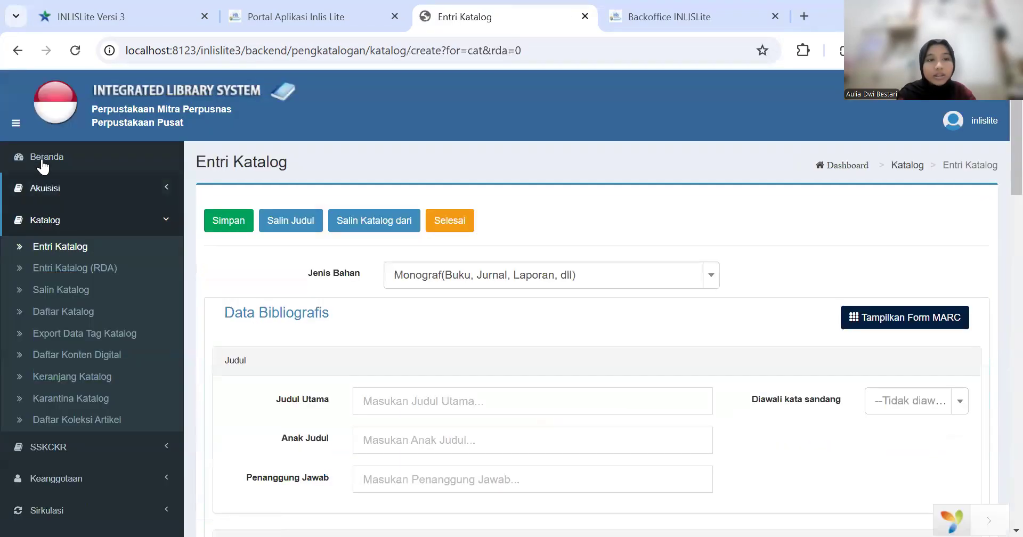
- Return to the home dashboard (Beranda) and log out (Keluar) of the Back Office
left_click(41, 156)
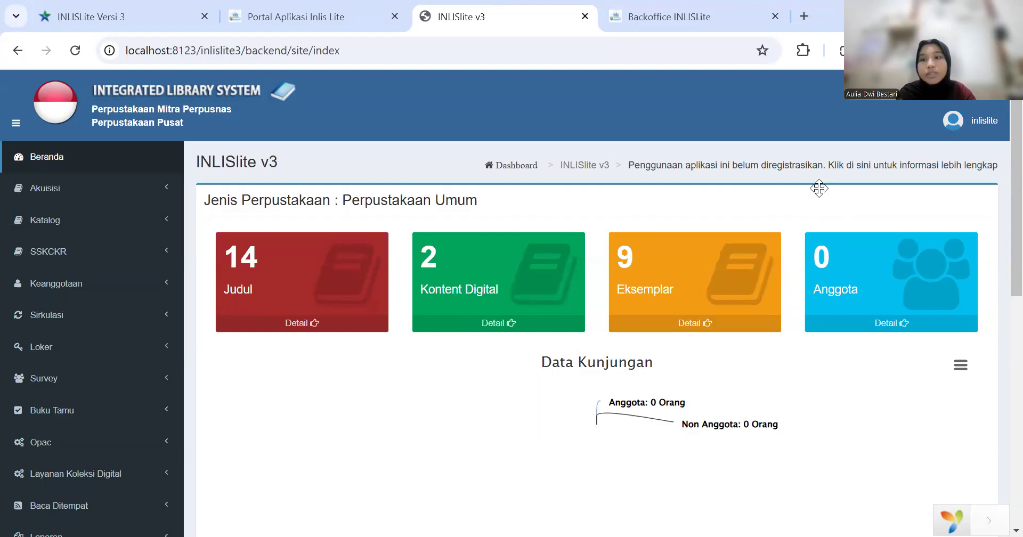
left_click(977, 112)
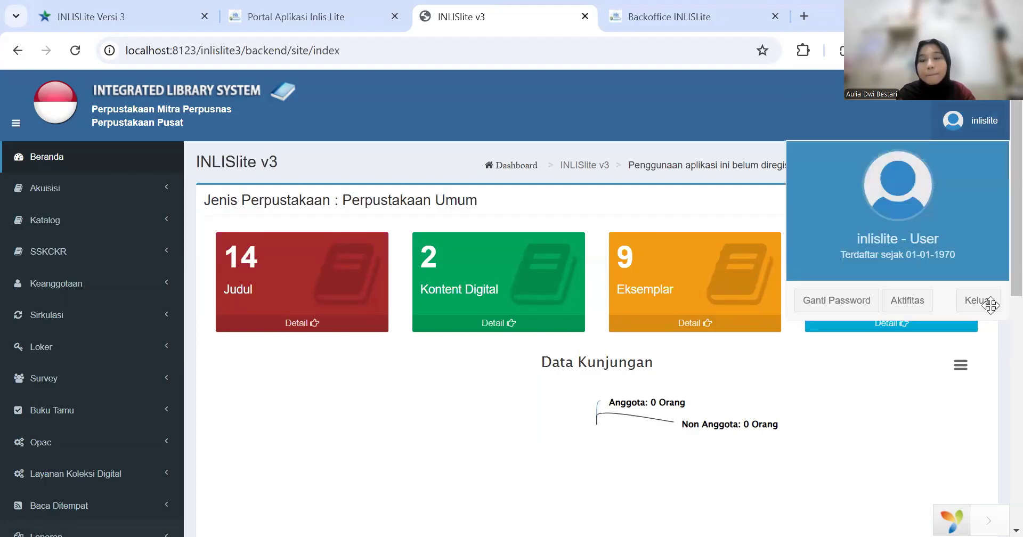
left_click(990, 304)
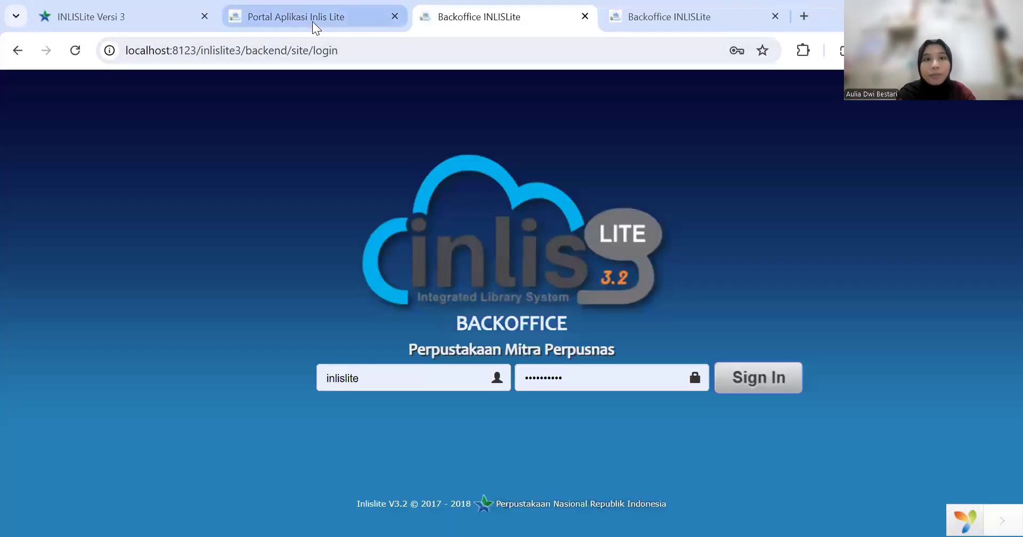
- Open the OPAC from the application portal and examine the detail page of "Aplikasi Teknologi Antena Cerdas : Pada Komunikasi Jaringan Nirkabel"
left_click(317, 28)
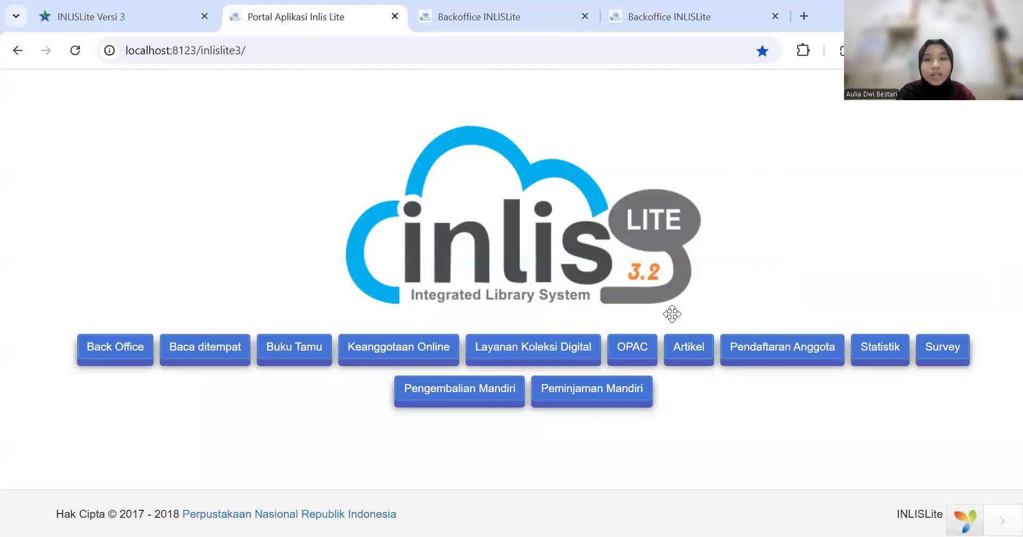
left_click(630, 351)
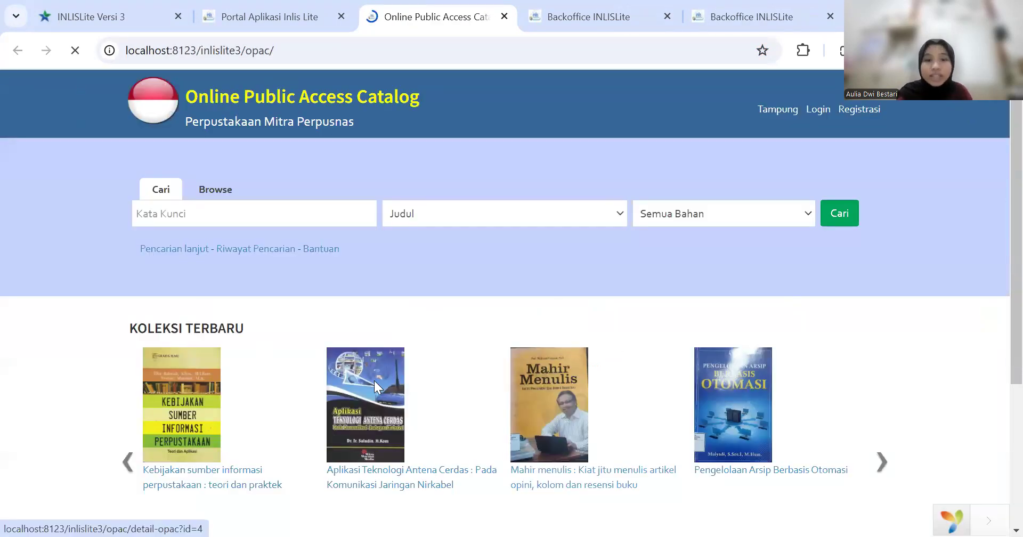
left_click(382, 429)
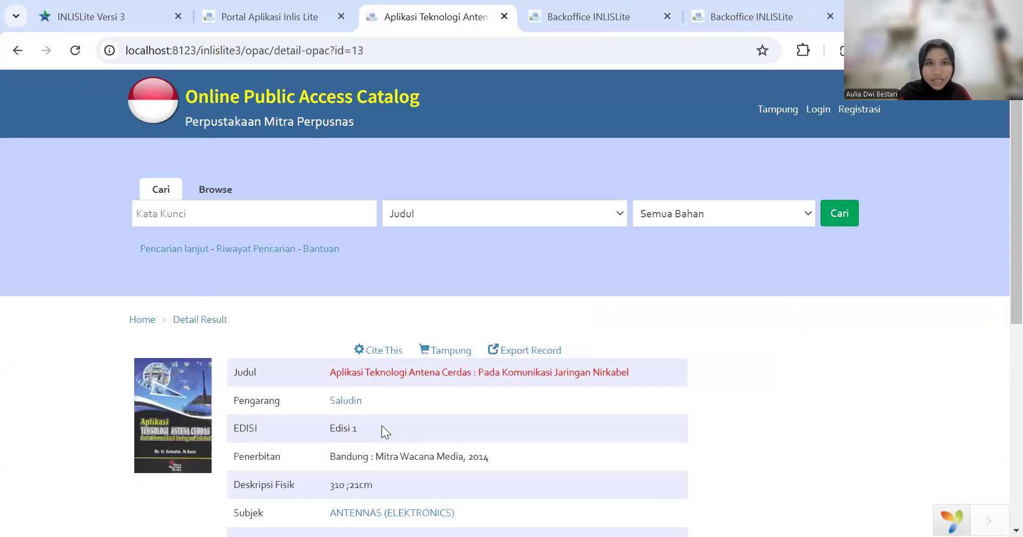
scroll(383, 426, "down", 3)
scroll(383, 427, "down", 4)
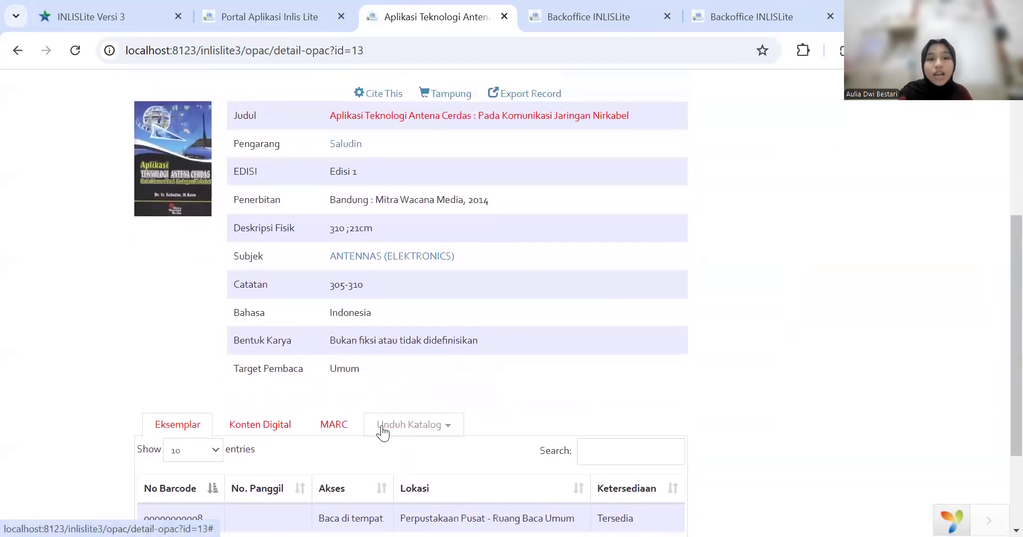
scroll(382, 426, "up", 3)
scroll(381, 425, "down", 3)
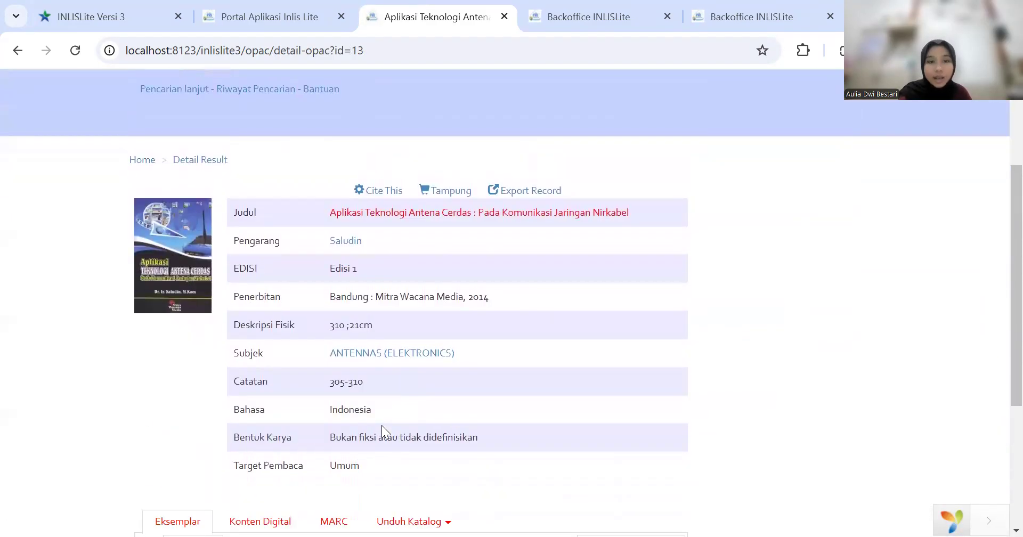
- Review the bibliographic fields and the copy list (Eksemplar) of "Aplikasi Teknologi Antena Cerdas : Pada Komunikasi Jaringan Nirkabel"
scroll(381, 426, "up", 3)
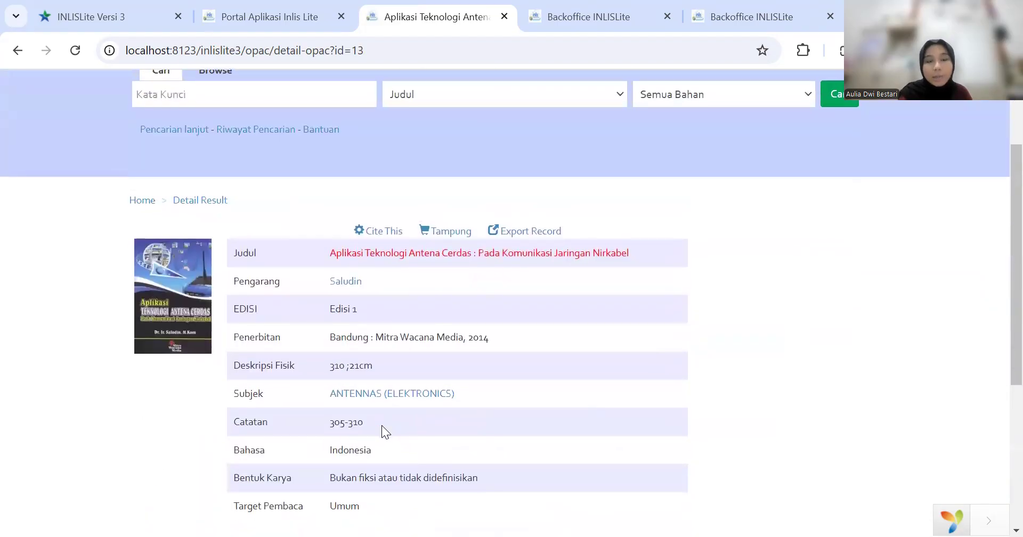
scroll(381, 425, "down", 2)
scroll(336, 215, "down", 4)
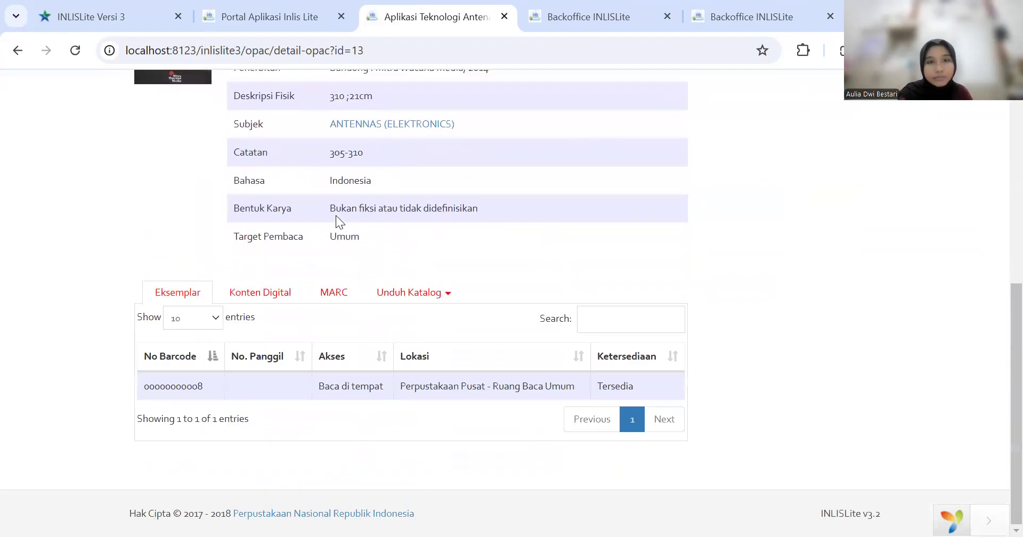
scroll(335, 216, "up", 5)
scroll(428, 300, "up", 2)
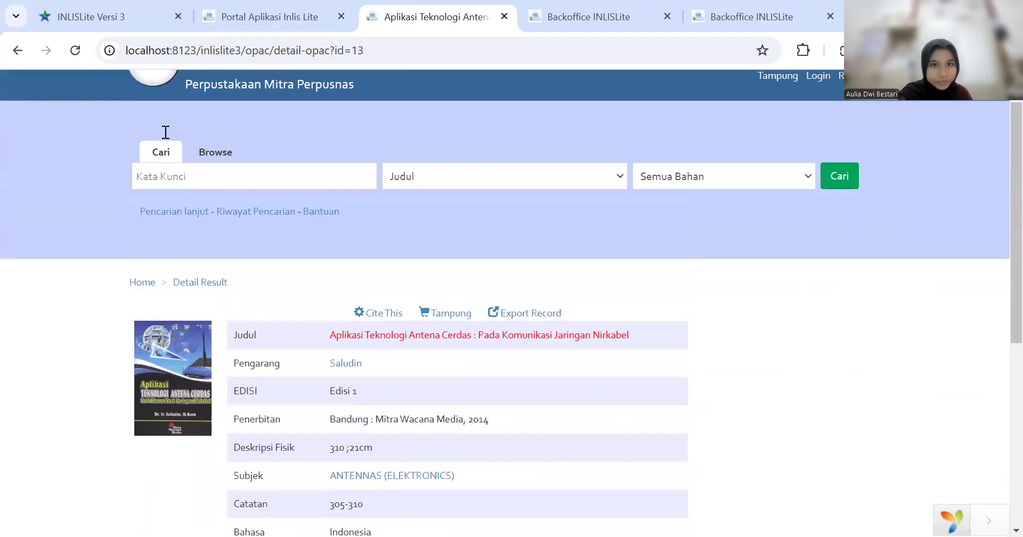
- Return to the newest collections (Koleksi Terbaru) and examine the details and copy list of "Manajemen Sumber Daya Manusia Perpustakaan"
left_click(13, 41)
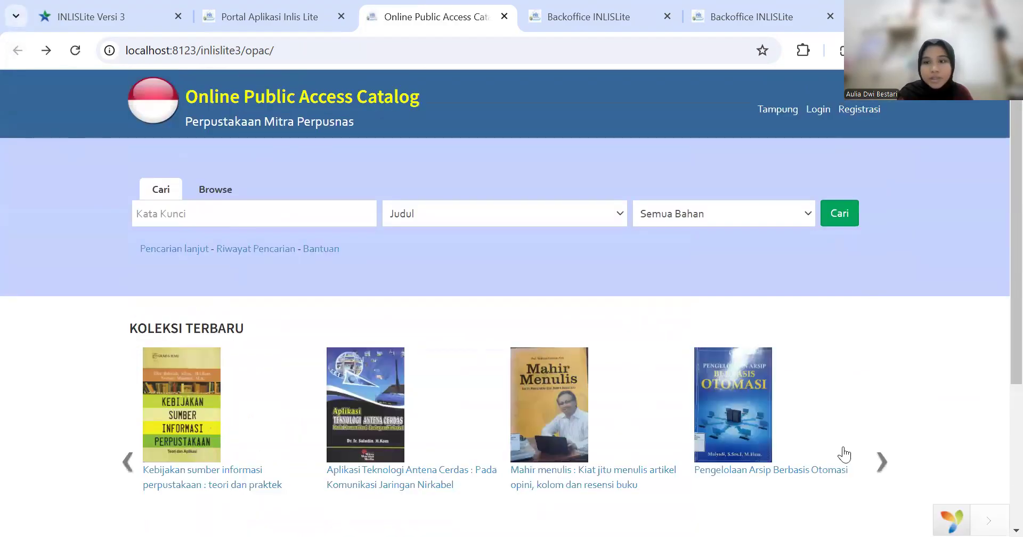
left_click(880, 463)
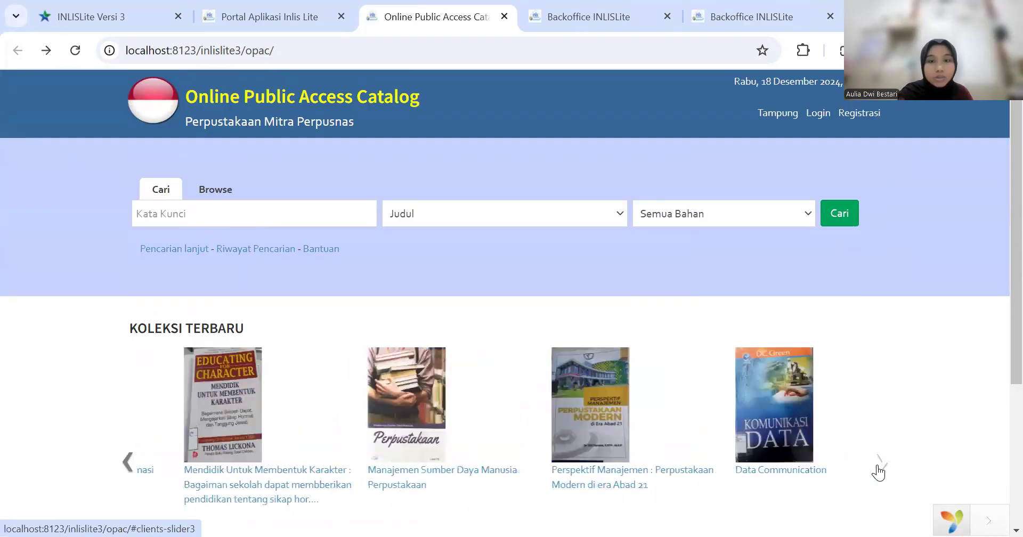
left_click(375, 381)
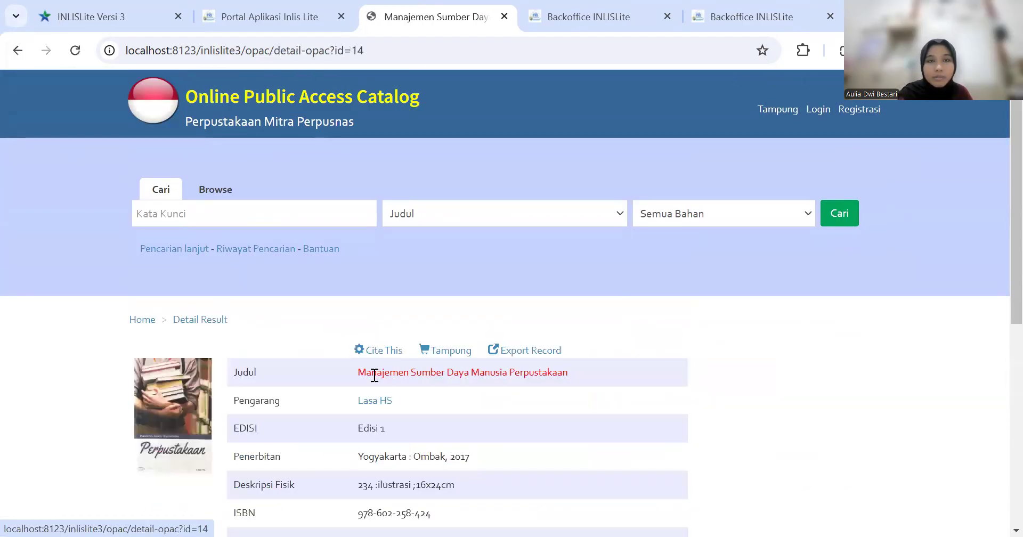
scroll(374, 376, "down", 5)
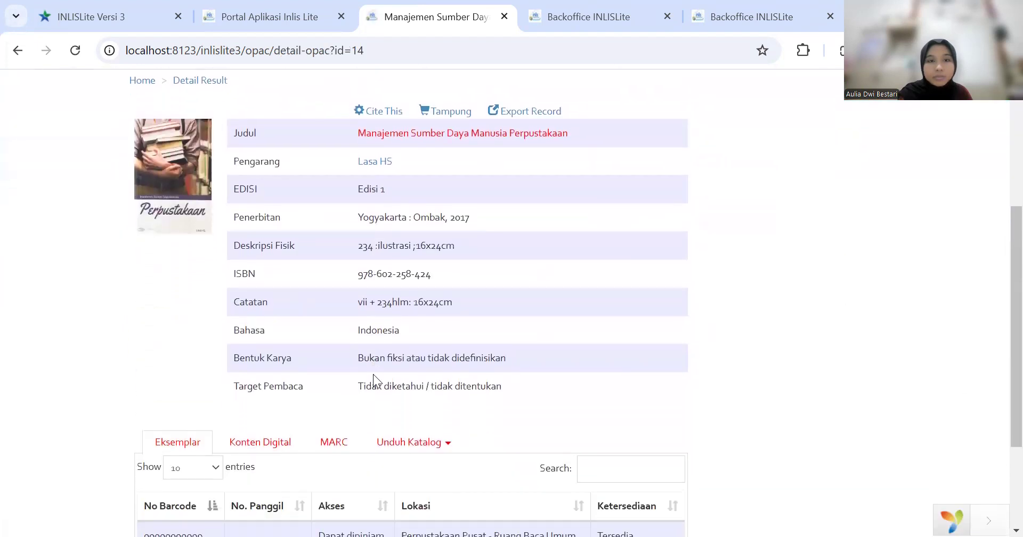
scroll(375, 379, "down", 3)
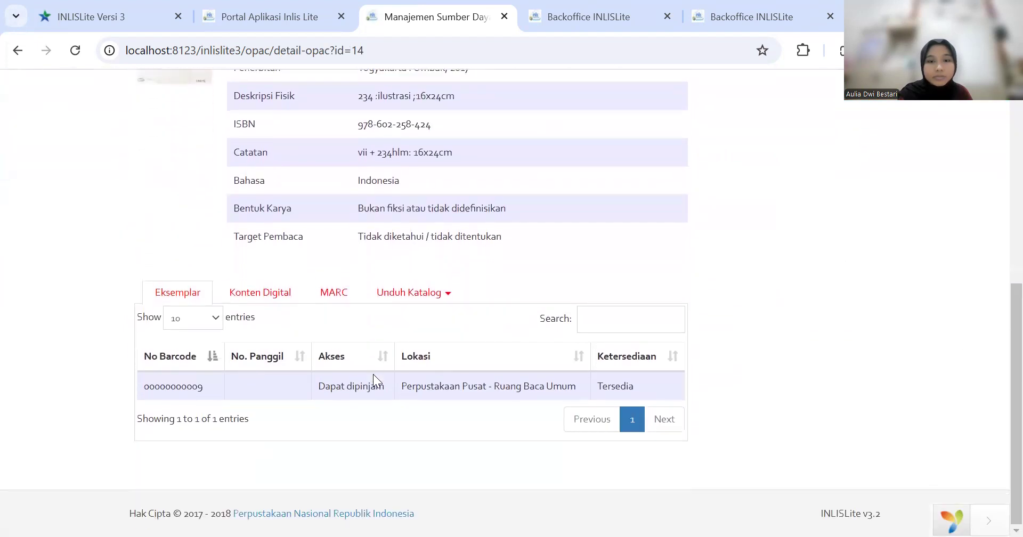
scroll(374, 379, "up", 8)
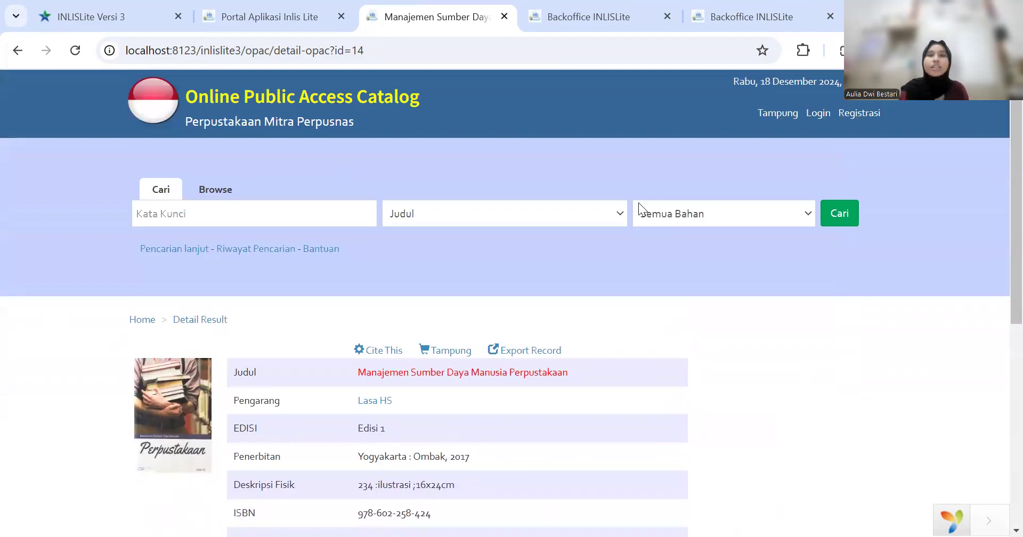